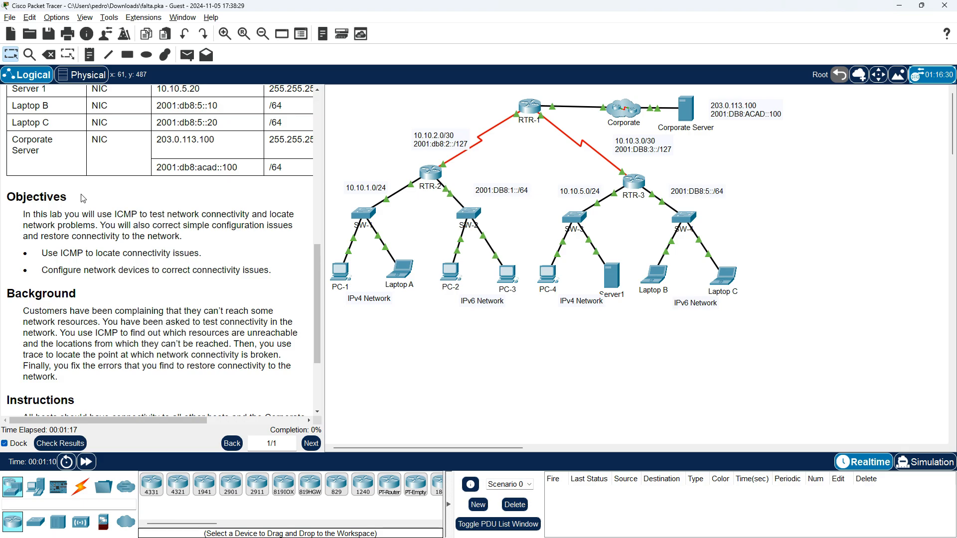
Read through the lab's objectives, background and instructions, and return to the addressing table
scroll(83, 198, down, 3)
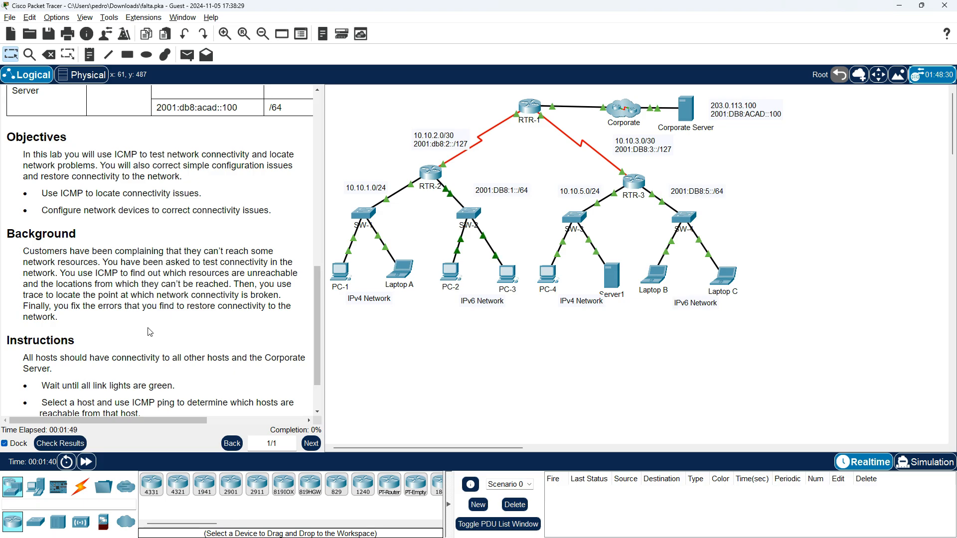
scroll(150, 332, down, 2)
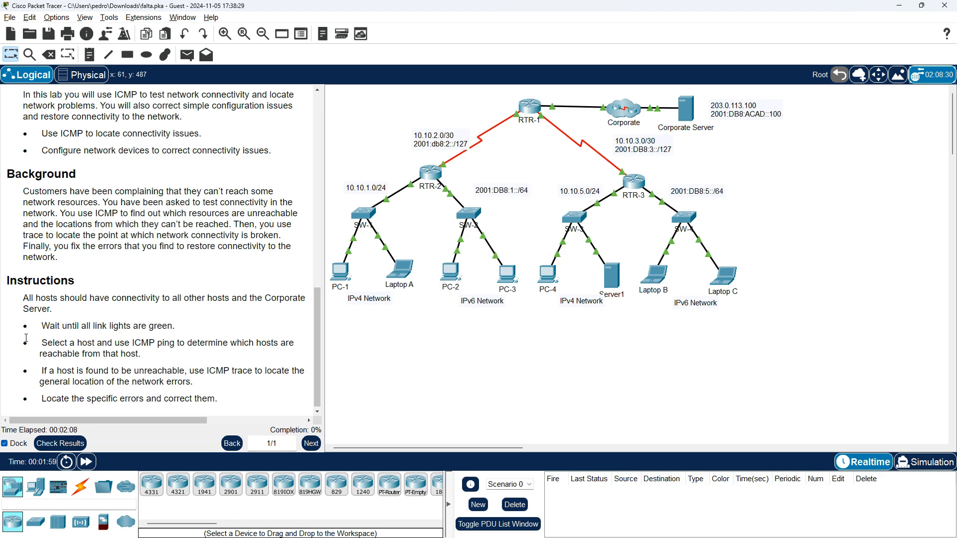
scroll(27, 339, down, 1)
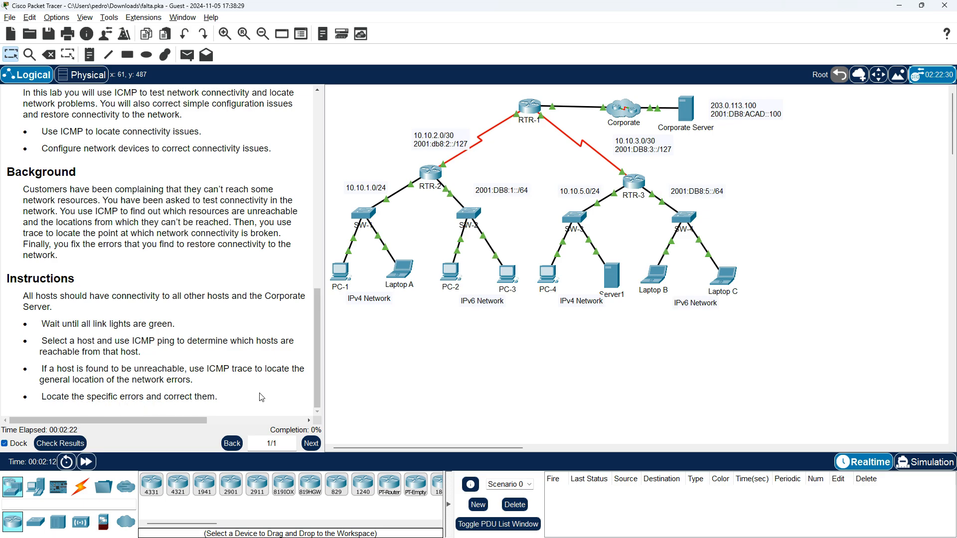
scroll(262, 397, up, 5)
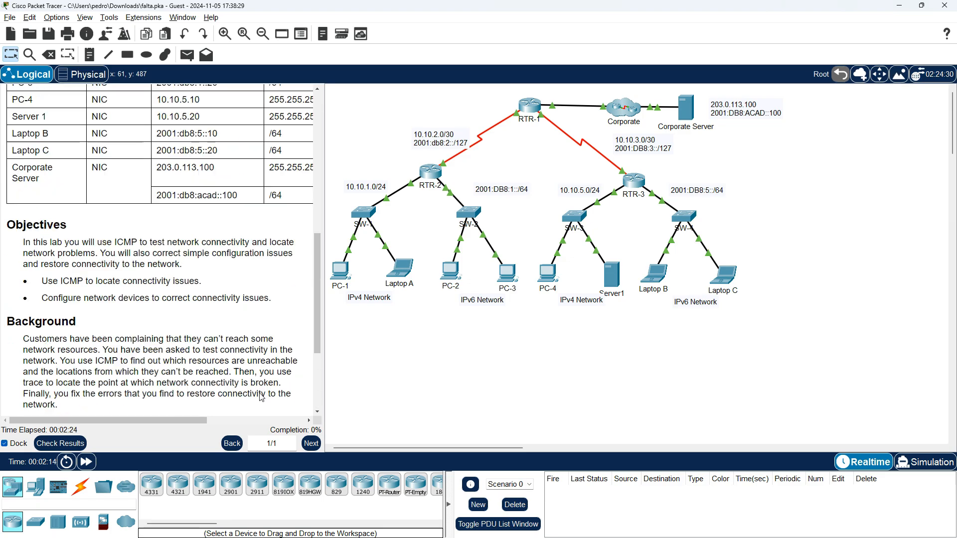
scroll(261, 397, up, 4)
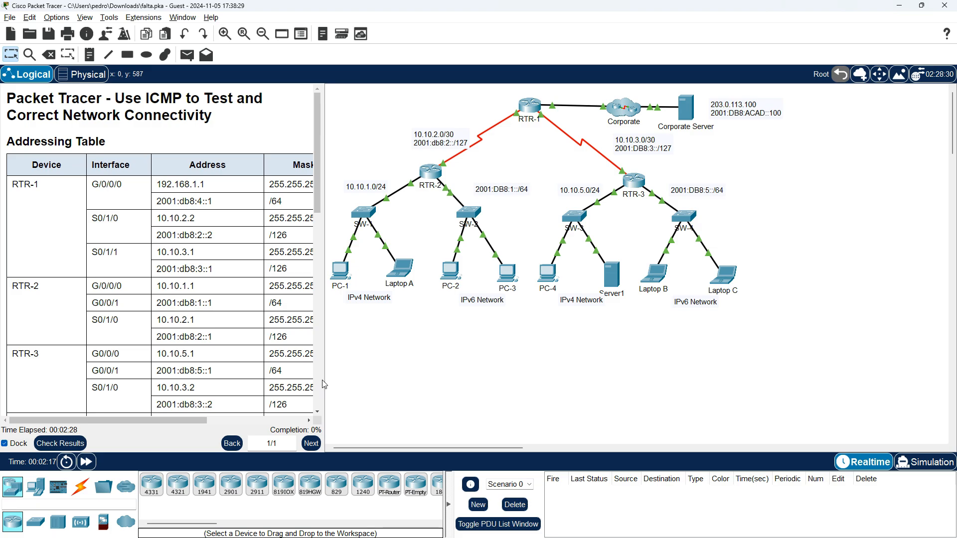
Narrow the instructions pane, display PC-1's network settings with ipconfig /all in its Command Prompt, and close the device window
drag(324, 381, 195, 368)
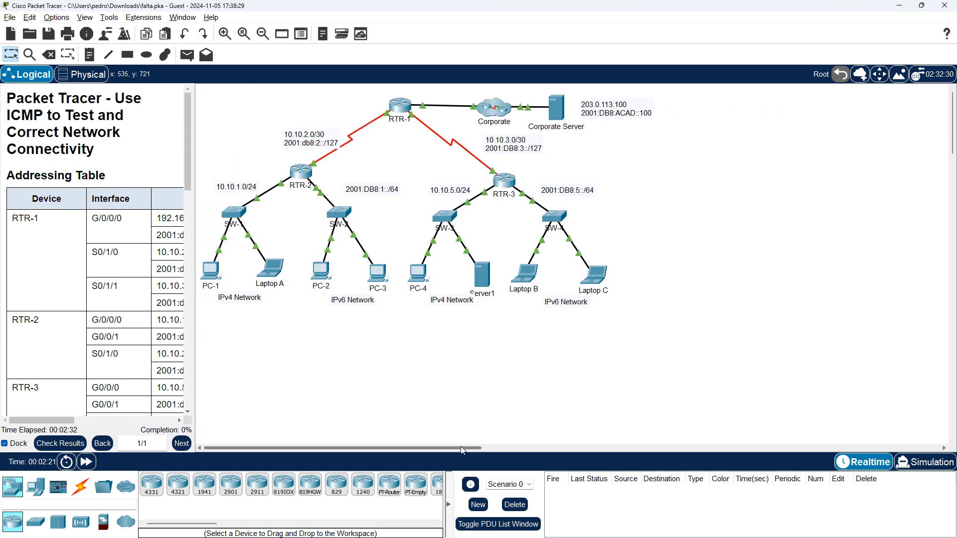
click(215, 274)
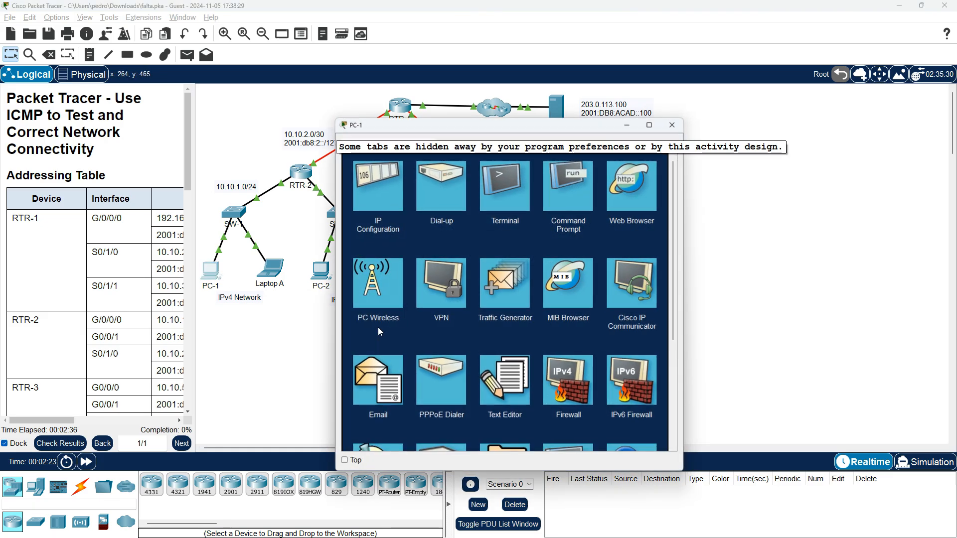
click(563, 196)
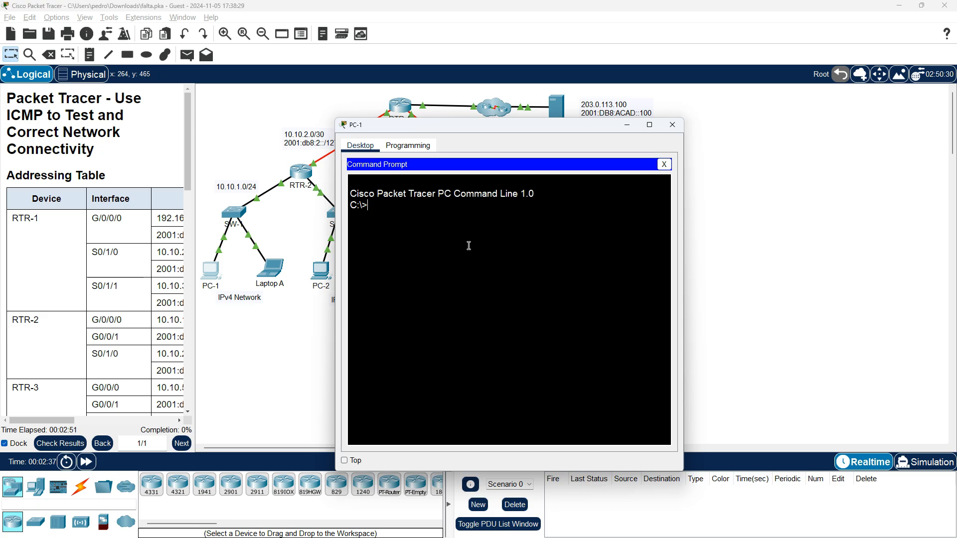
text(ipconfig /all)
key(Return)
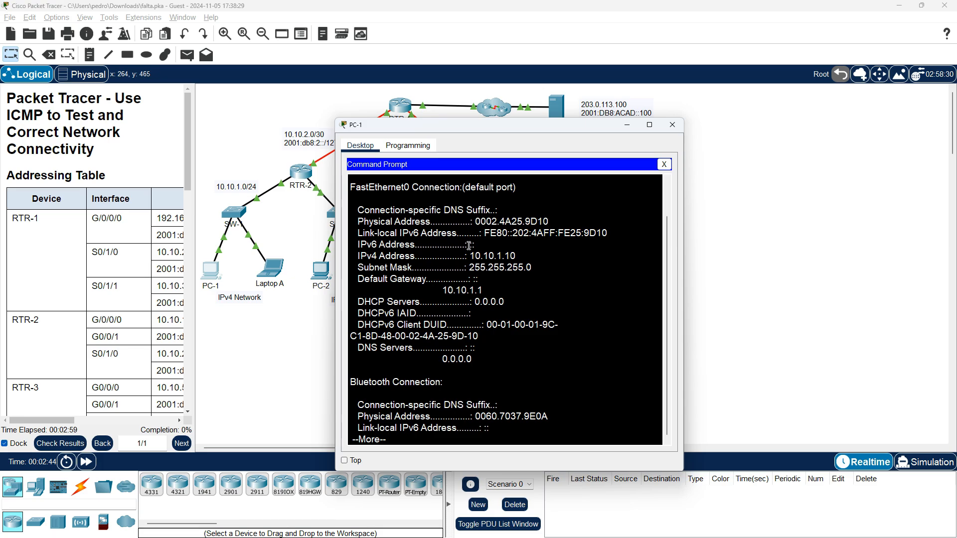
click(672, 125)
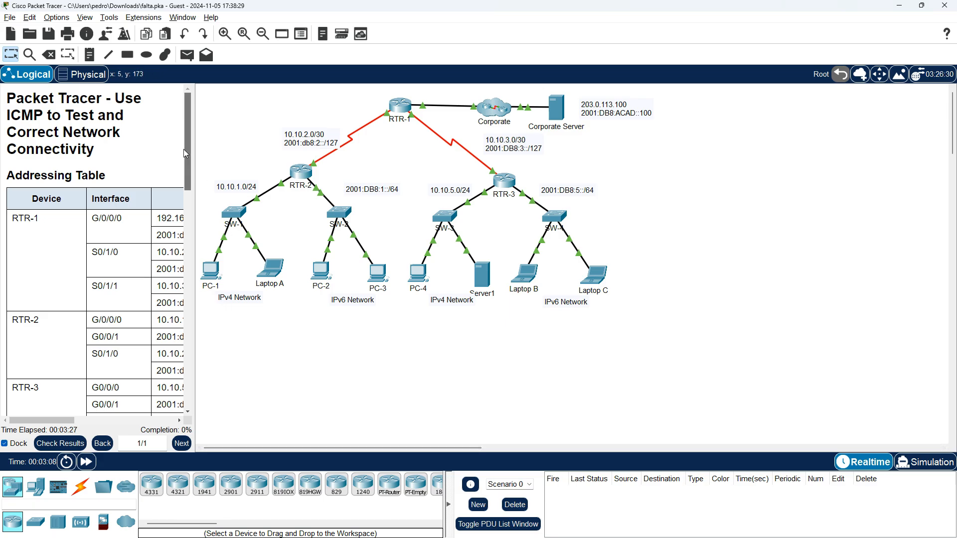
Review the lab instructions on using ICMP ping and trace to locate network errors
drag(186, 153, 141, 343)
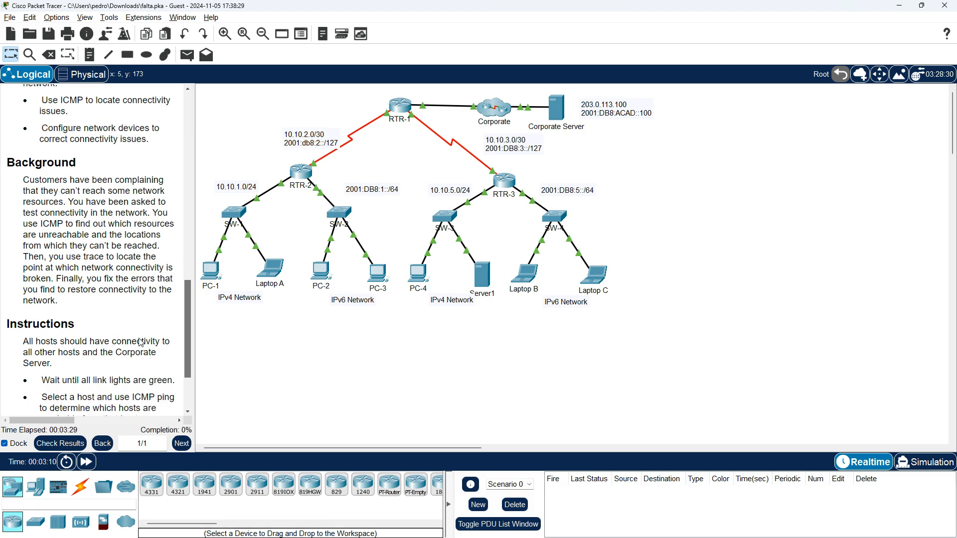
scroll(141, 342, down, 2)
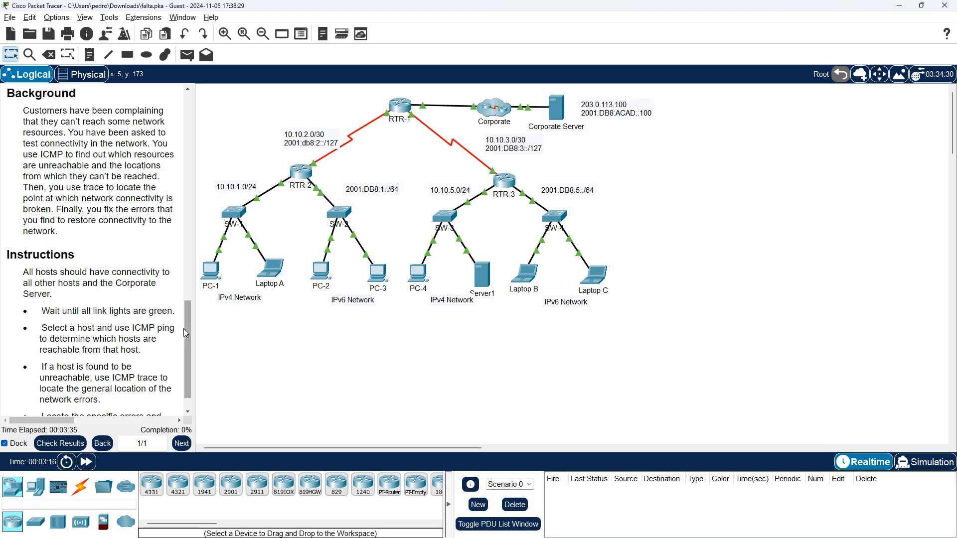
scroll(186, 333, down, 1)
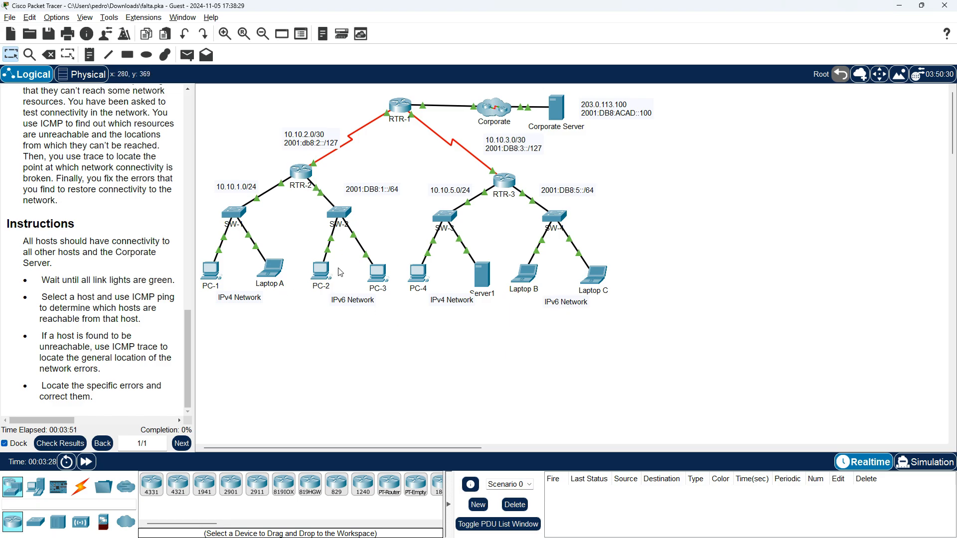
Open Laptop A's Command Prompt and arrange the PC-1 and Laptop A windows side by side
click(214, 274)
drag(550, 132, 593, 130)
click(439, 175)
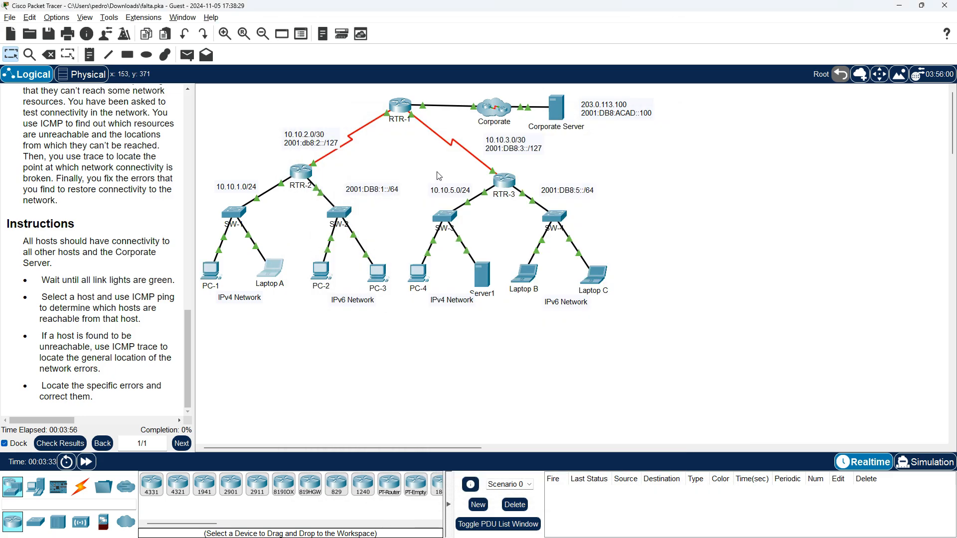
click(270, 269)
drag(399, 126, 590, 125)
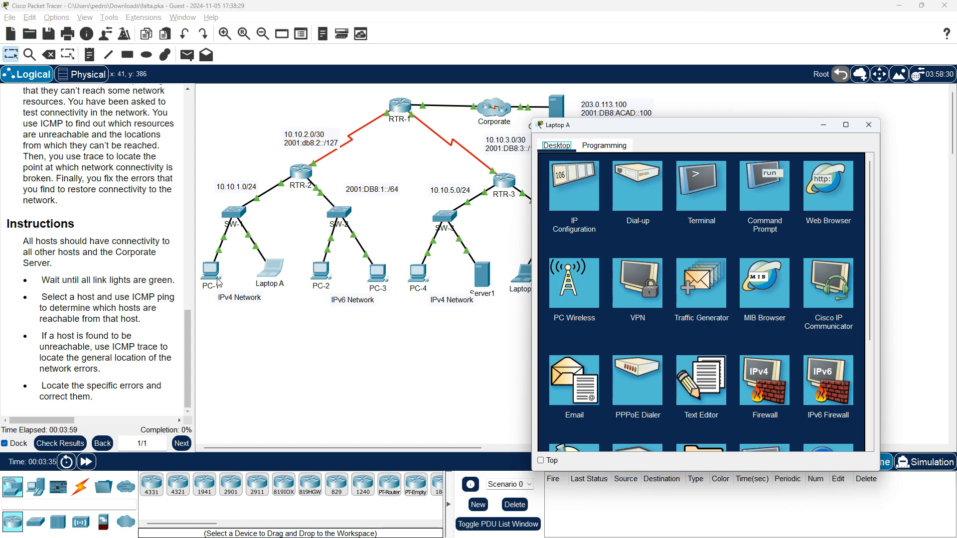
click(761, 193)
key(alt+Tab)
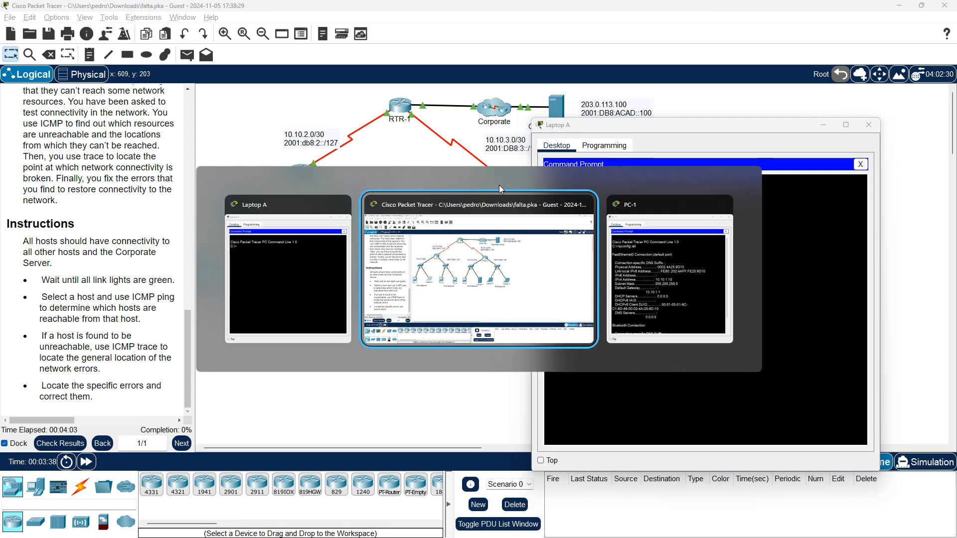
key(alt+Tab)
drag(490, 119, 287, 112)
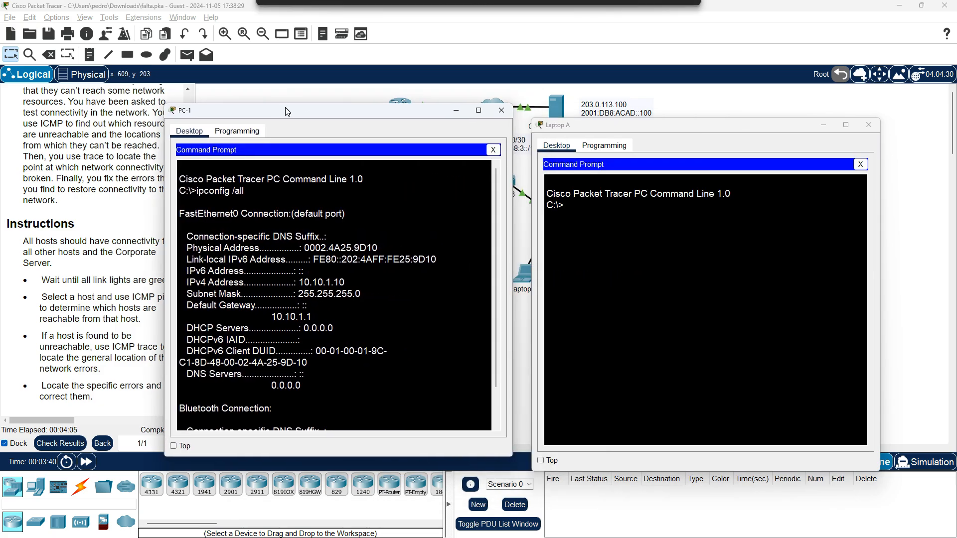
Run ipconfig /all on Laptop A and align PC-1's window beside it to compare their network settings
click(679, 243)
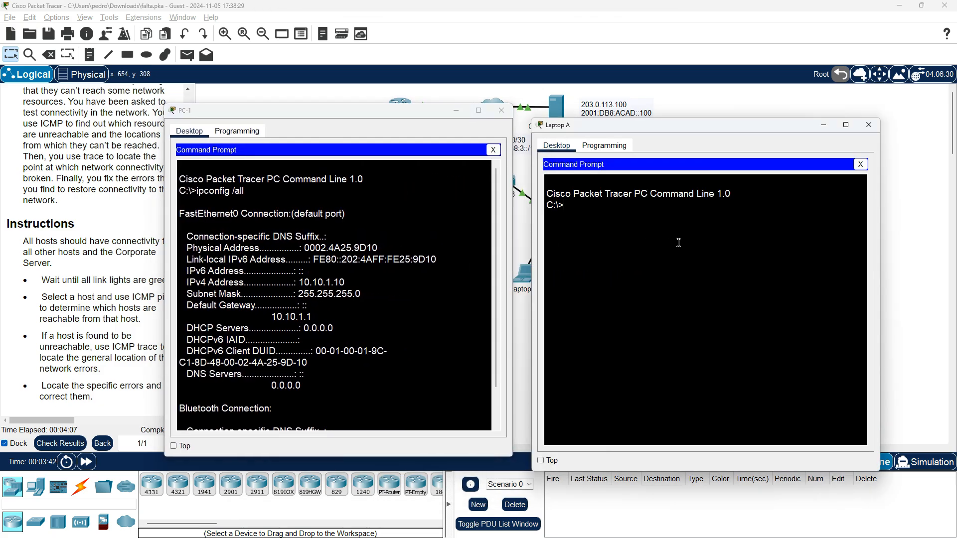
text(ipconfig /all)
key(Return)
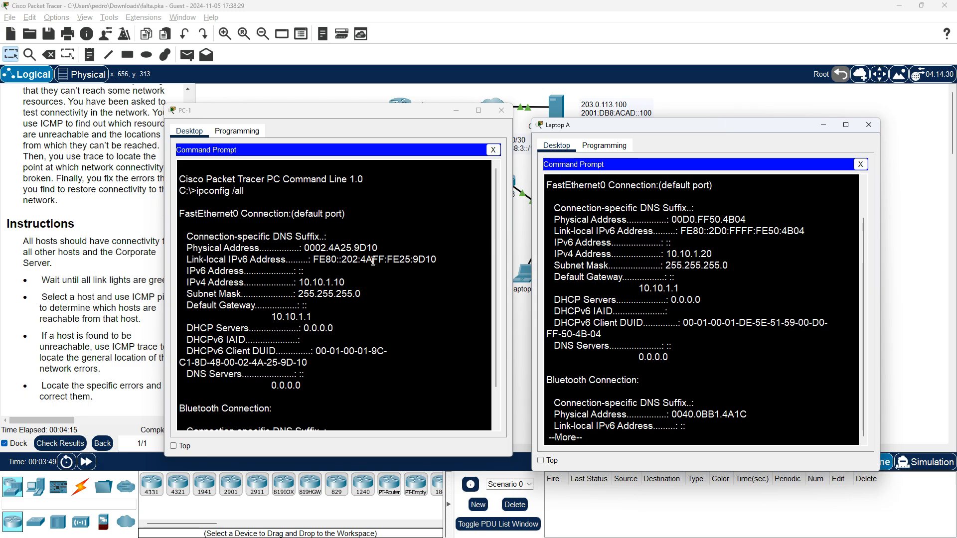
scroll(371, 261, down, 1)
scroll(360, 264, up, 1)
drag(401, 120, 417, 128)
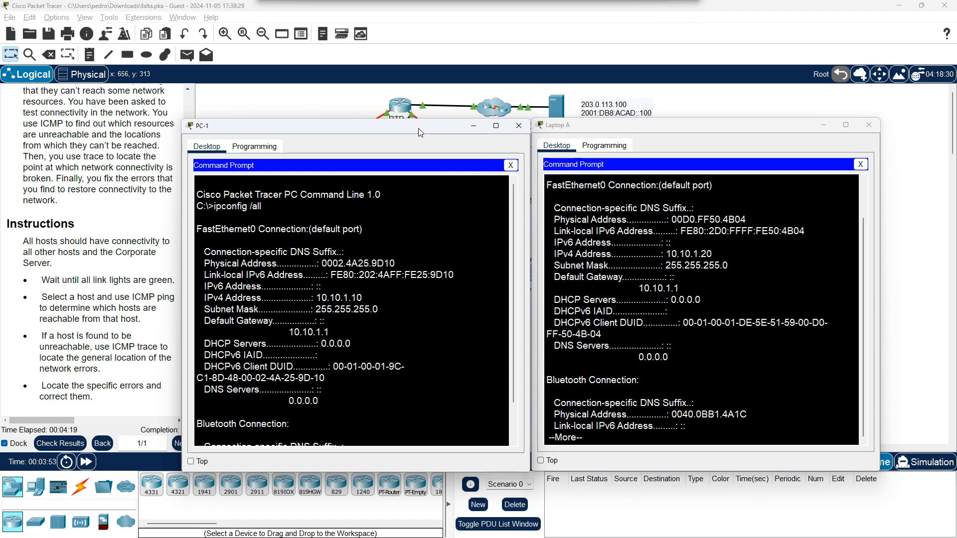
Widen the instructions pane to show every column of the addressing table, including masks and default gateways
scroll(110, 254, up, 3)
scroll(110, 254, up, 15)
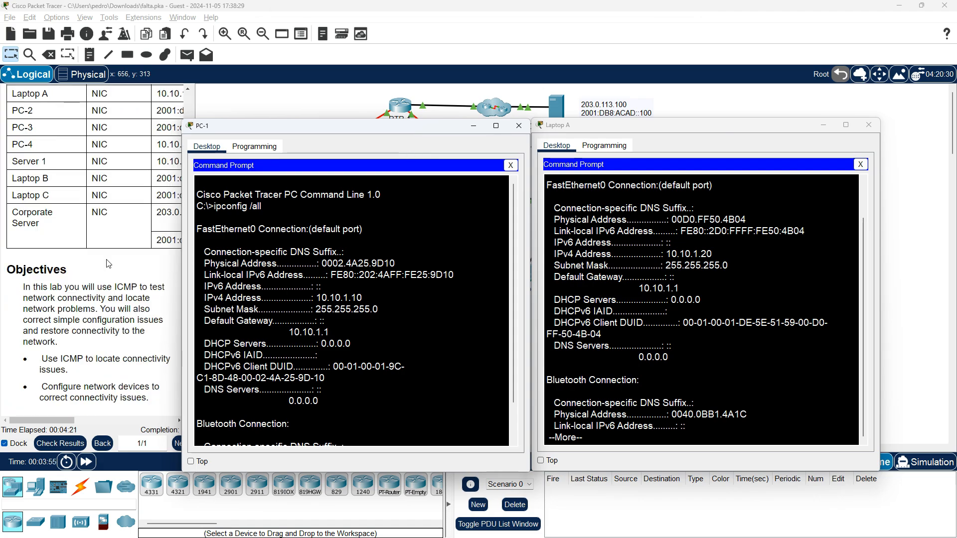
click(109, 265)
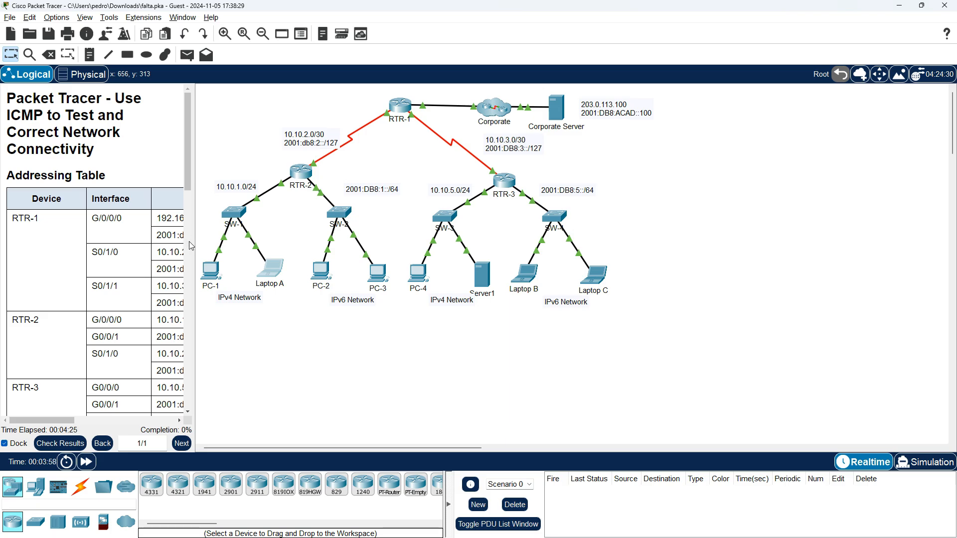
drag(194, 245, 483, 257)
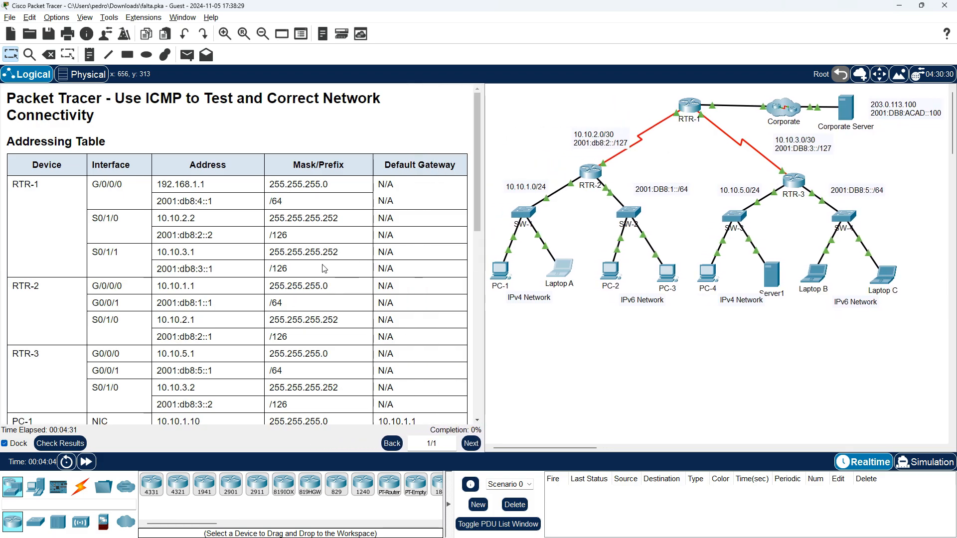
scroll(421, 271, down, 8)
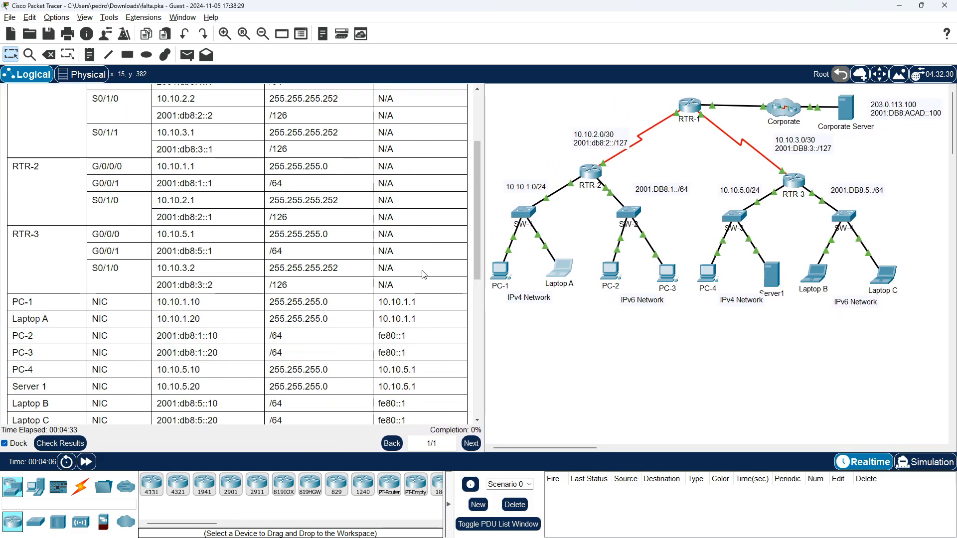
Check PC-1's IPv4 settings against its addressing table row, and close the device window
click(508, 272)
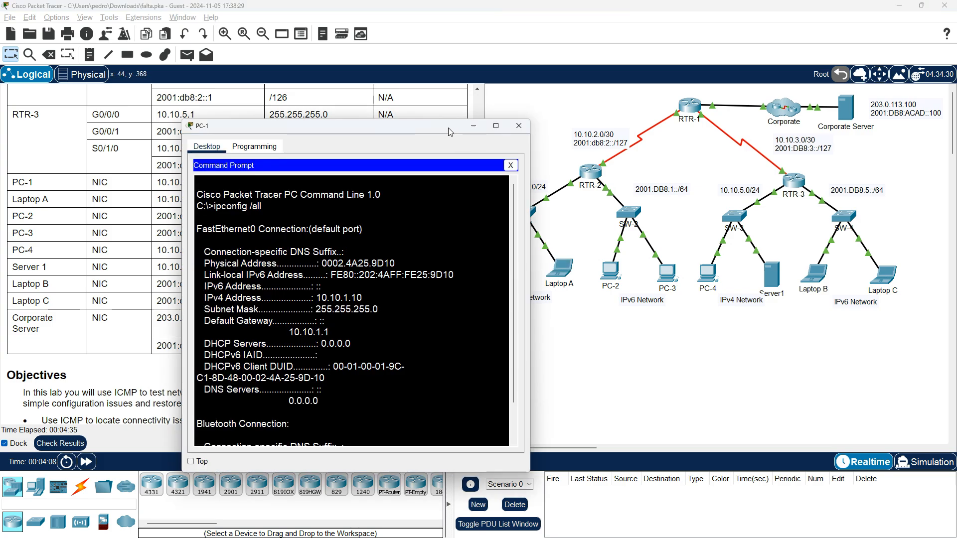
drag(451, 133, 735, 82)
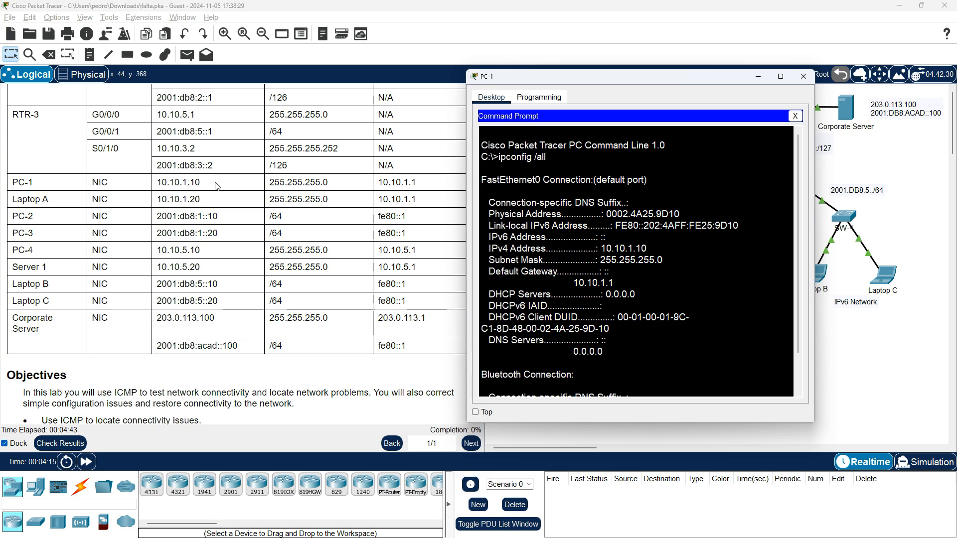
drag(648, 249, 599, 251)
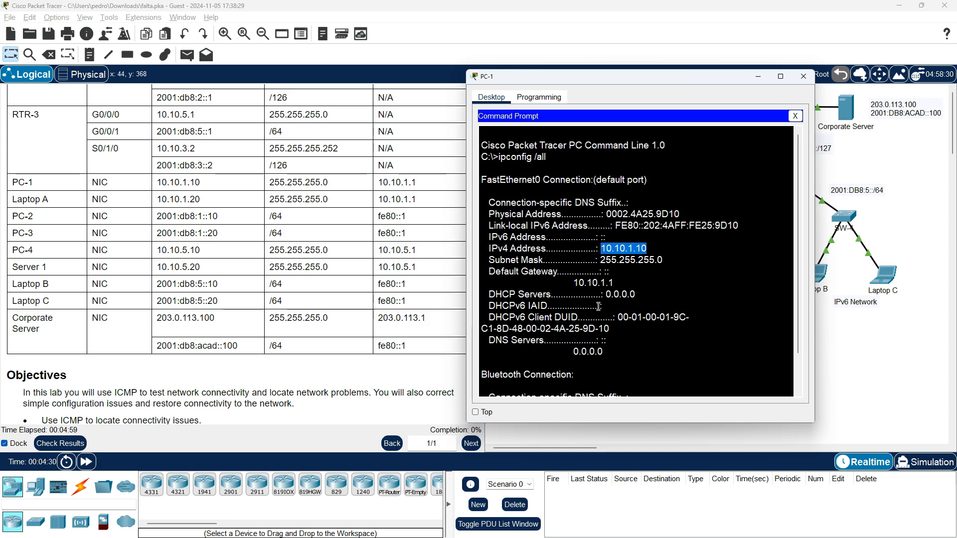
scroll(598, 306, down, 2)
click(803, 77)
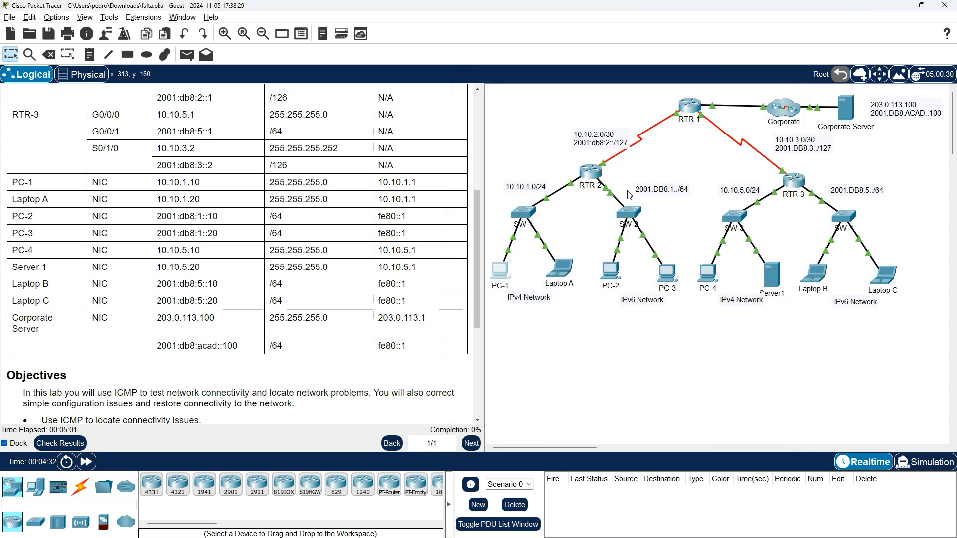
Page through Laptop A's ipconfig output and check its IPv4 address against the addressing table
click(569, 276)
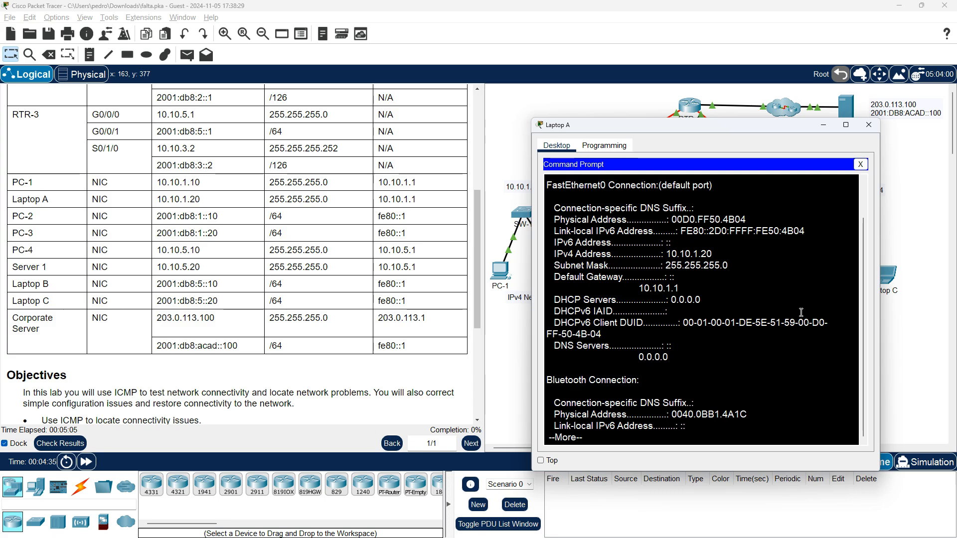
key(Return)
key(space)
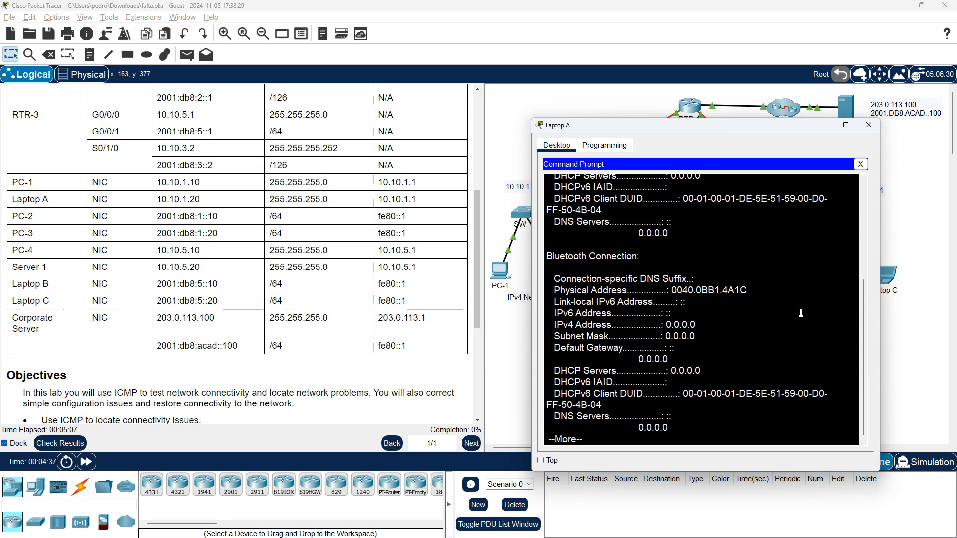
scroll(595, 293, up, 10)
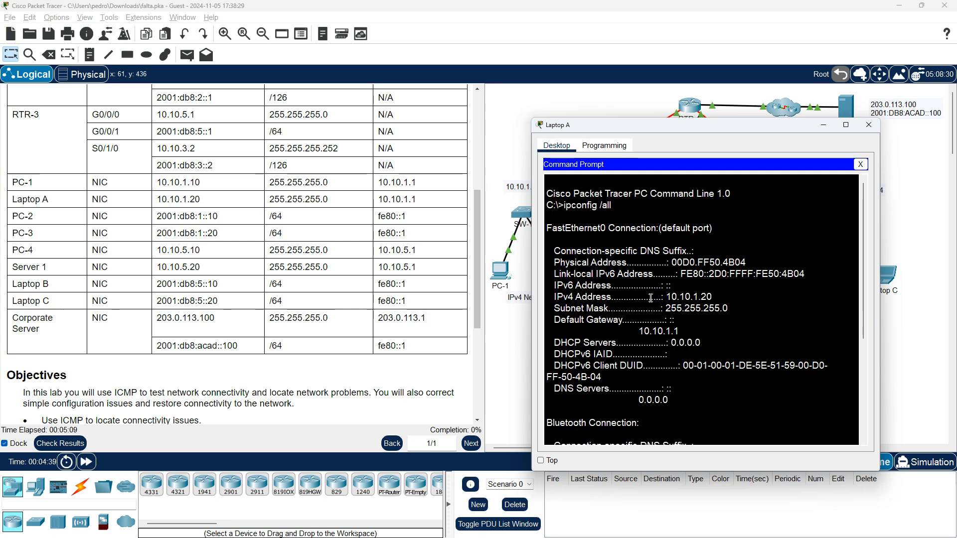
drag(666, 297, 734, 298)
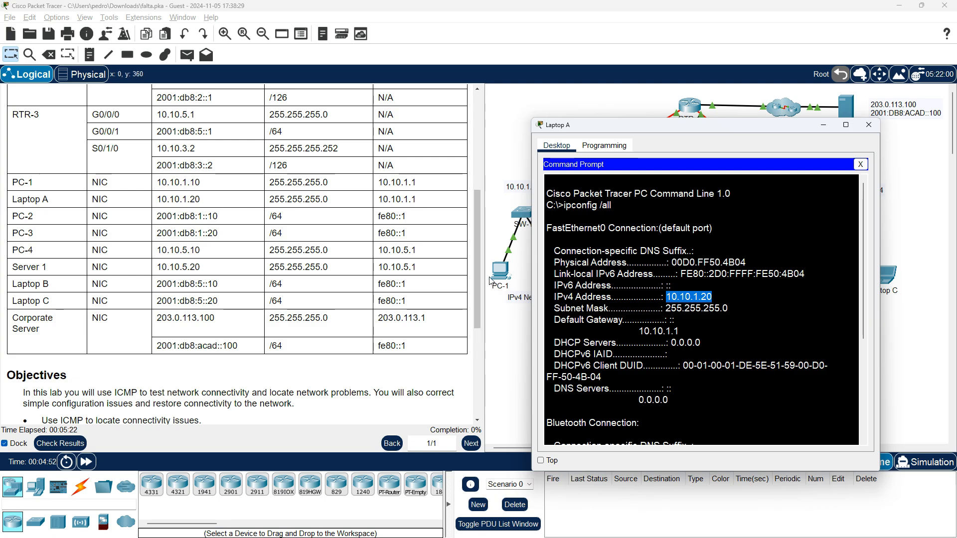
Reopen PC-1's Command Prompt and place its window beside Laptop A's
click(508, 277)
drag(524, 127, 356, 132)
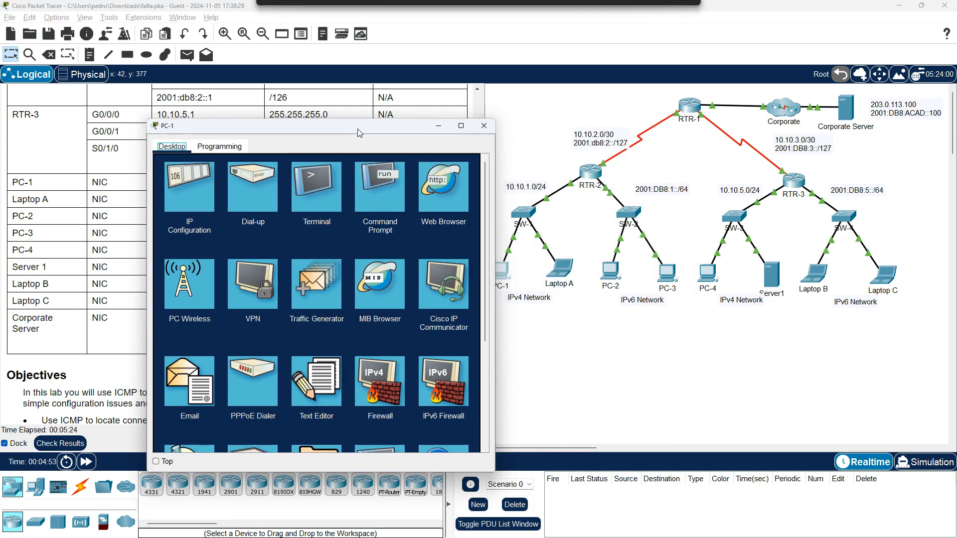
key(alt+Tab)
key(alt+Tab)
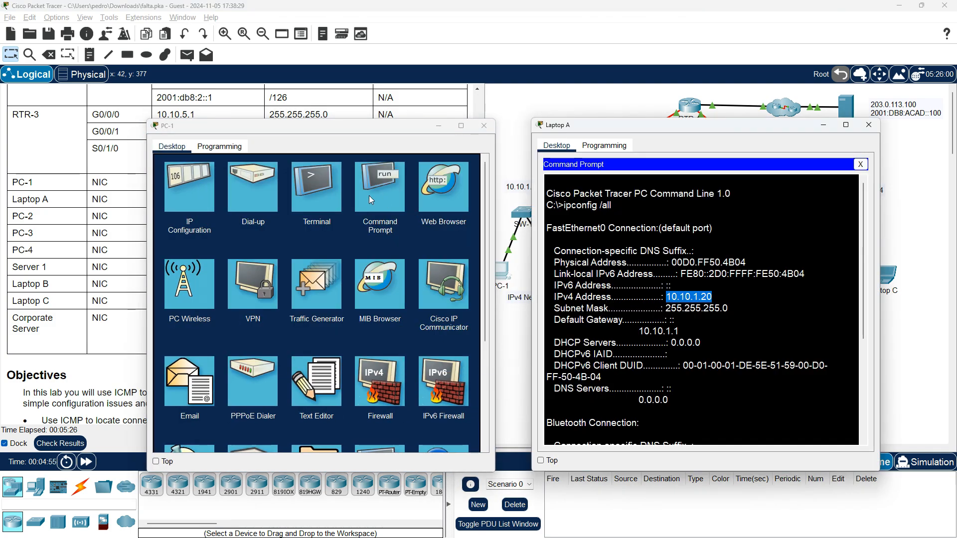
click(379, 190)
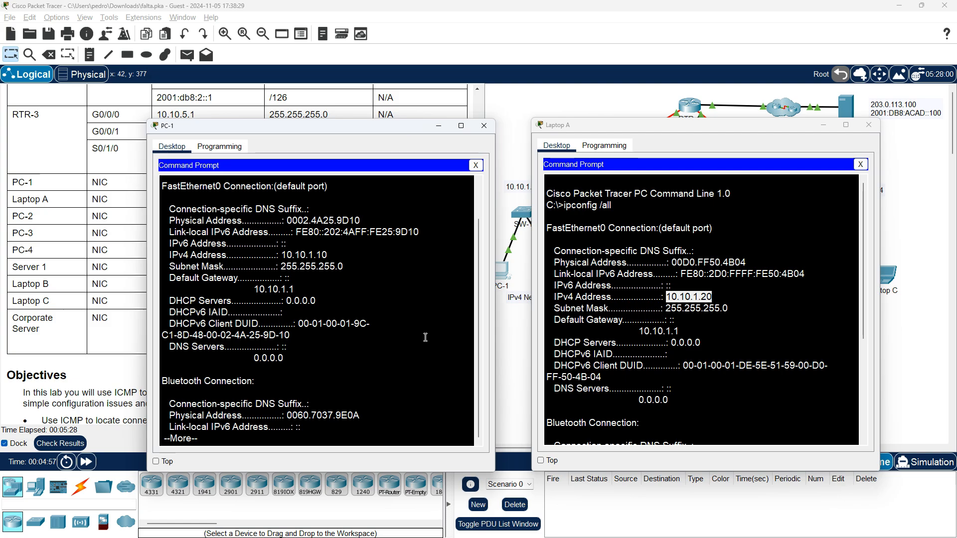
Ping Laptop A at 10.10.1.20 from PC-1's Command Prompt, and close Laptop A's window
key(space)
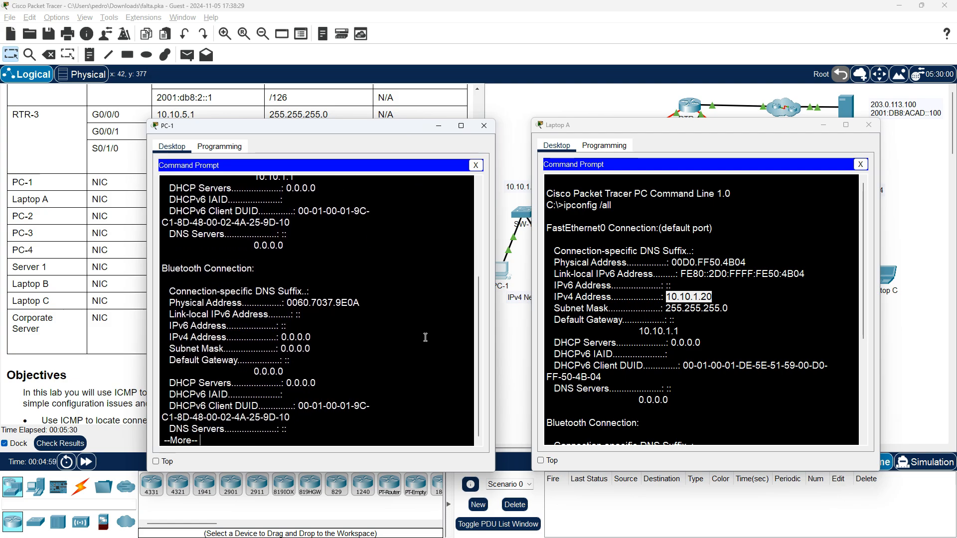
key(Return)
key(Return)
key(Return)
key(Return)
key(Return)
key(Return)
key(Return)
key(Return)
key(Return)
key(Return)
key(Return)
text(ping)
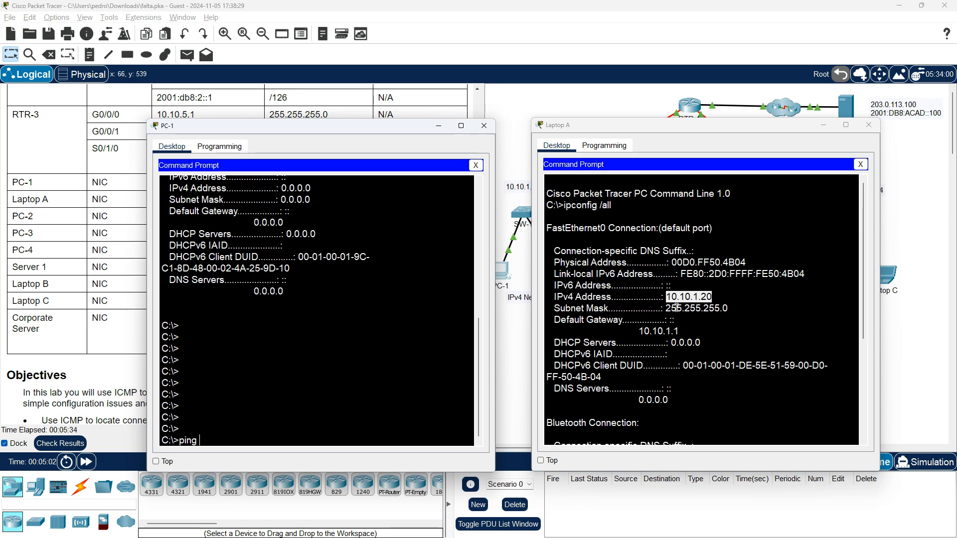
right_click(672, 298)
click(696, 305)
right_click(362, 391)
click(389, 409)
key(Return)
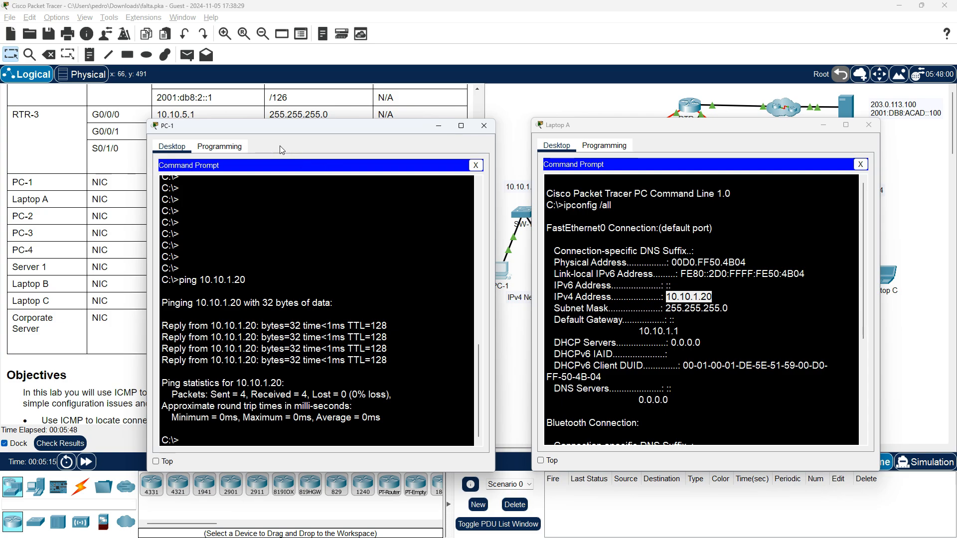
click(868, 125)
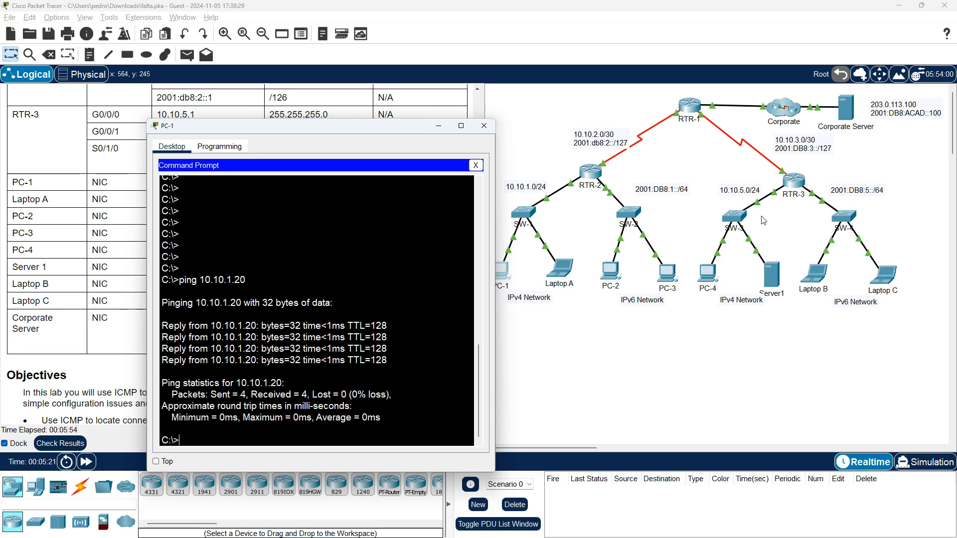
Run ipconfig /all in PC-4's Command Prompt, with its window placed beside the addressing table
click(714, 279)
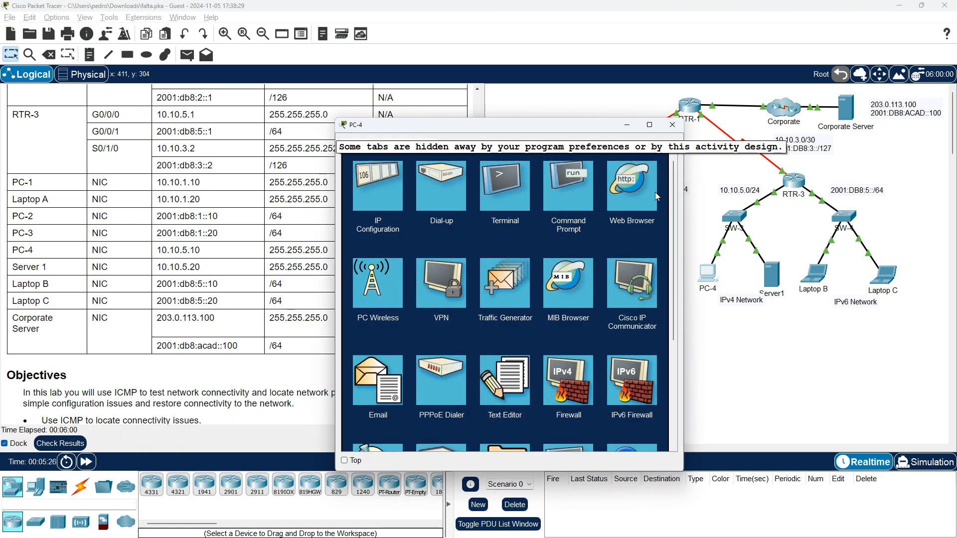
drag(612, 131, 758, 98)
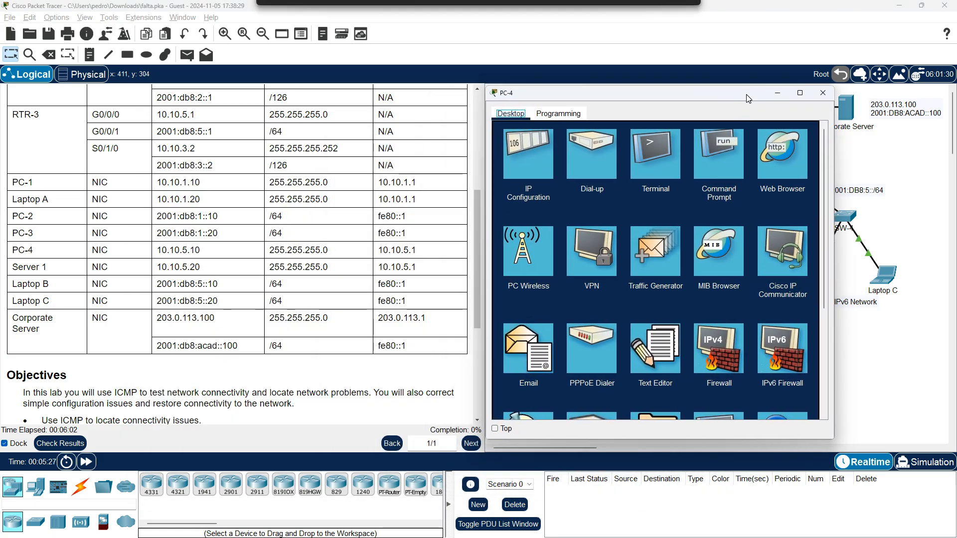
click(718, 178)
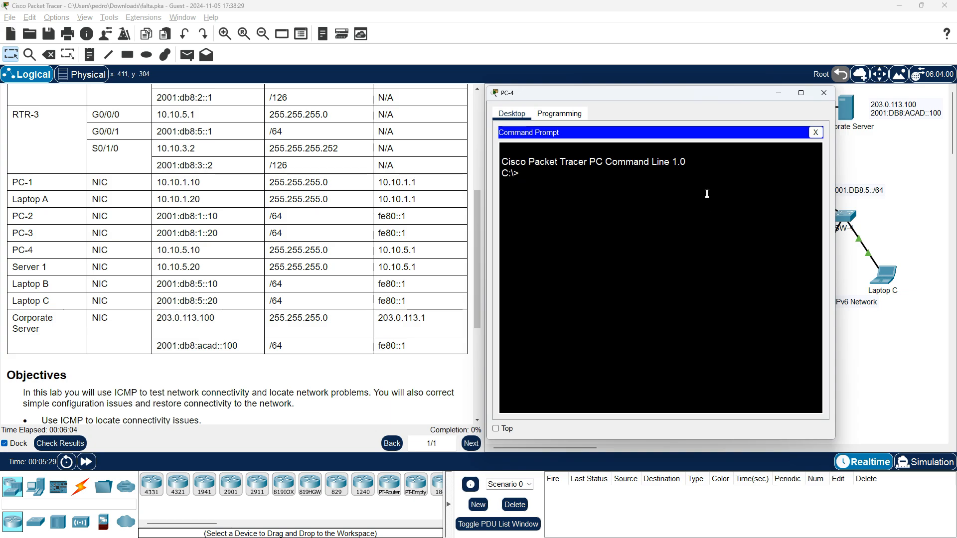
text(ipconfig /all)
key(Return)
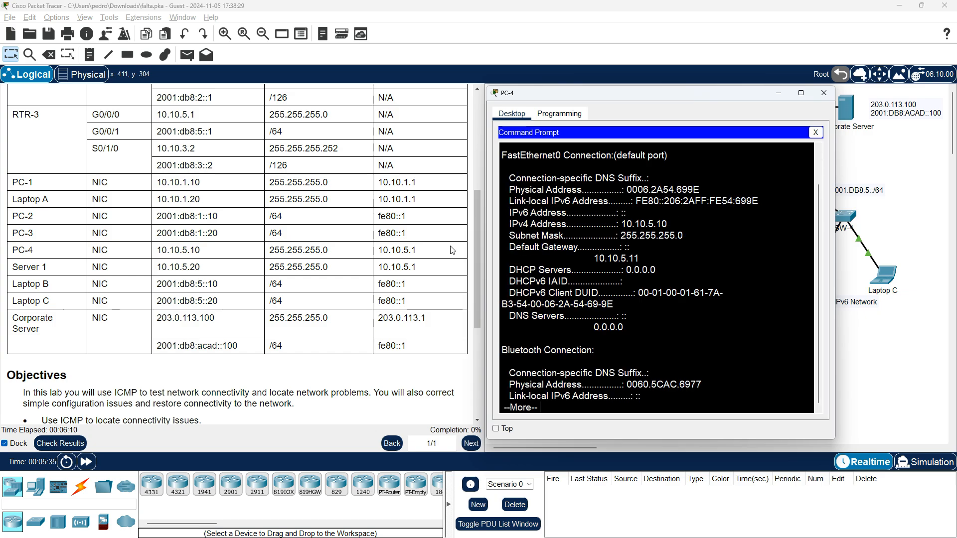
Check PC-4's IPv4 address, subnet mask and default gateway against its addressing table row
scroll(430, 279, up, 3)
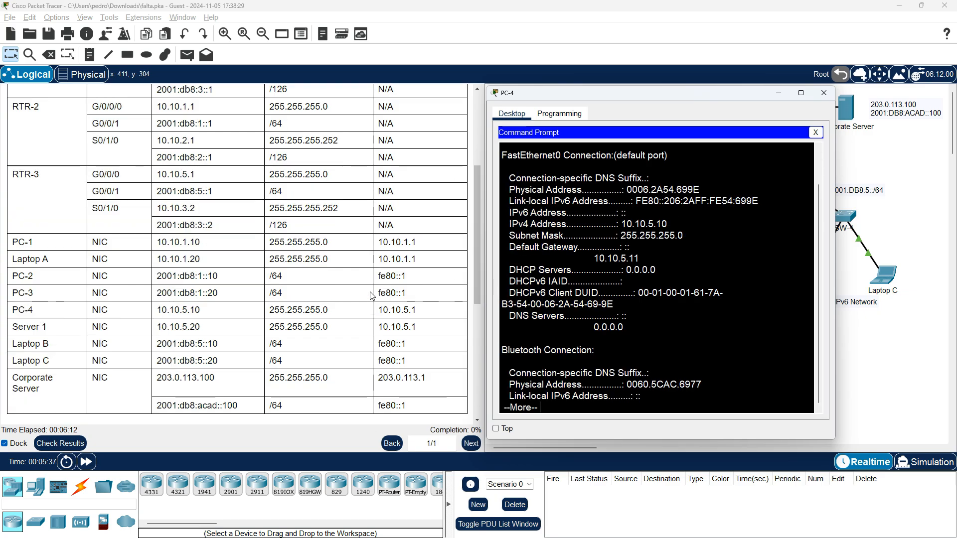
scroll(370, 296, up, 1)
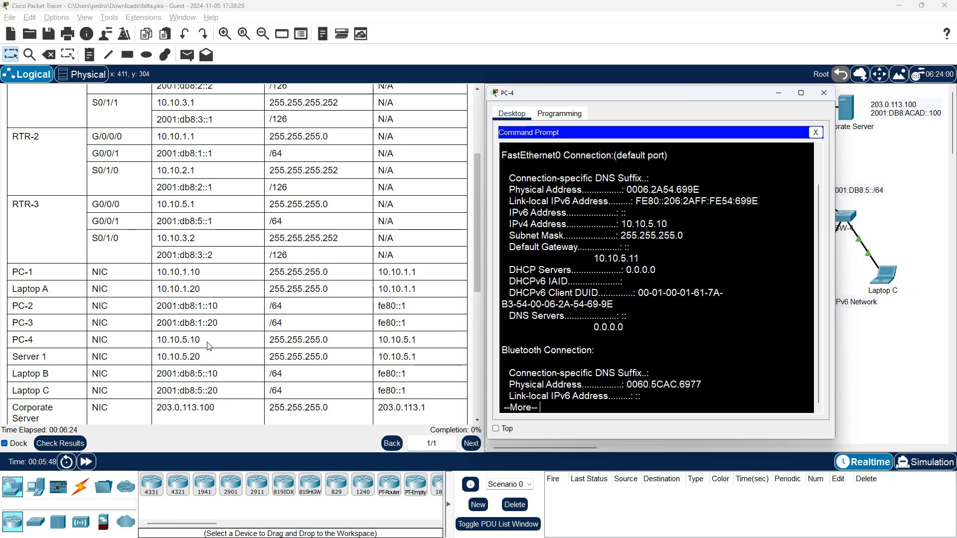
drag(667, 223, 693, 234)
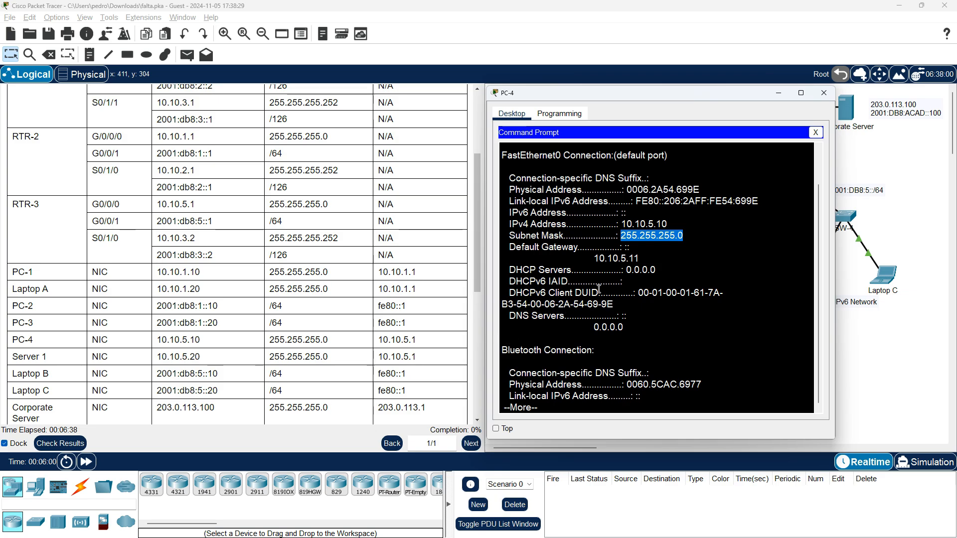
click(645, 258)
mouse_move(637, 259)
mouse_down()
mouse_move(616, 259)
mouse_move(636, 258)
mouse_up()
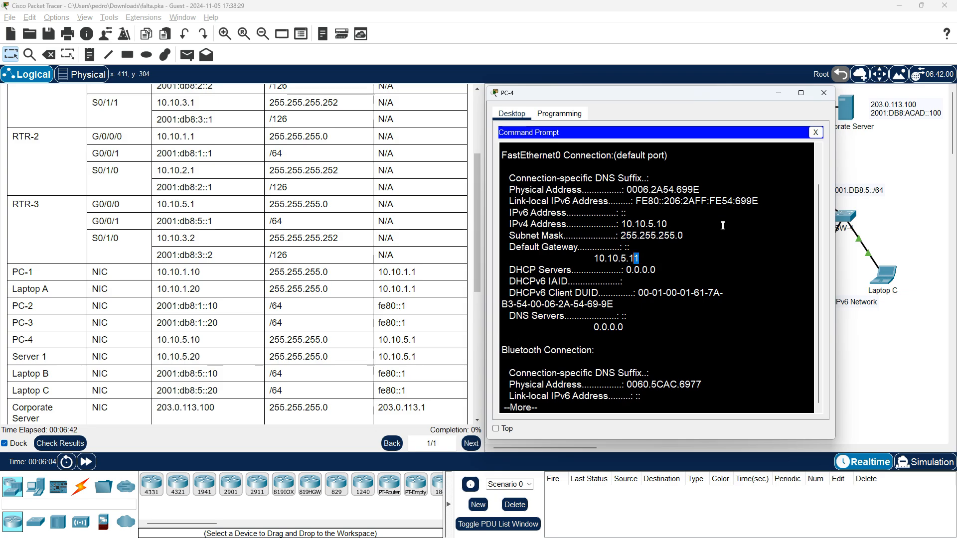
Set PC-4's IPv4 default gateway to 10.10.5.1 in its IP Configuration
click(815, 132)
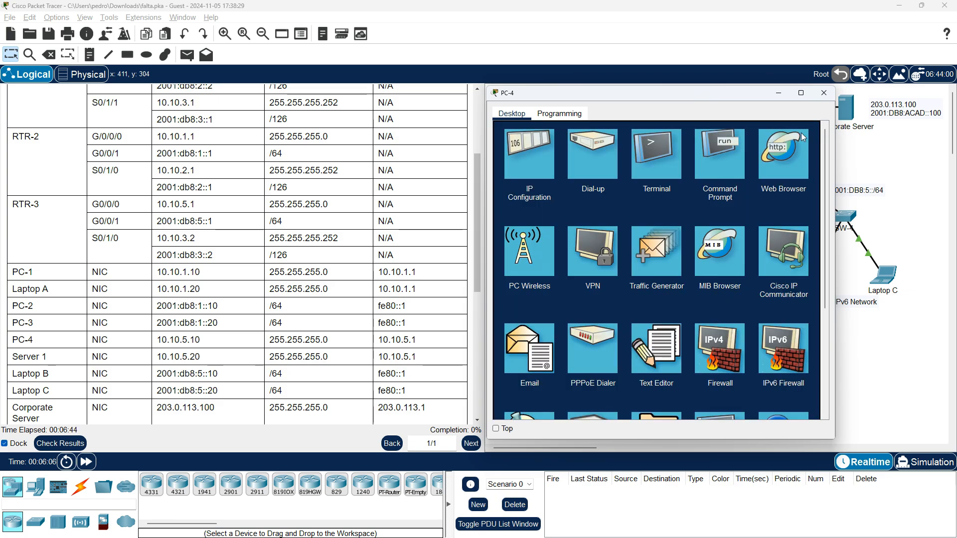
click(524, 166)
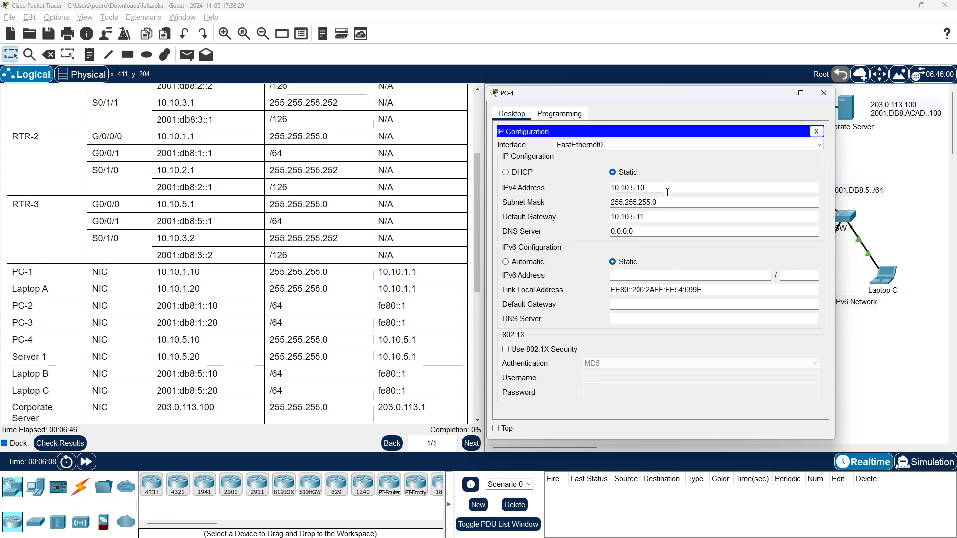
click(654, 217)
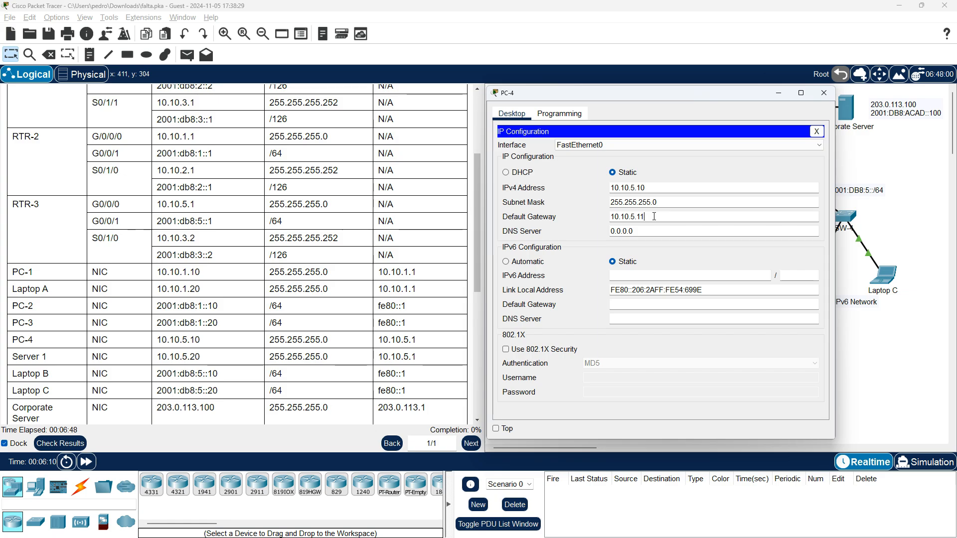
click(816, 132)
Rerun ipconfig /all in PC-4's Command Prompt and check the default gateway against the addressing table
click(715, 166)
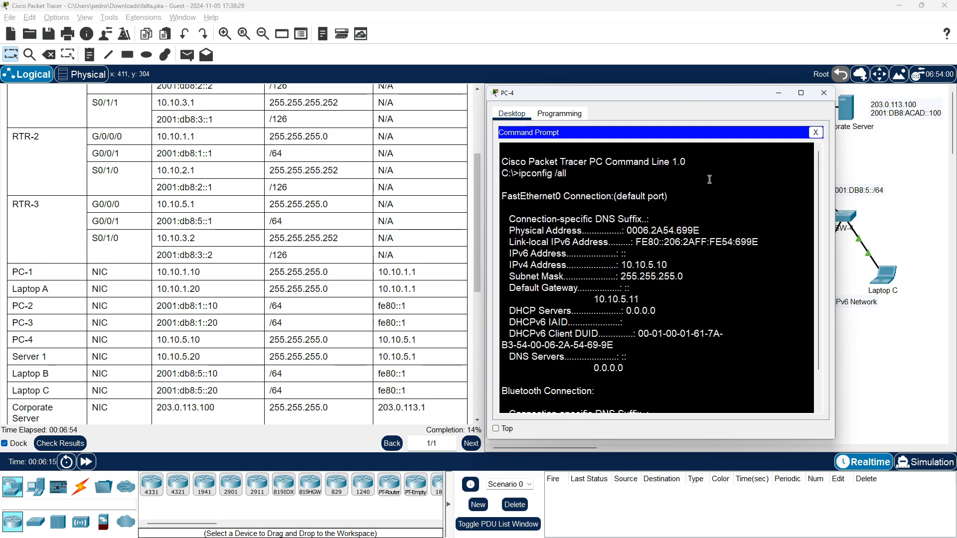
click(675, 360)
scroll(665, 343, down, 2)
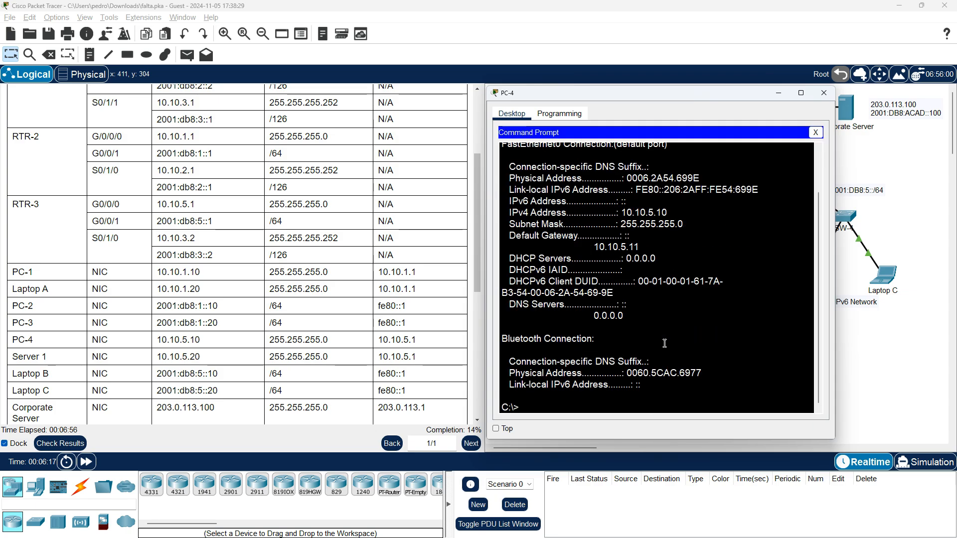
key(Up)
key(Return)
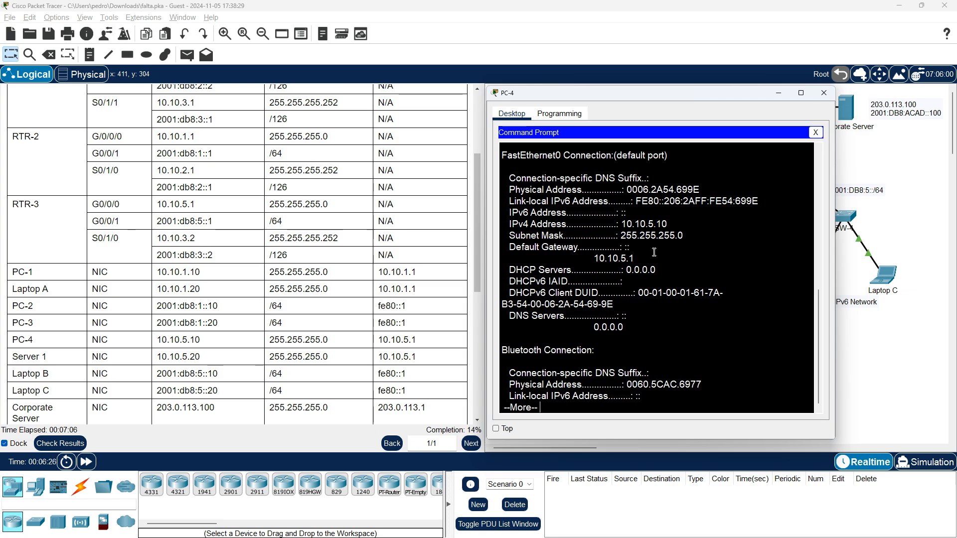
drag(636, 259, 599, 260)
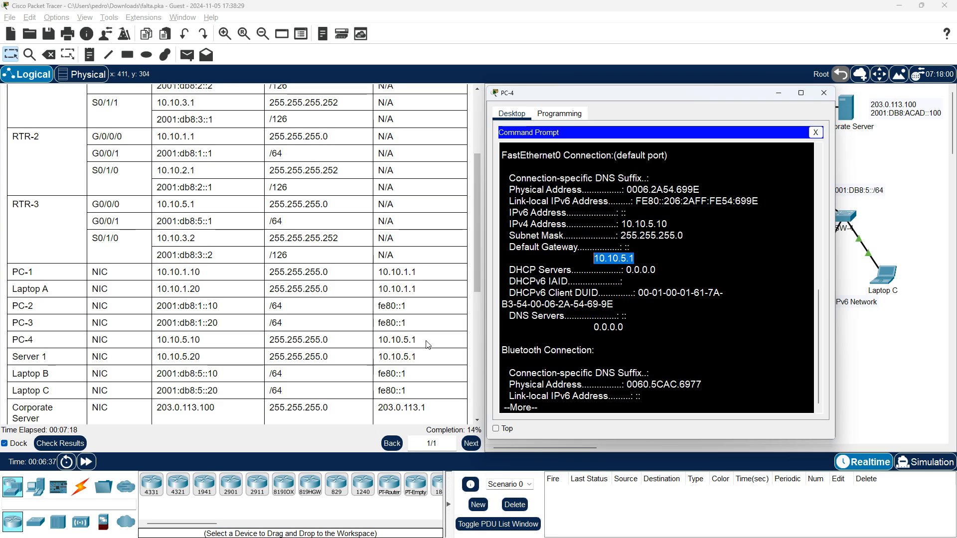
Bring up PC-1's Command Prompt and place its window beside PC-4's
drag(735, 91, 814, 91)
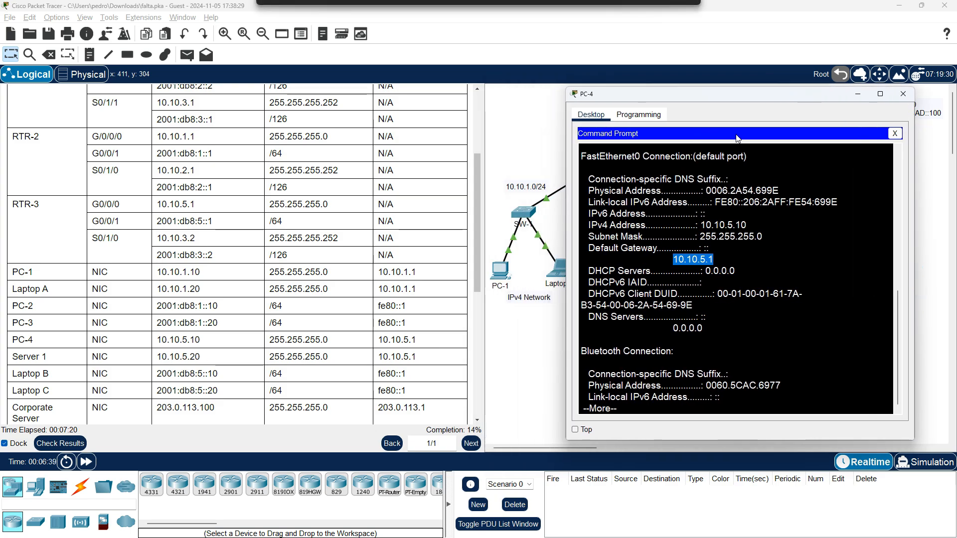
click(497, 274)
drag(409, 121, 401, 108)
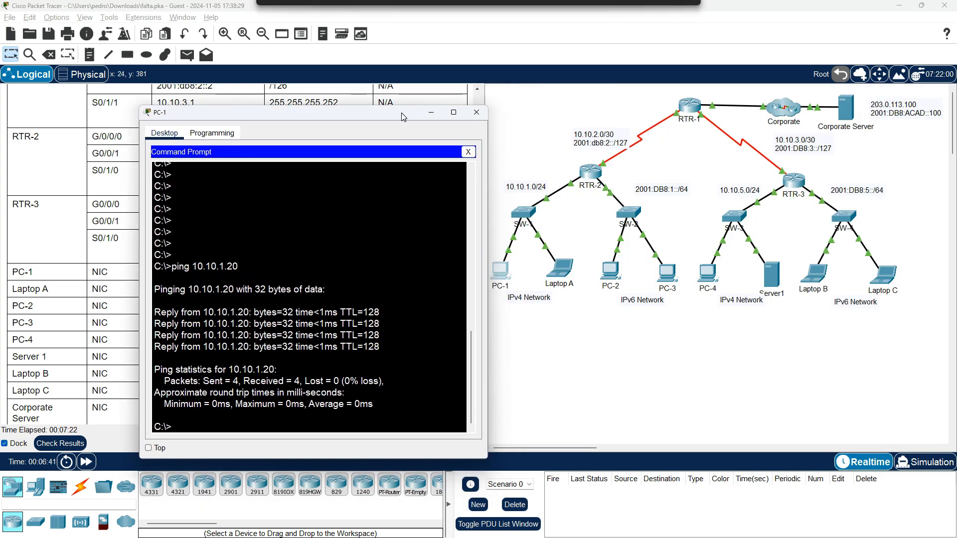
key(alt+Tab)
key(alt+Tab)
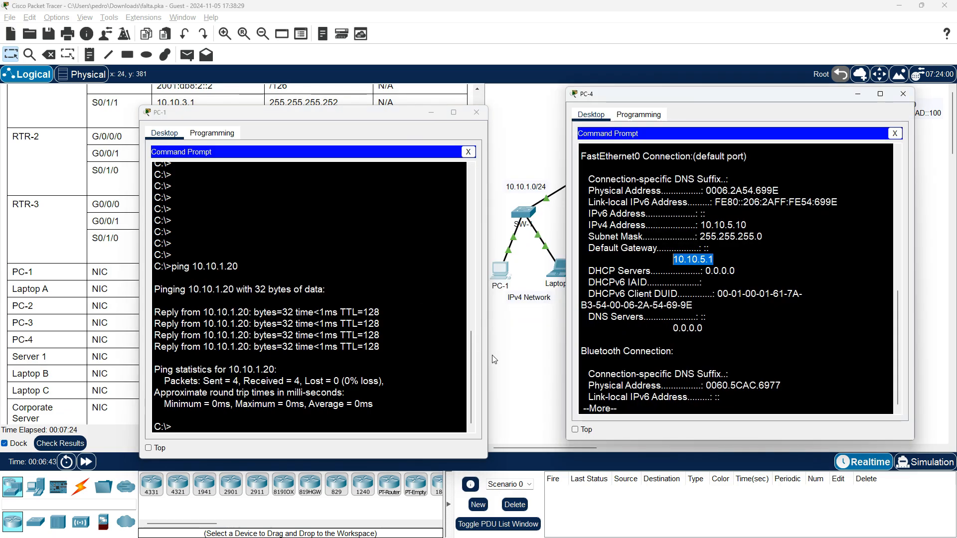
drag(317, 116, 334, 94)
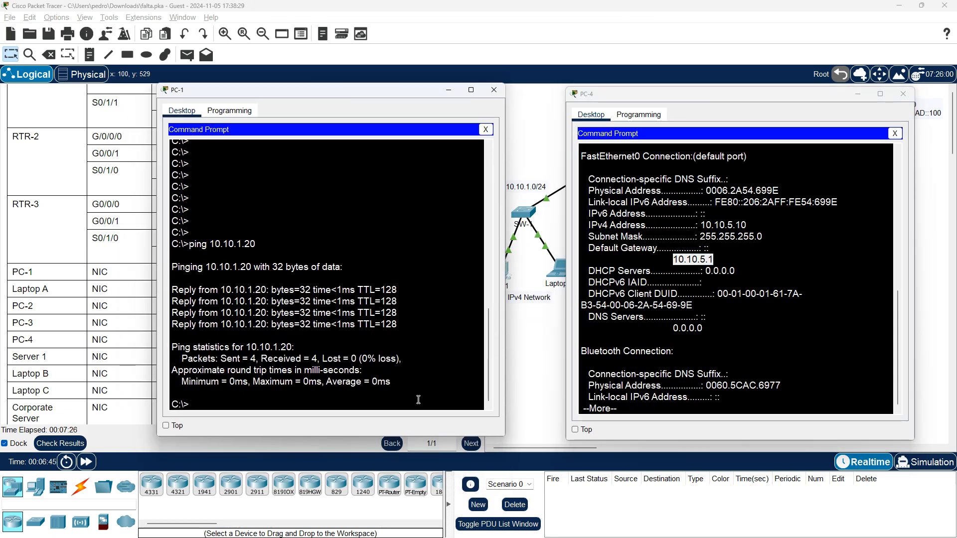
Ping PC-4 at 10.10.5.10 from PC-1 and bring both device windows back into view
key(Up)
text(10.10.5.10)
key(Return)
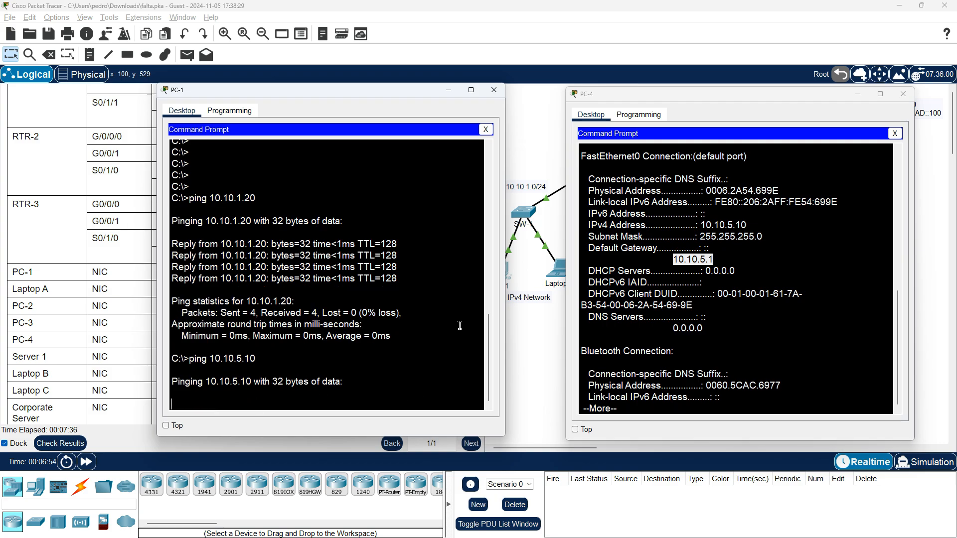
click(707, 324)
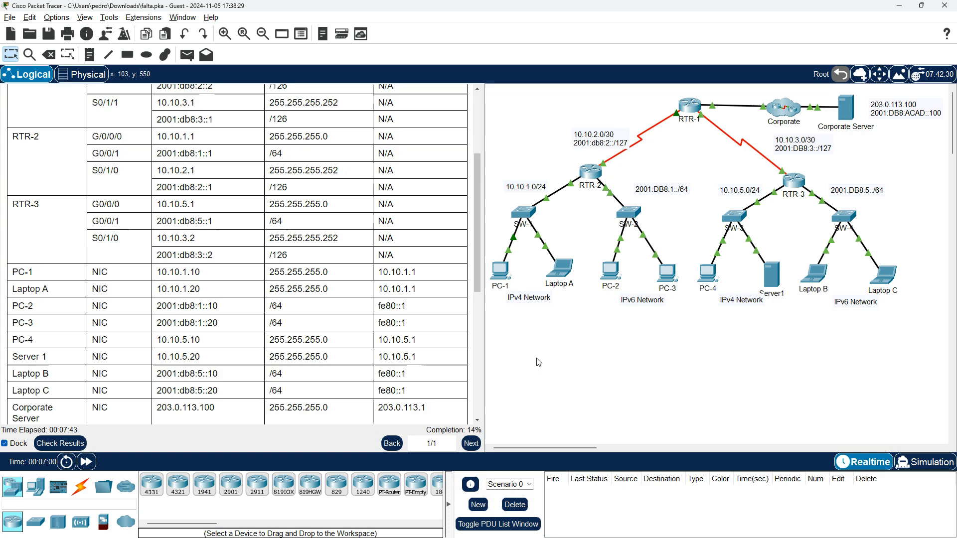
click(538, 363)
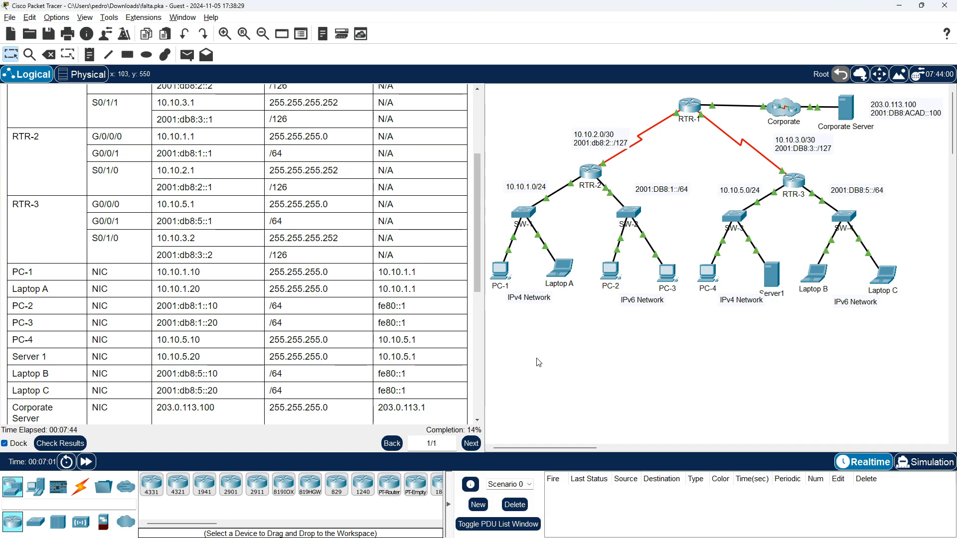
key(alt+Tab)
key(alt+Tab)
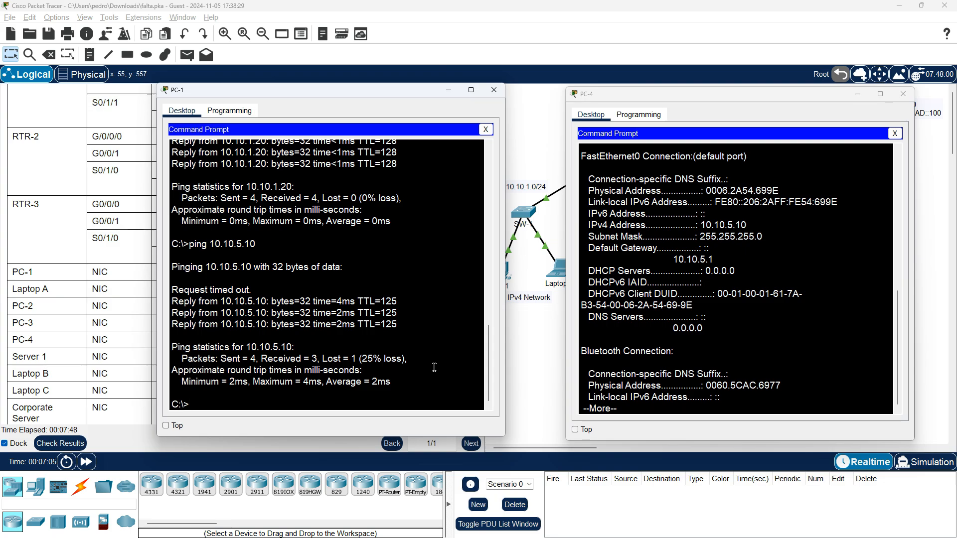
Repeat the ping from PC-1 to 10.10.5.10, close PC-4's window and return to the topology
key(Up)
key(Return)
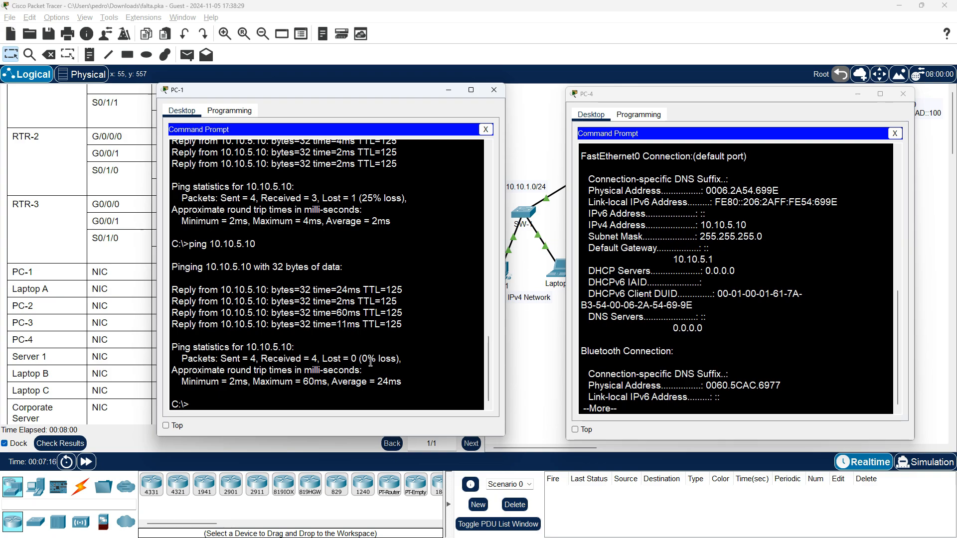
click(806, 394)
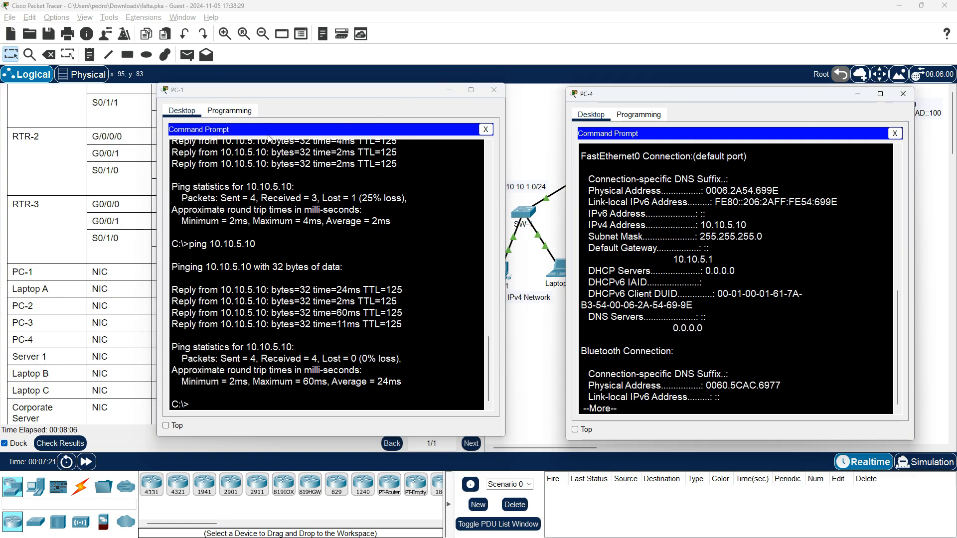
click(906, 92)
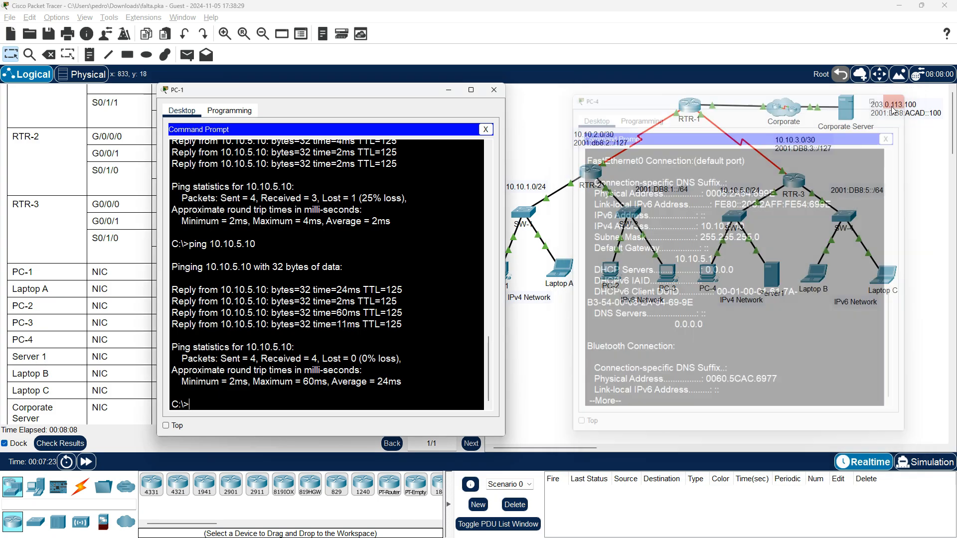
click(771, 375)
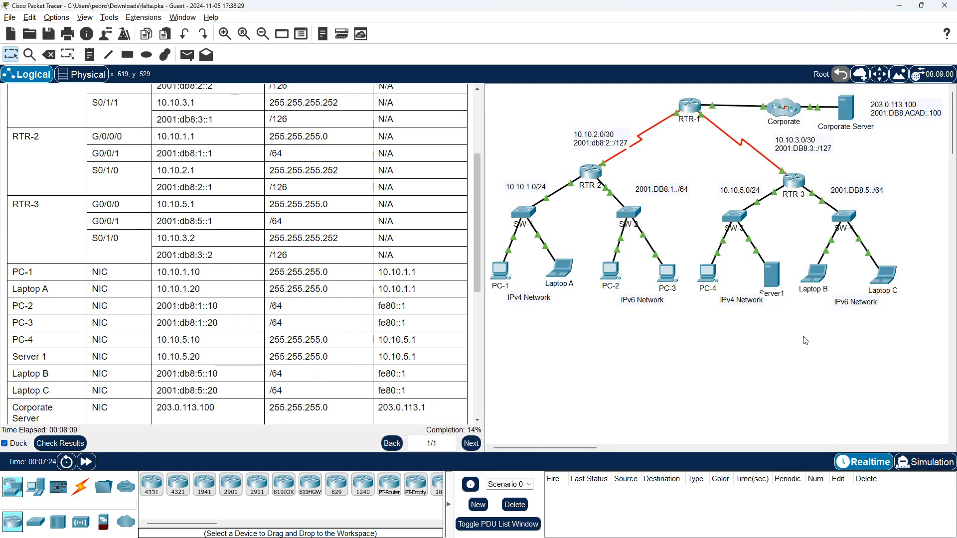
Run ipconfig /all in Server1's Command Prompt and compare its IP settings with the Server 1 rows of the addressing table
click(772, 274)
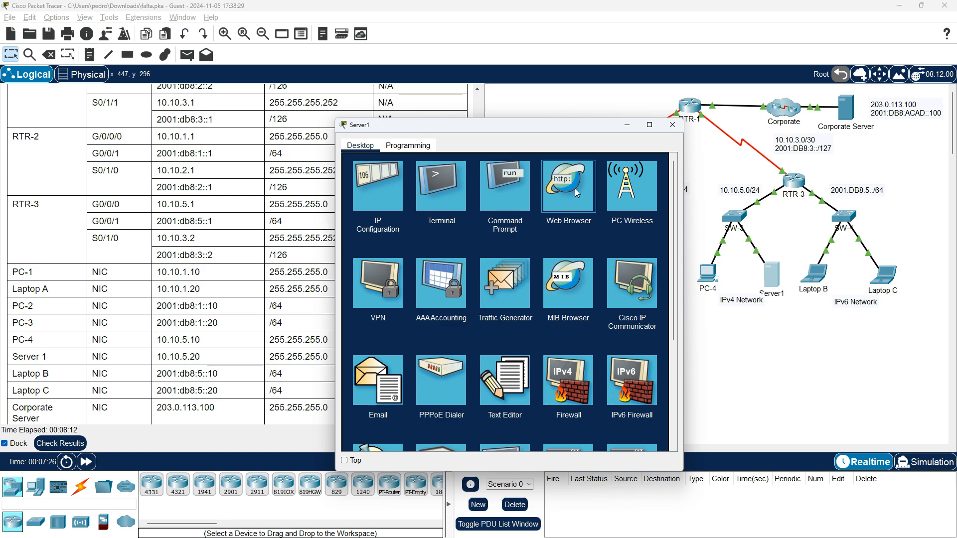
click(575, 189)
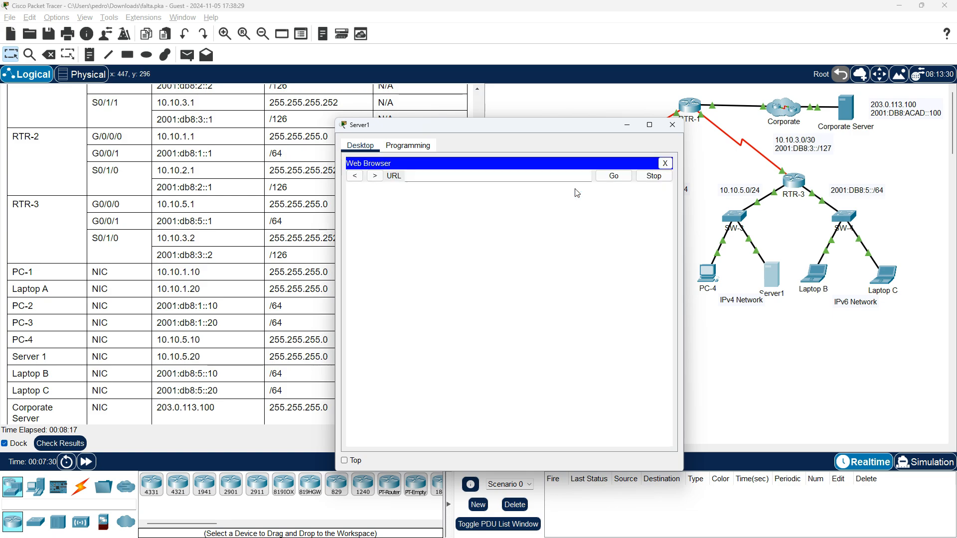
click(665, 164)
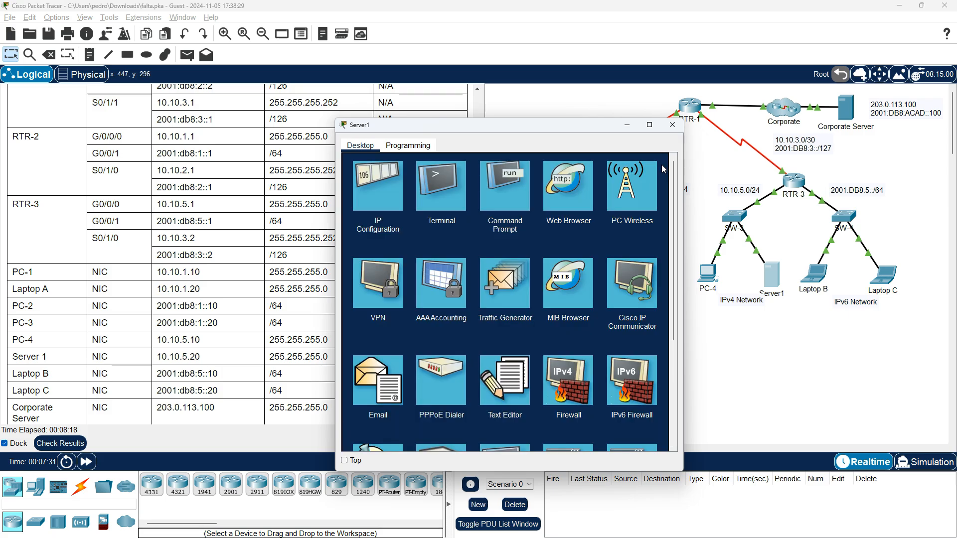
click(523, 195)
text(ipc)
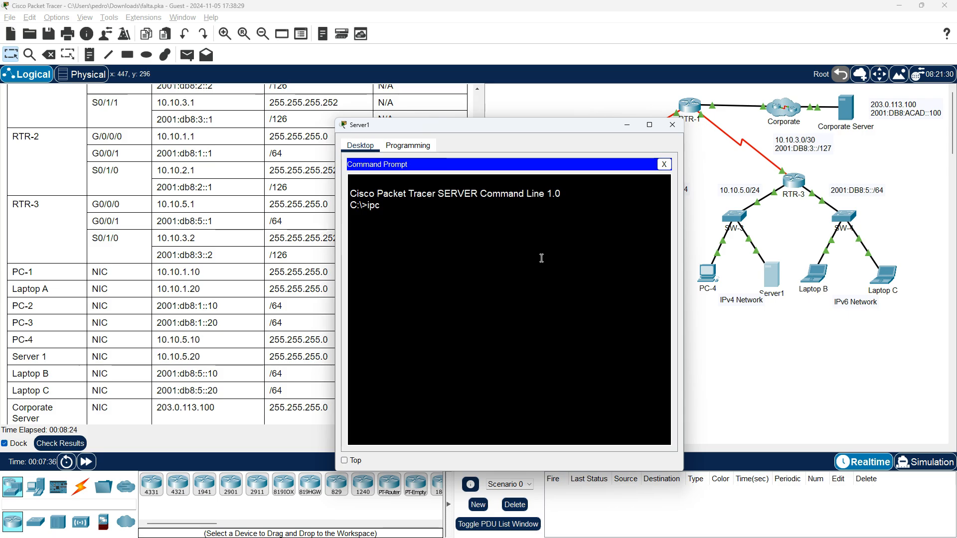
text(onfig /all)
key(Return)
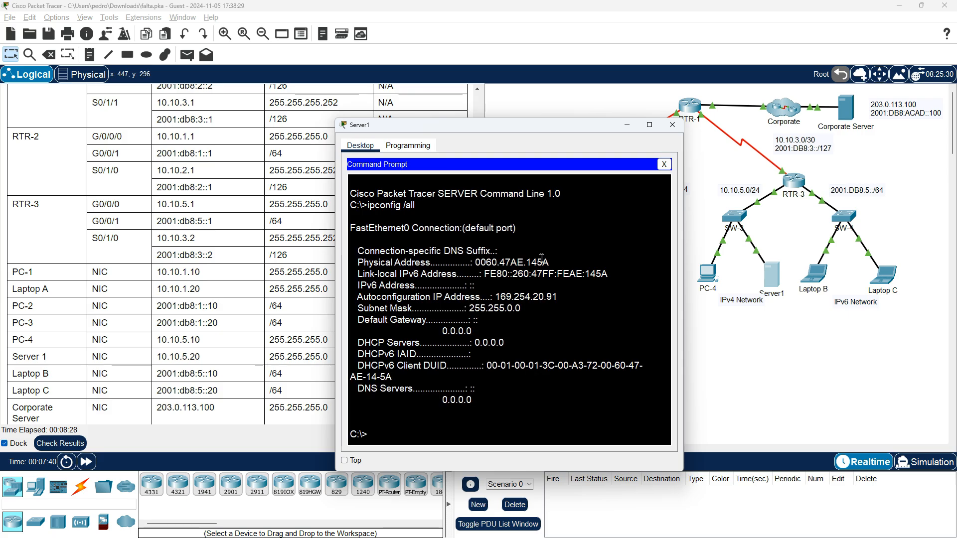
key(Return)
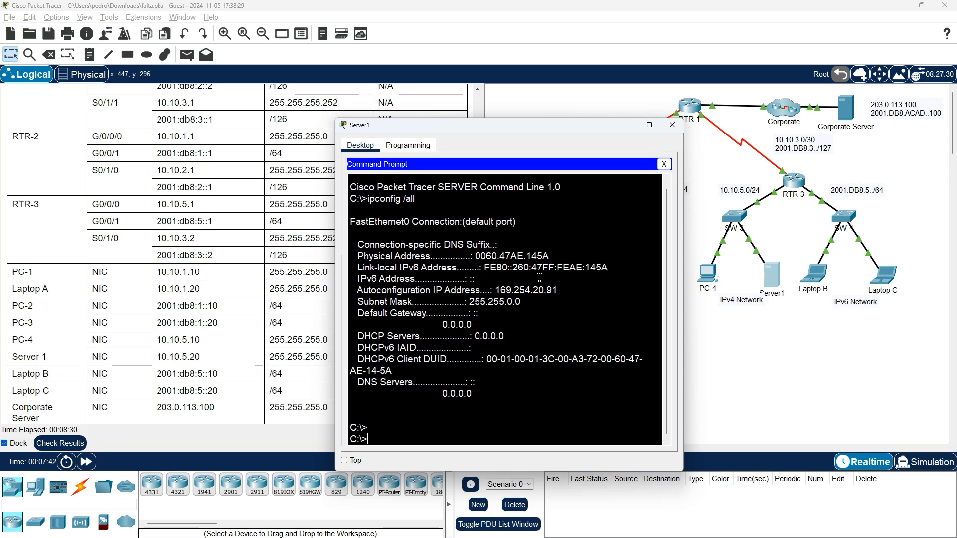
drag(539, 127, 711, 85)
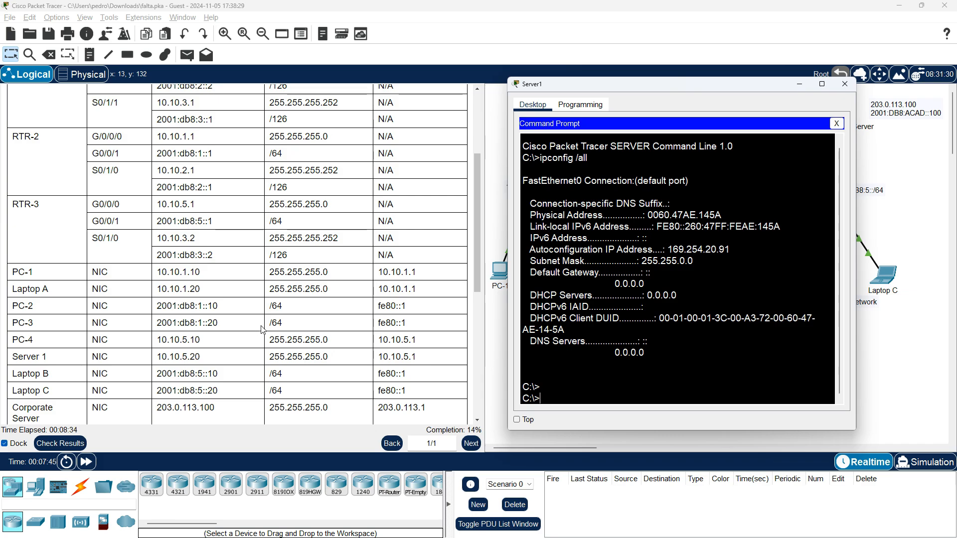
scroll(262, 329, down, 3)
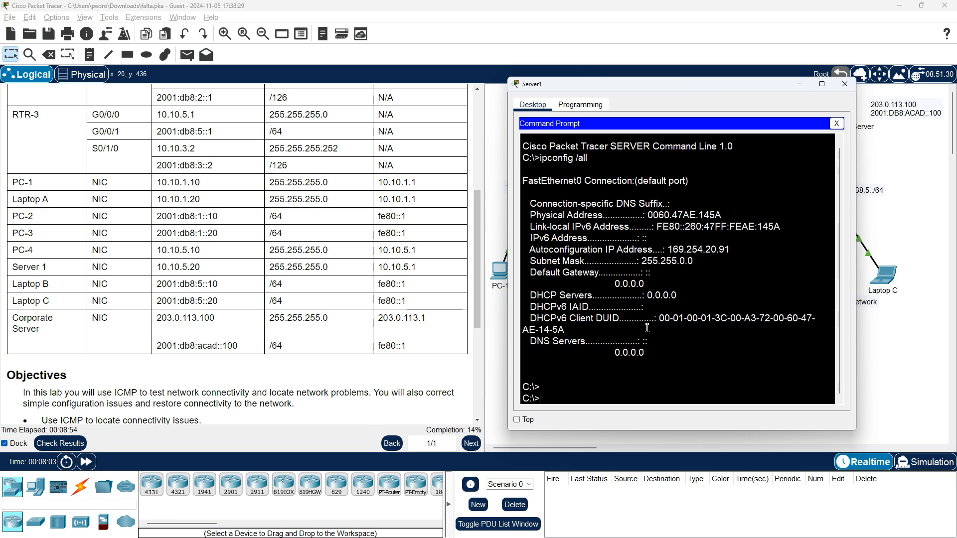
Switch Server1's IPv4 configuration from DHCP to static and set its IPv4 address to 10.10.5.20
click(837, 125)
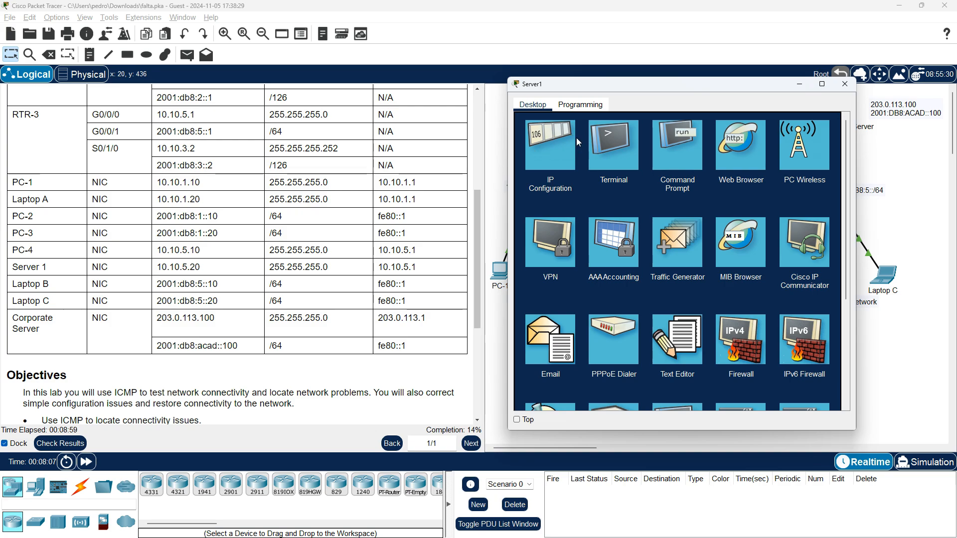
click(552, 148)
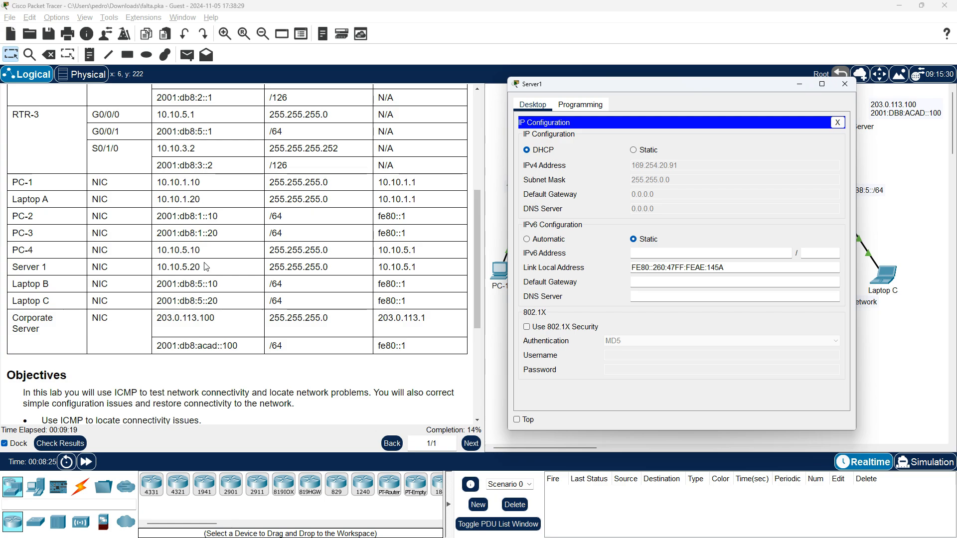
click(634, 151)
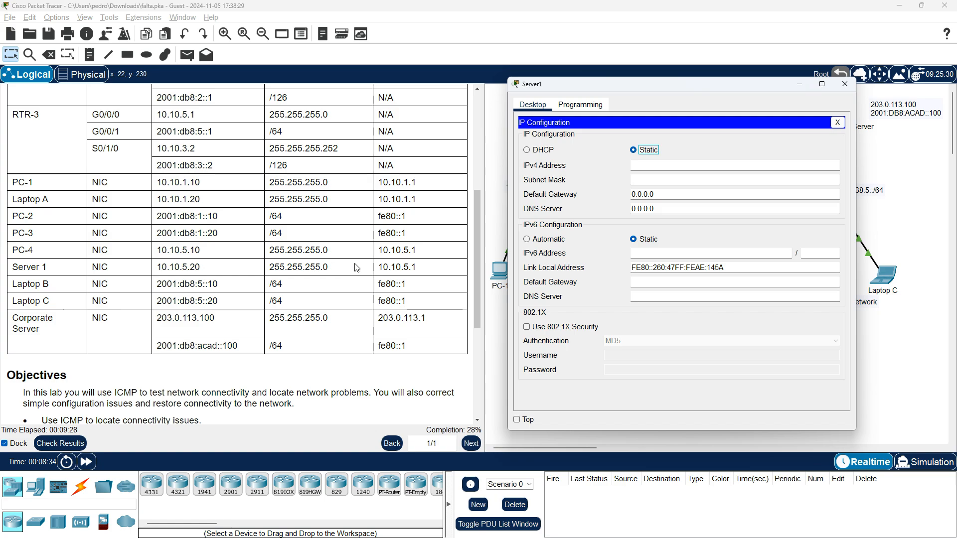
click(674, 167)
text(10.10.5.20)
key(Tab)
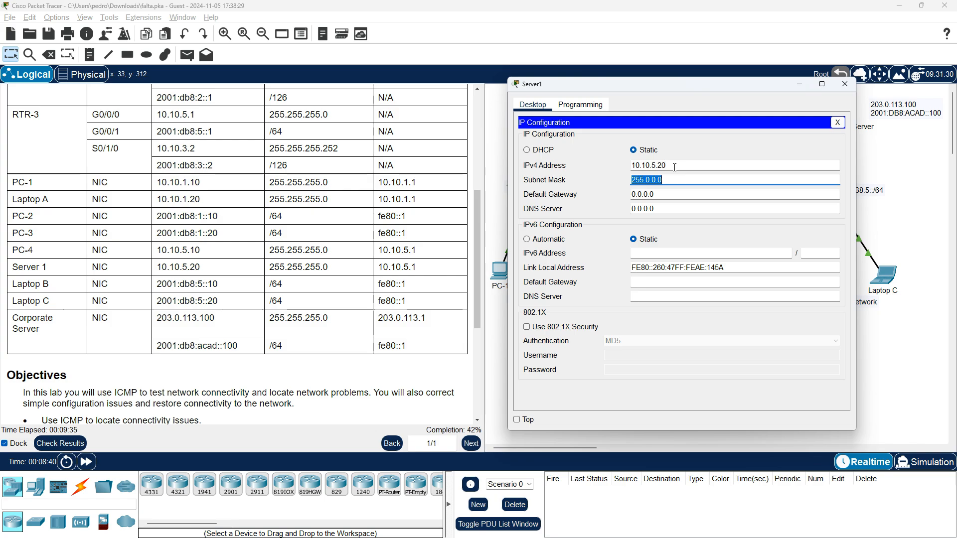
Set Server1's subnet mask to 255.255.255.0 and its default gateway to 10.10.5.1, and close the IP configuration
key(BackSpace)
text(255.255)
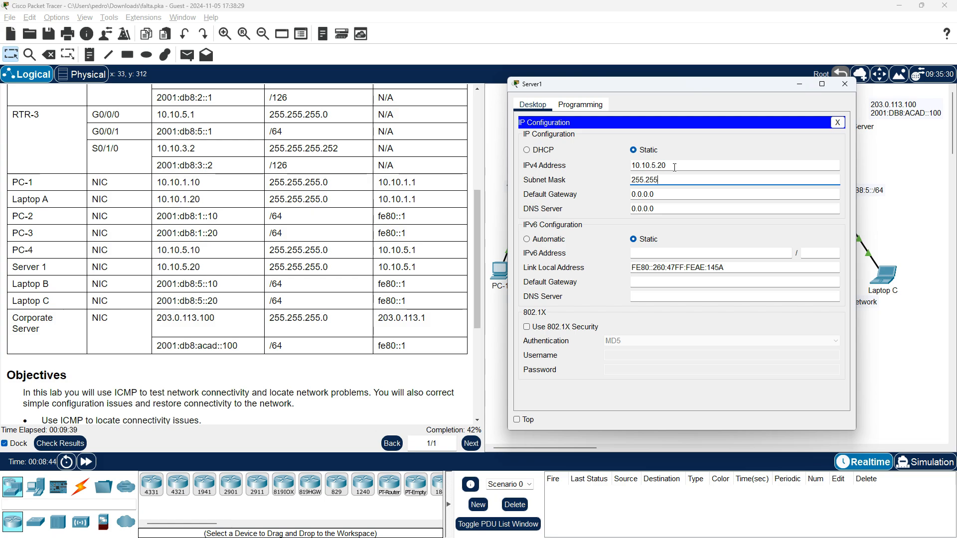
text(.255.0)
key(Tab)
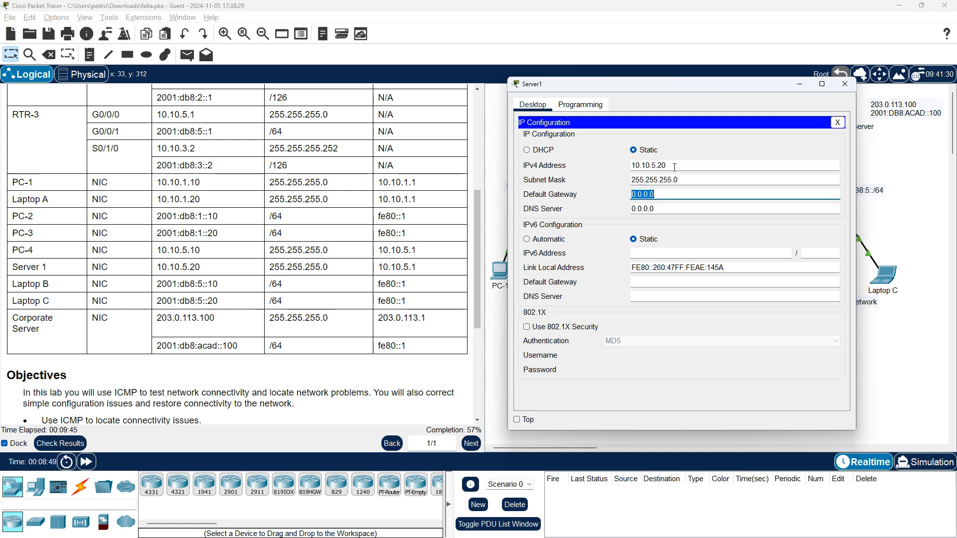
text(10.10.5.1)
click(837, 122)
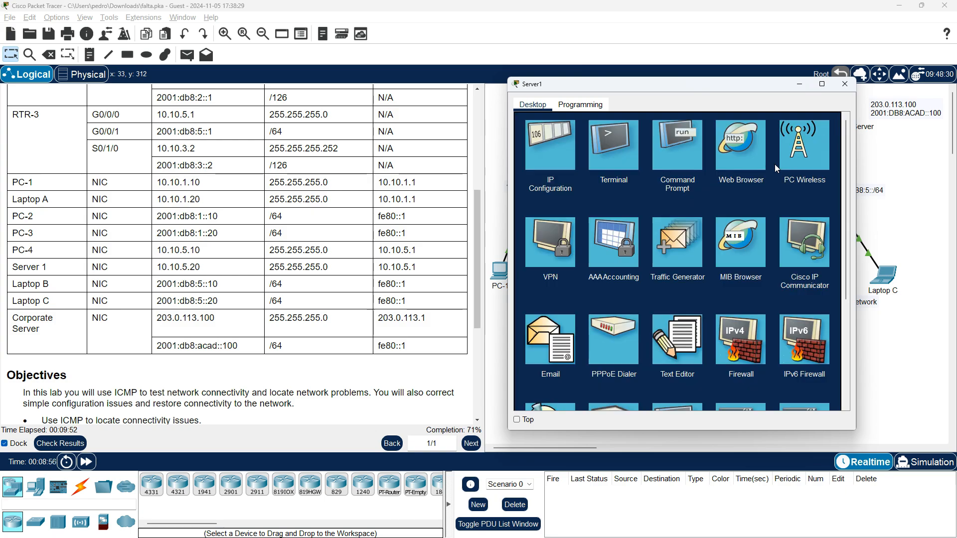
Rerun ipconfig /all in Server1's Command Prompt to check the corrected IP settings
click(672, 161)
key(Up)
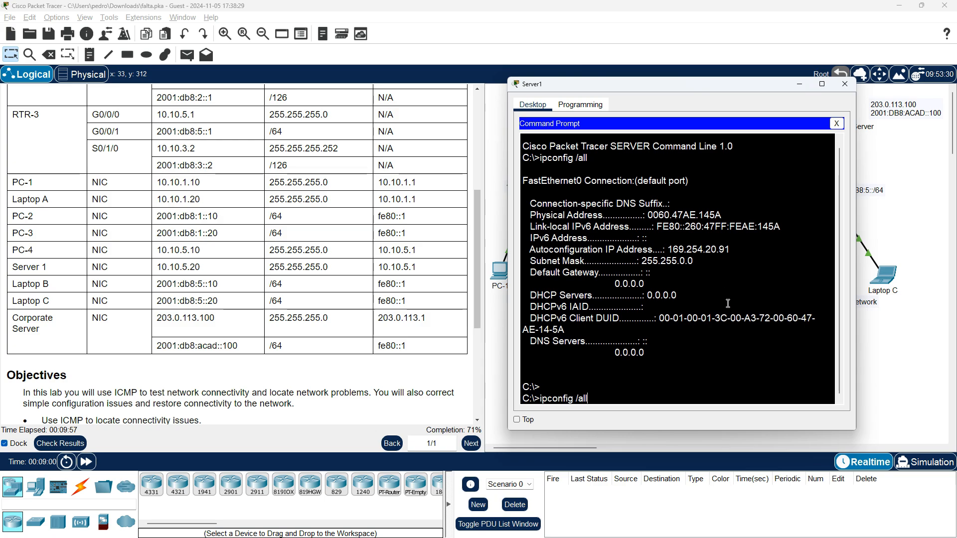
key(Return)
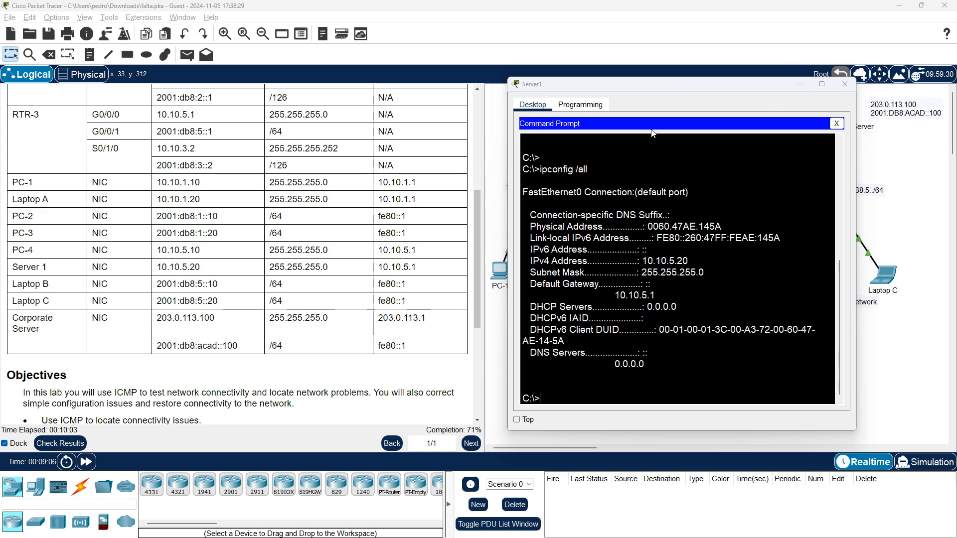
Return to PC-1's Command Prompt and ping Server1 at 10.10.5.20
key(alt+Tab)
key(alt+Tab)
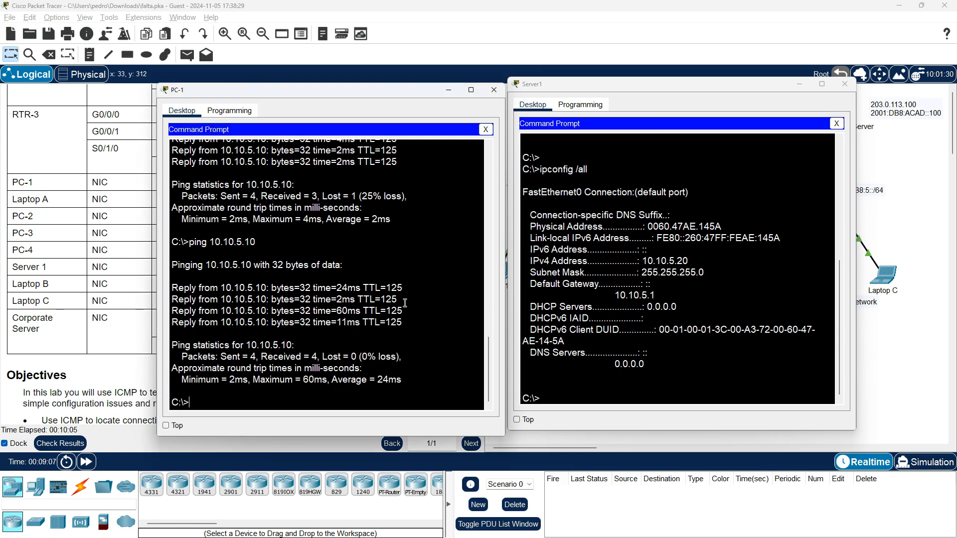
key(Up)
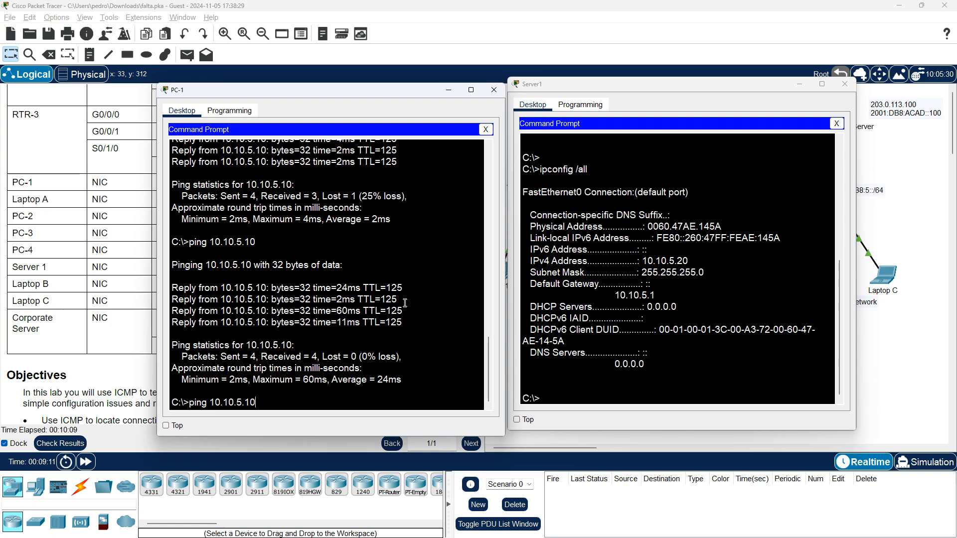
key(BackSpace)
key(BackSpace)
text(20)
key(Return)
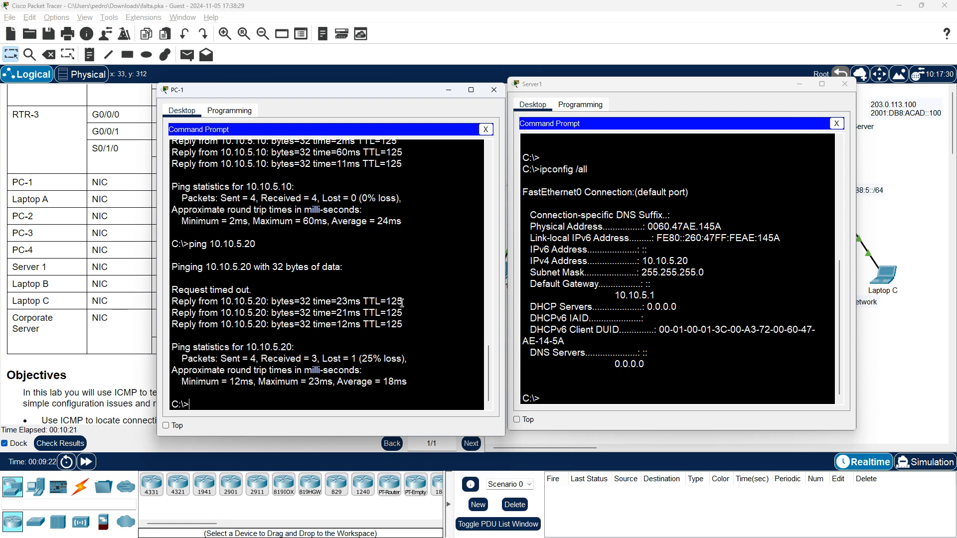
Repeat the ping from PC-1 to 10.10.5.20 and minimize the PC-1 and Server1 windows
key(Up)
key(Return)
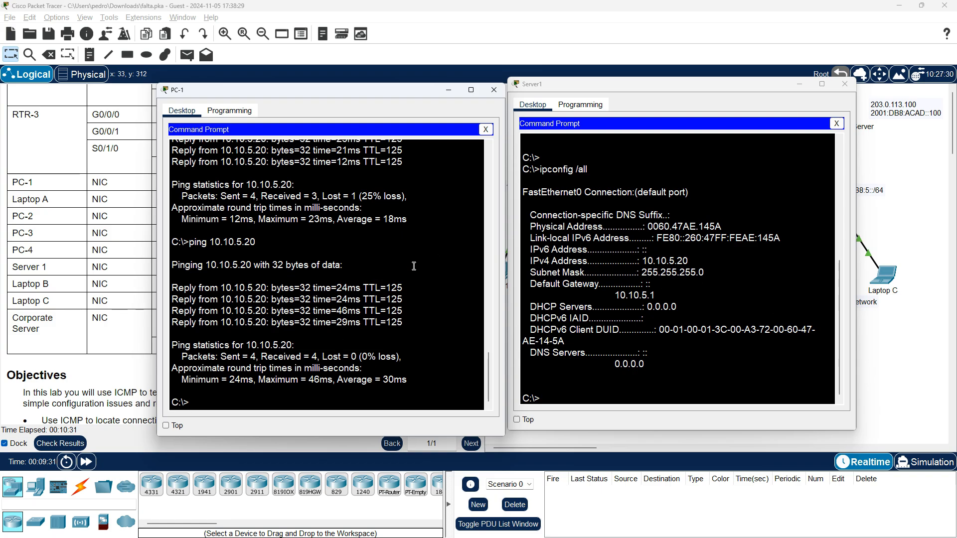
click(448, 91)
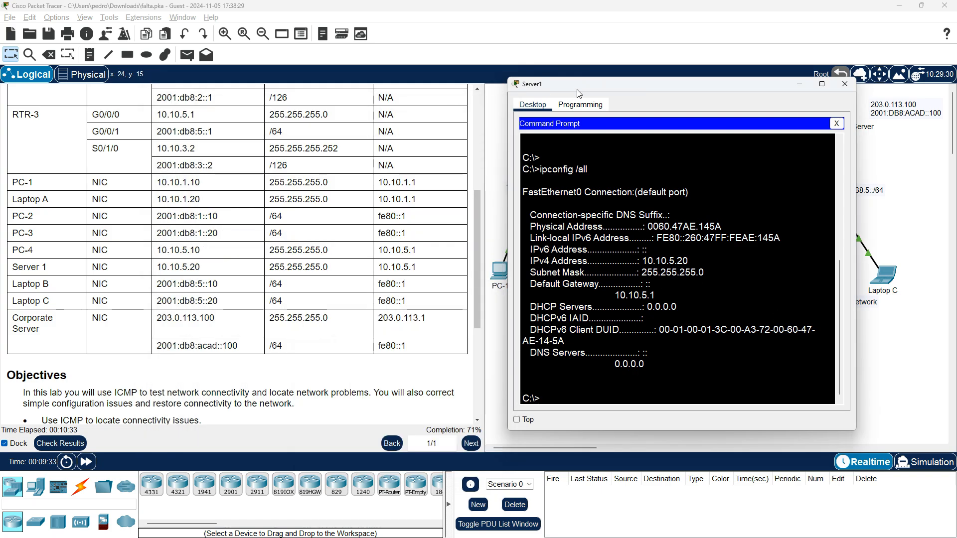
drag(781, 88, 737, 89)
click(755, 84)
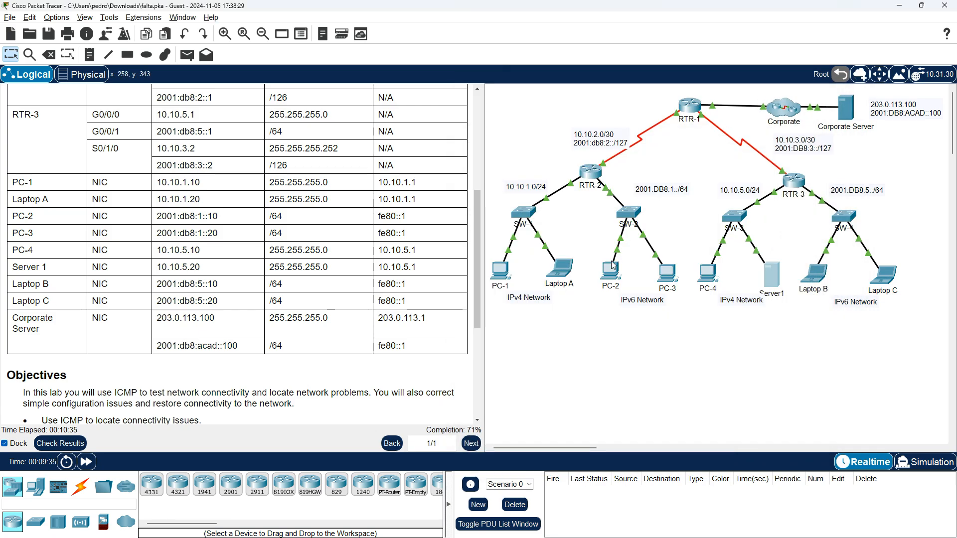
Bring up Laptop A's Command Prompt, finish the paused ipconfig output and ping PC-4 at 10.10.5.10
click(568, 275)
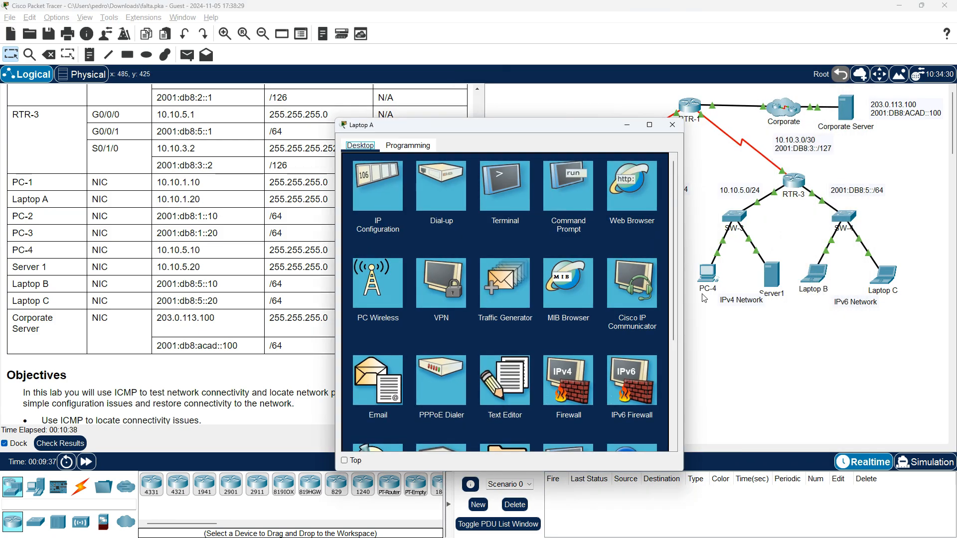
click(560, 199)
scroll(539, 387, down, 5)
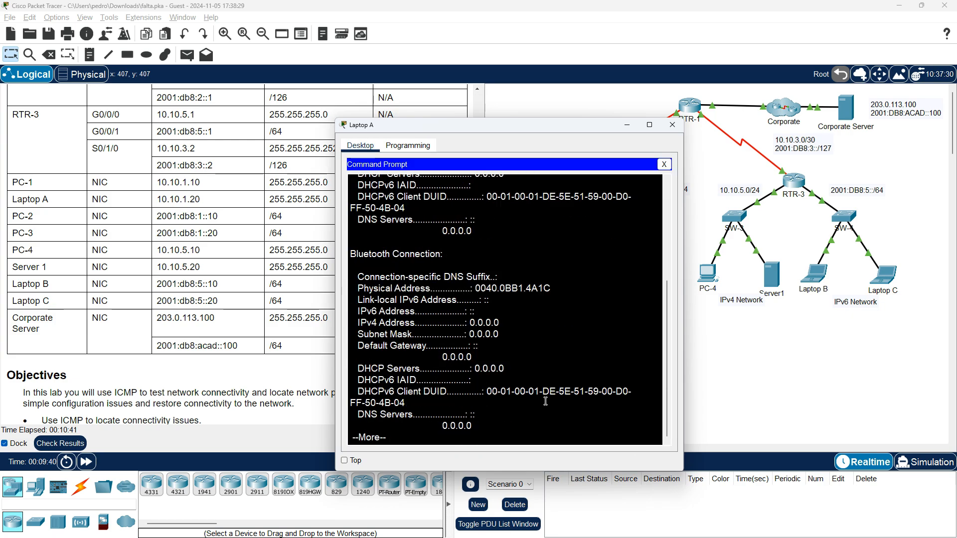
key(Return)
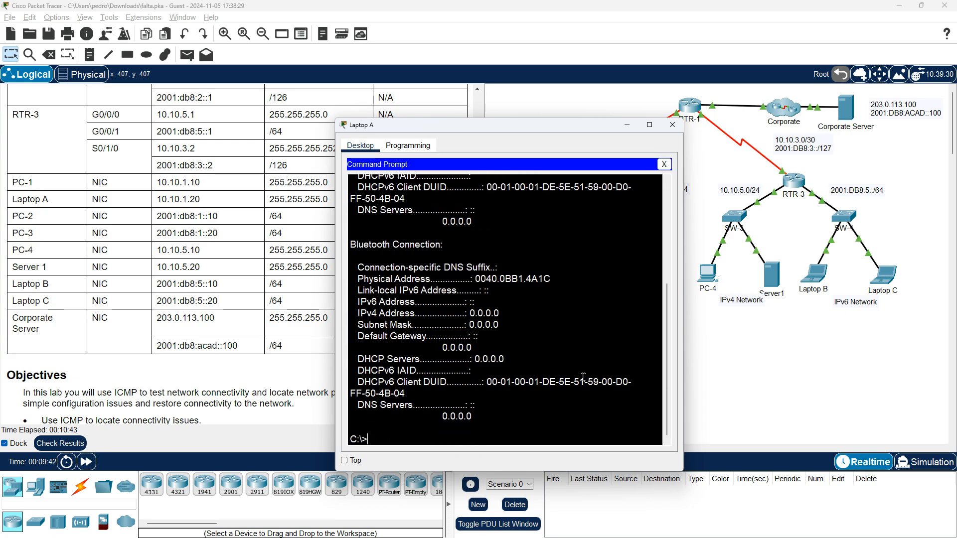
text(ping)
drag(566, 127, 648, 96)
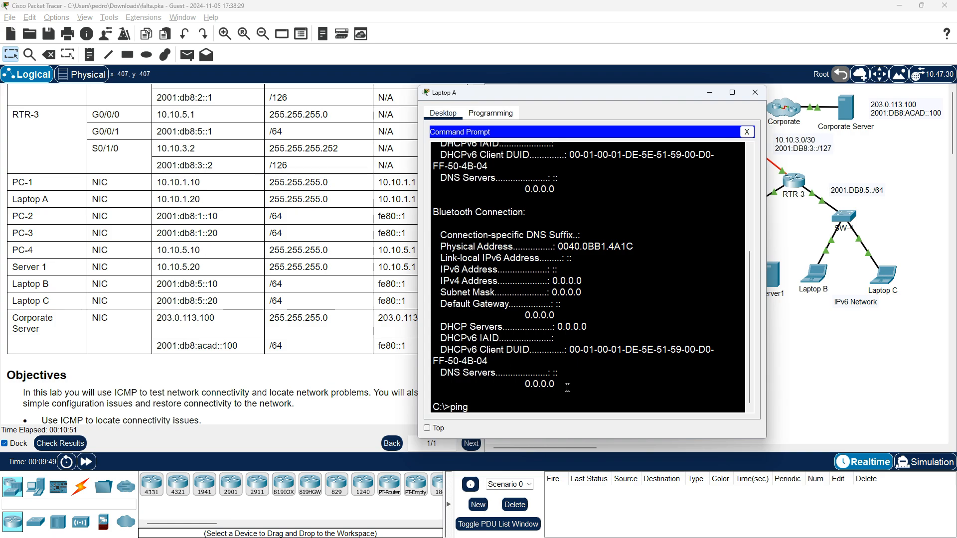
text(10.10.5.10)
key(Return)
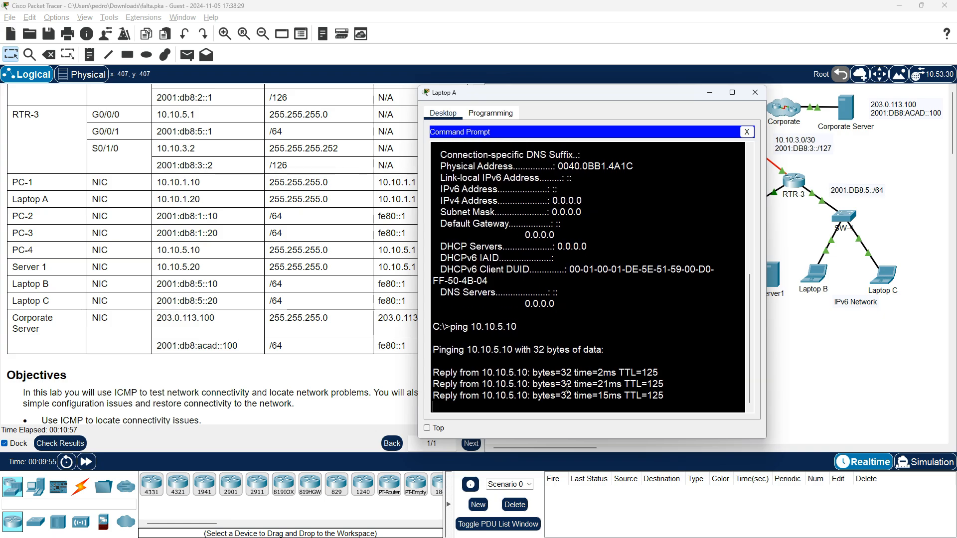
Ping Server1 at 10.10.5.20 from Laptop A and close Laptop A's window
key(Up)
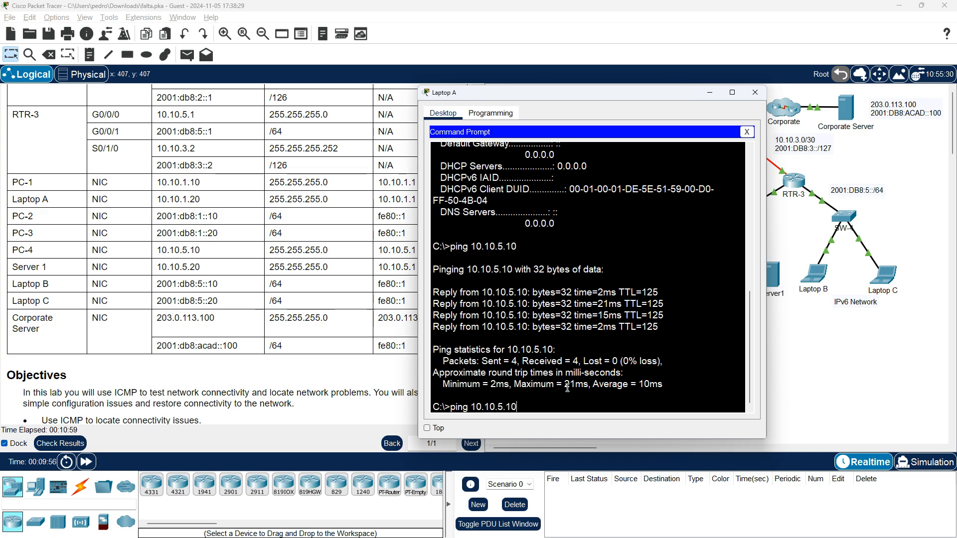
key(BackSpace)
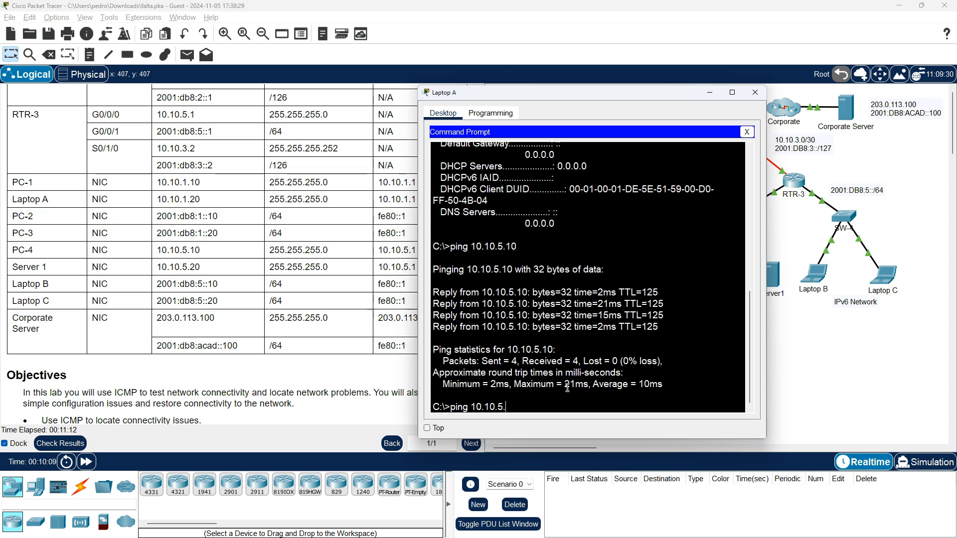
text(20)
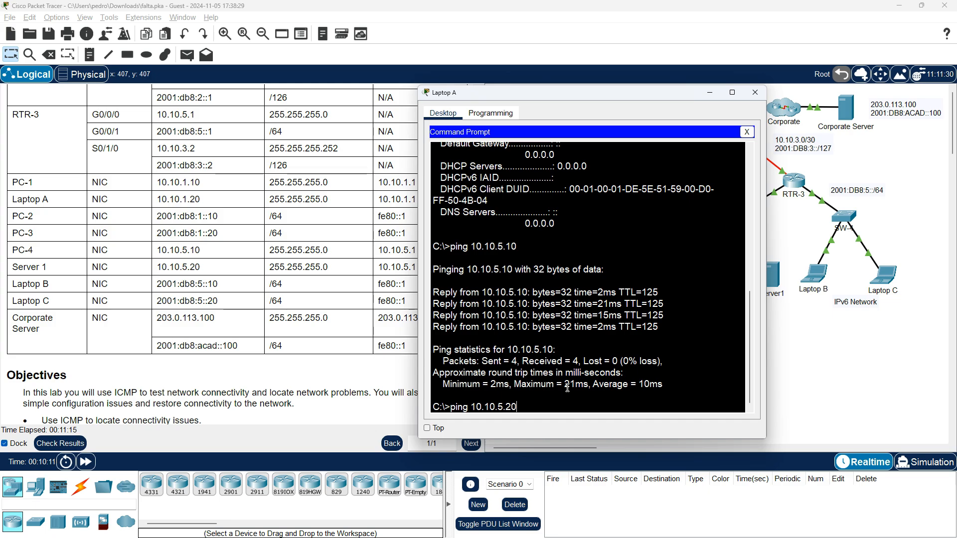
key(Return)
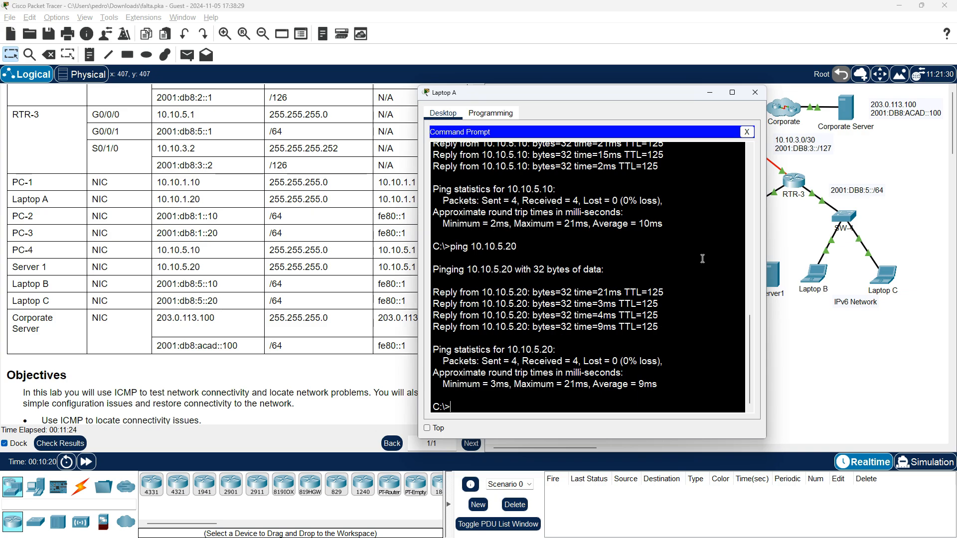
click(755, 92)
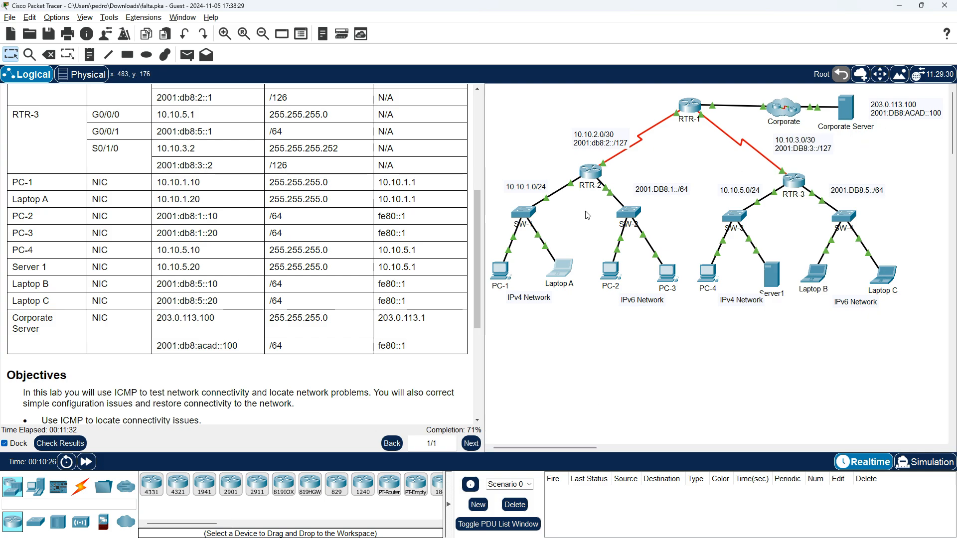
Bring up PC-1's Command Prompt and ping the Corporate Server at 203.0.113.100
click(503, 273)
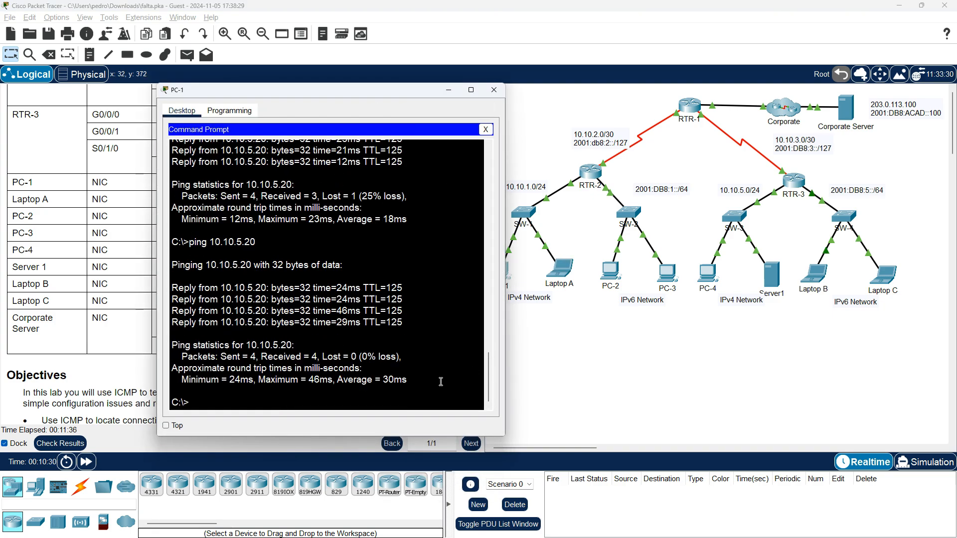
text(ping 20.)
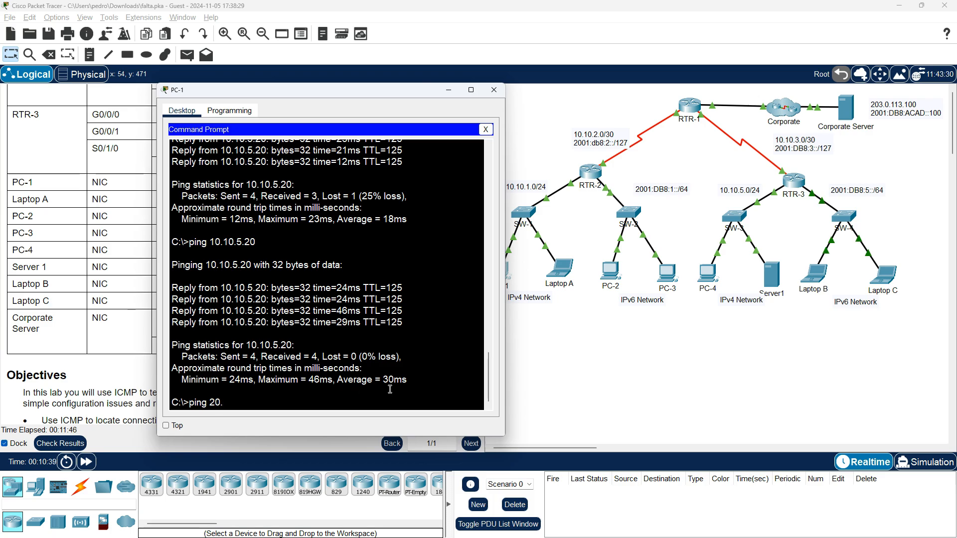
key(BackSpace)
text(3.113)
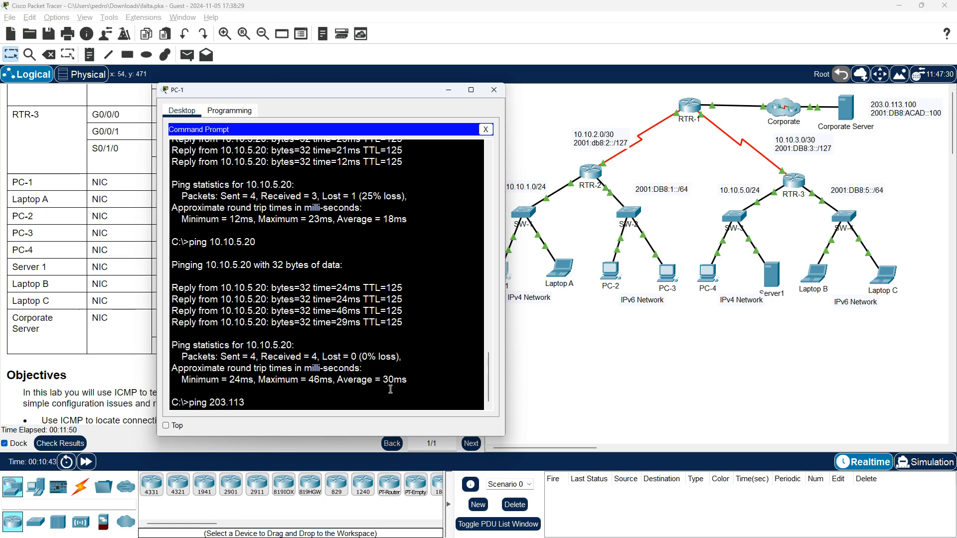
text(..113.)
key(Left)
key(Left)
key(Left)
key(Left)
key(Left)
text(.0.113.100)
key(Return)
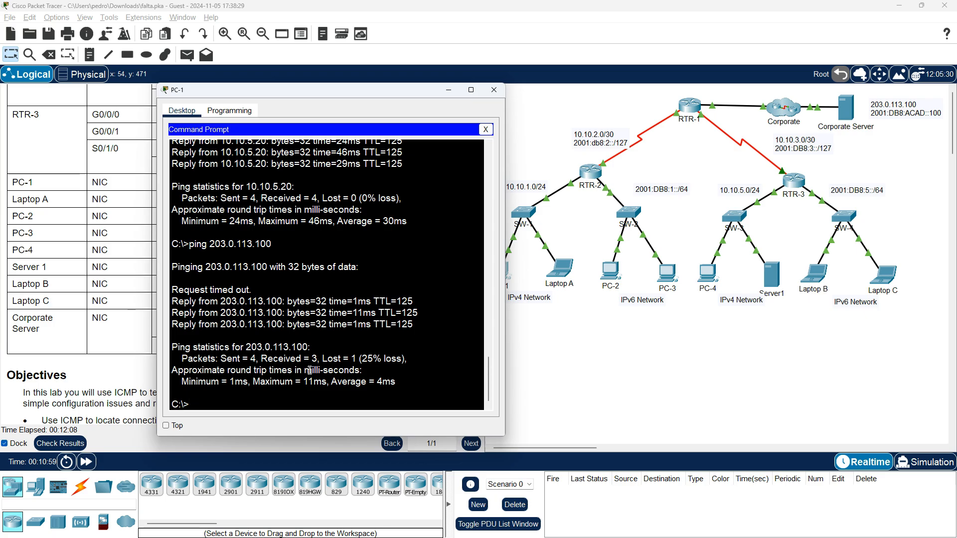
Repeat the ping to 203.0.113.100 from PC-1, copy that address from the prompt and close PC-1's window
key(Up)
key(Return)
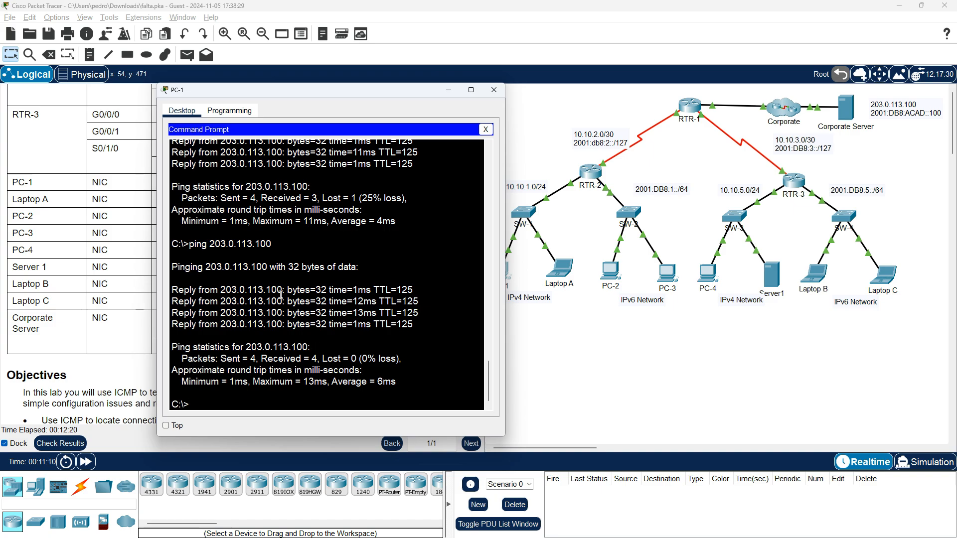
drag(274, 243, 212, 247)
right_click(214, 246)
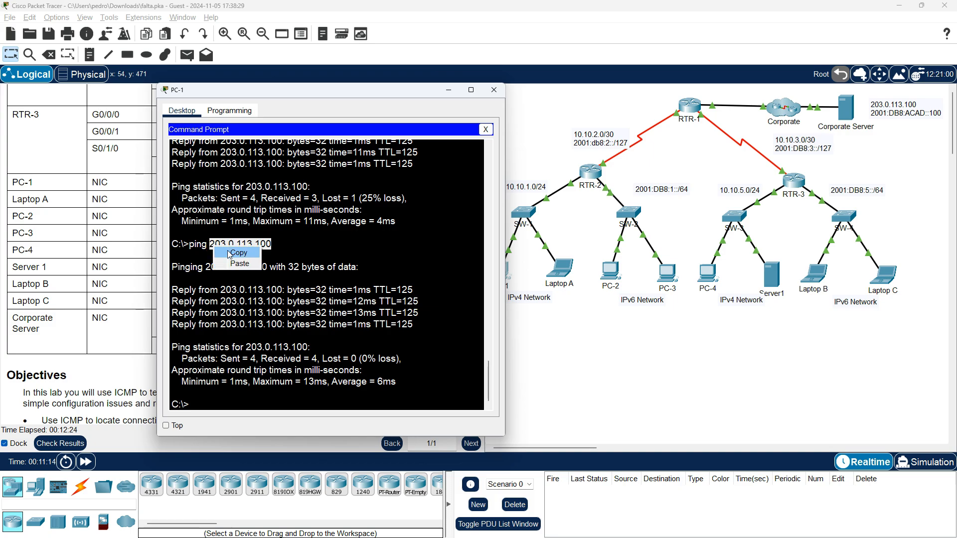
click(233, 252)
click(495, 88)
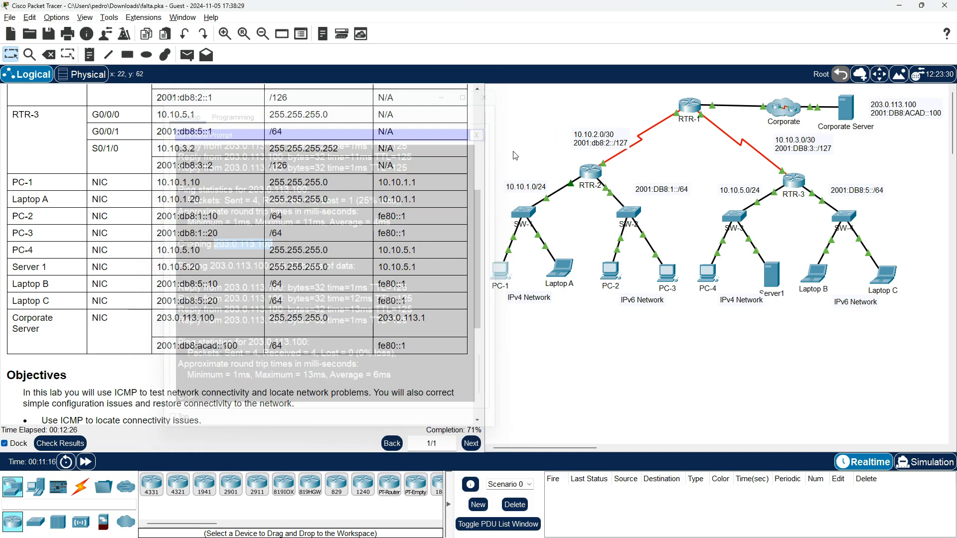
Ping the Corporate Server at 203.0.113.100 from Laptop A's Command Prompt and close Laptop A's window
click(567, 275)
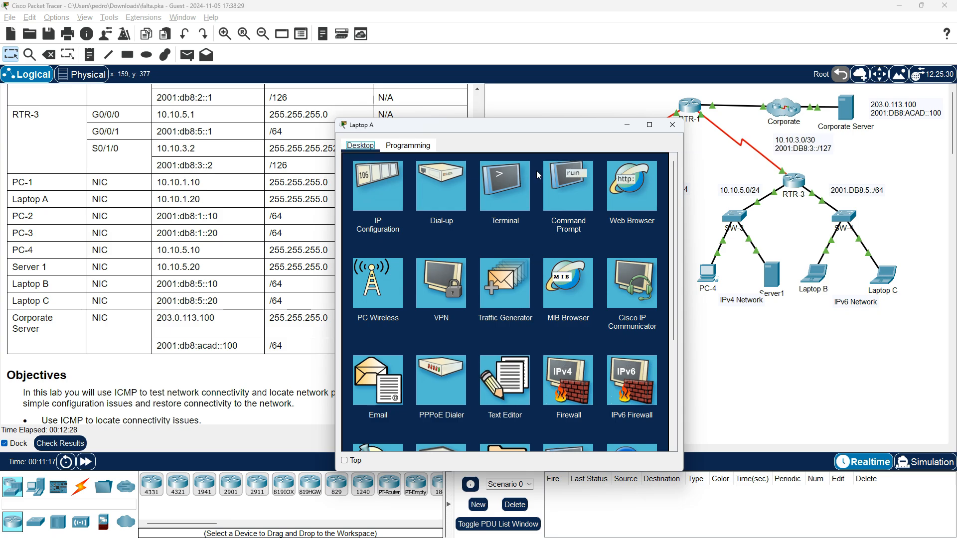
click(567, 192)
right_click(561, 397)
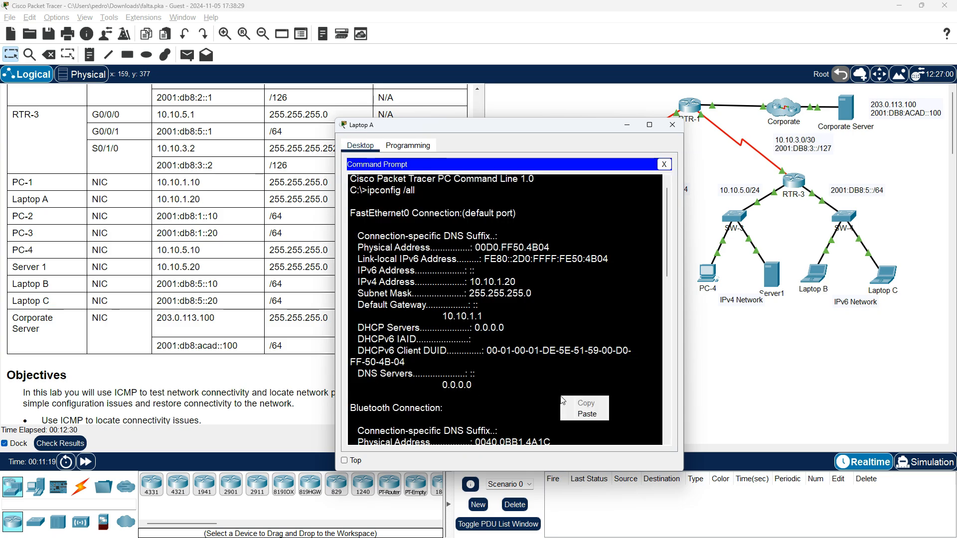
click(583, 413)
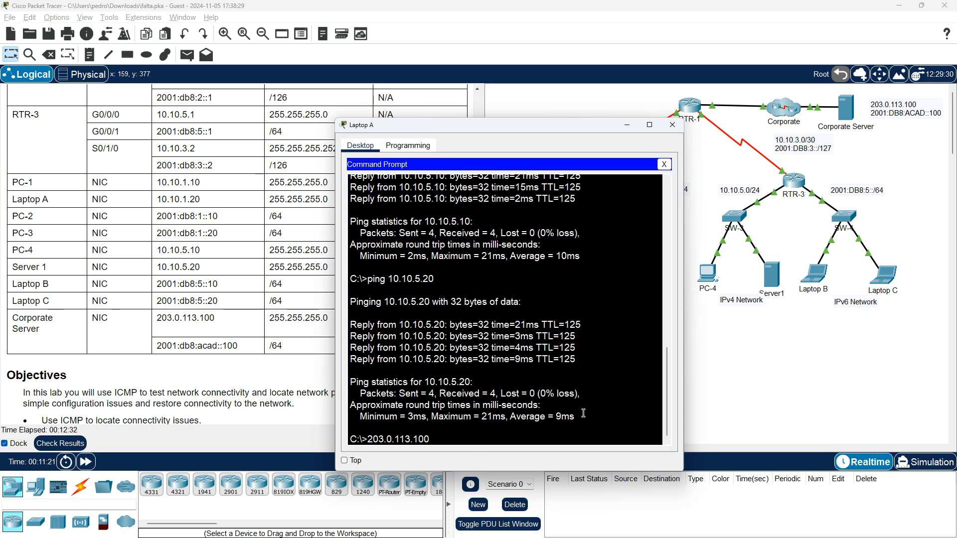
text(ping)
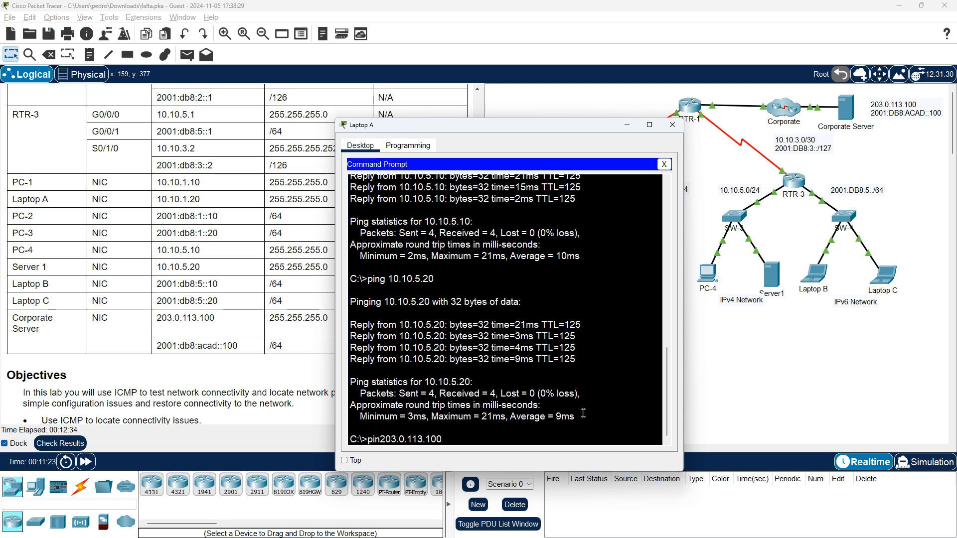
key(Return)
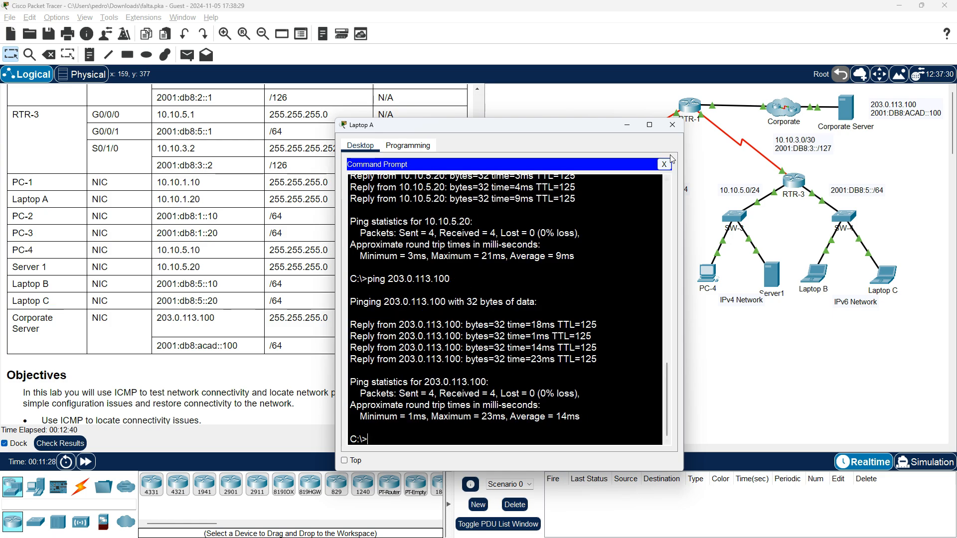
click(673, 125)
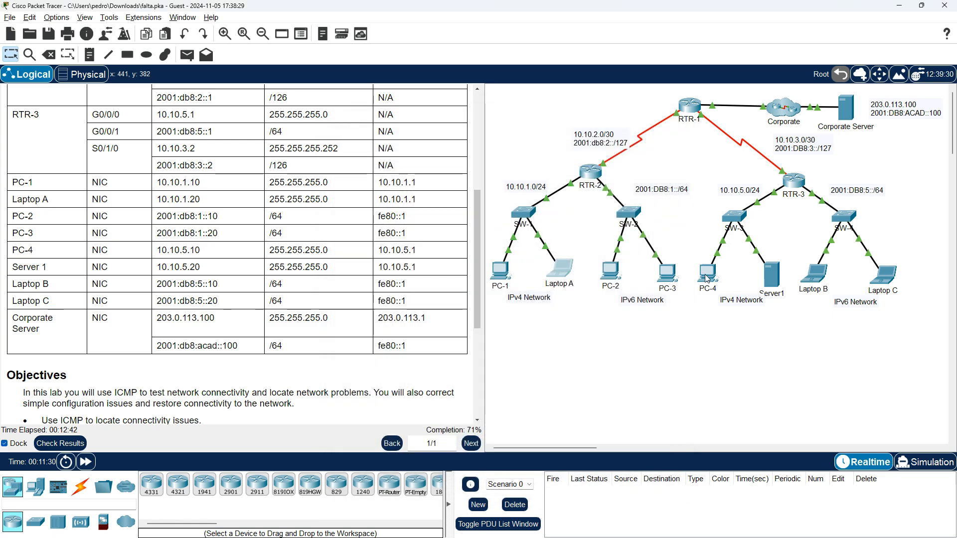
Ping the Corporate Server at 203.0.113.100 from PC-4's Command Prompt and close PC-4's window
click(708, 273)
click(561, 195)
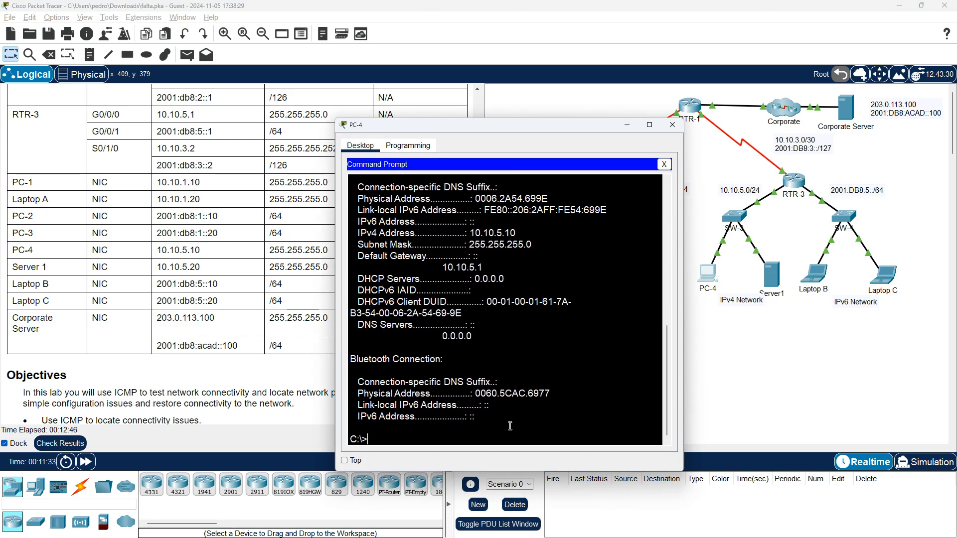
text(ping)
right_click(509, 426)
click(517, 443)
key(Return)
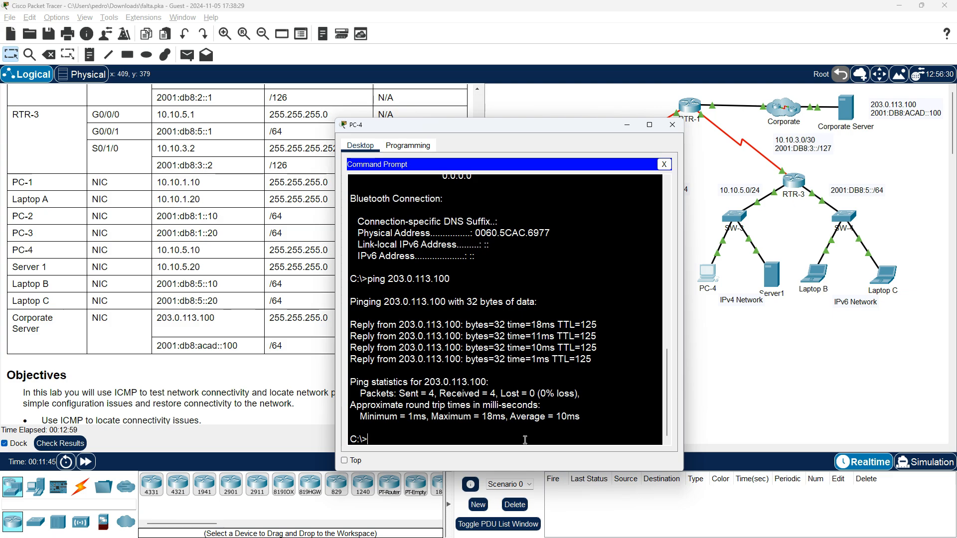
click(672, 124)
Ping the Corporate Server at 203.0.113.100 from Server1's Command Prompt and close Server1's window
click(779, 282)
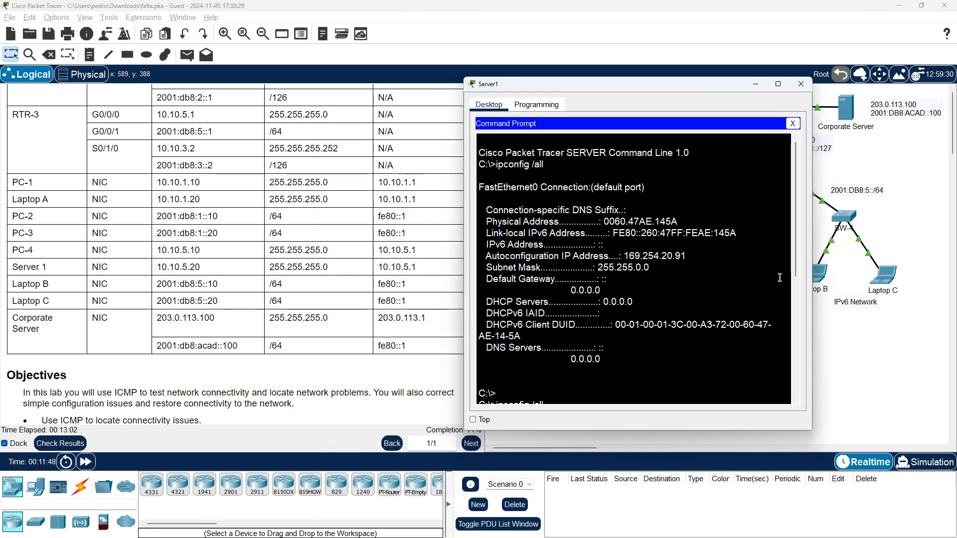
scroll(673, 368, down, 7)
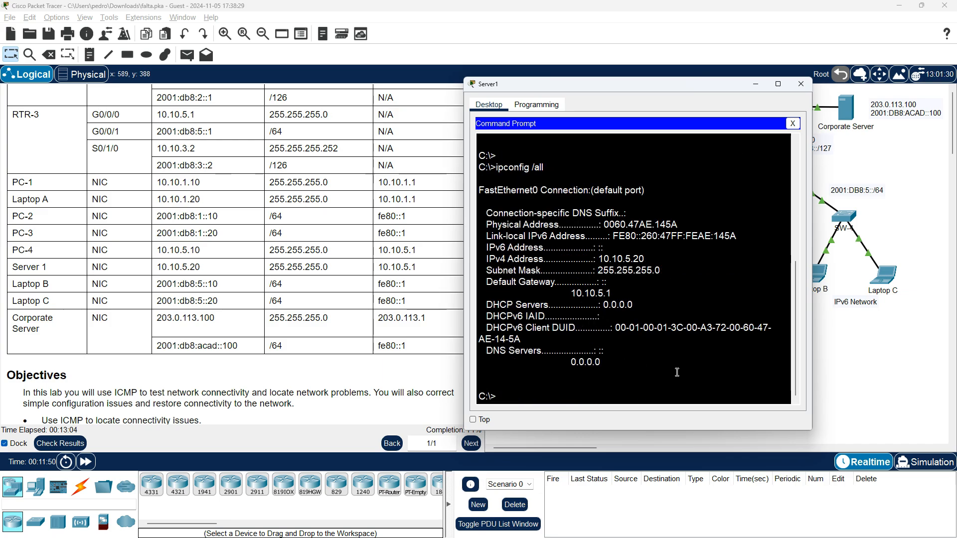
key(Up)
key(Down)
text(ping)
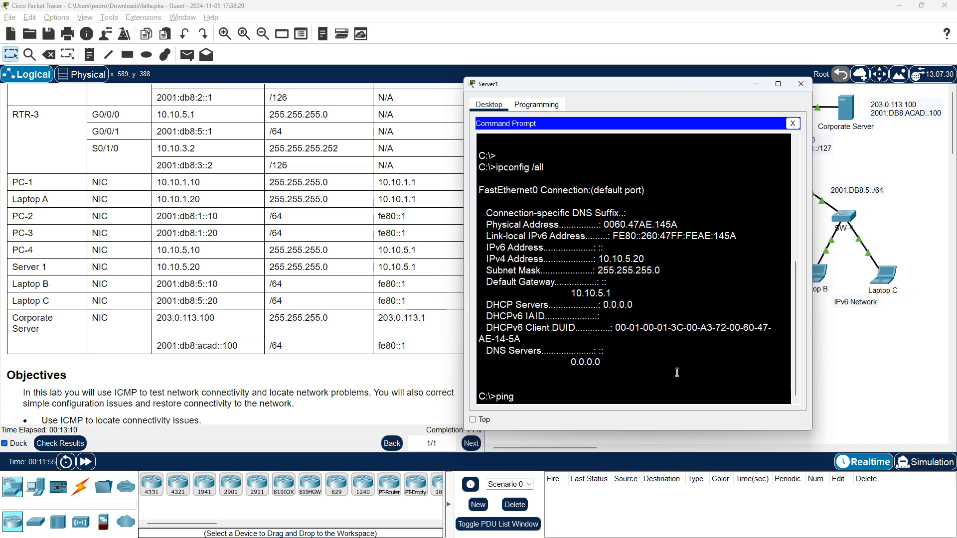
right_click(677, 372)
click(681, 389)
key(Return)
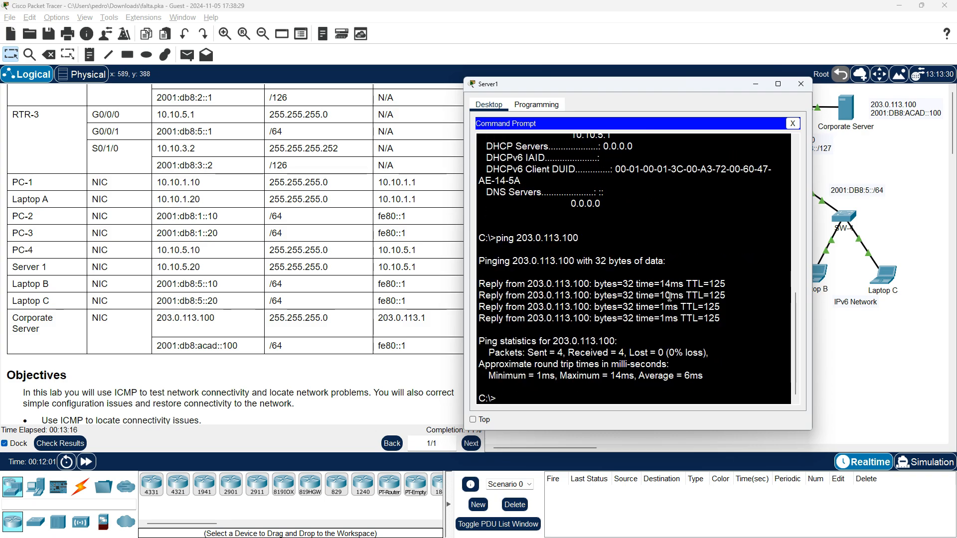
drag(618, 90, 457, 186)
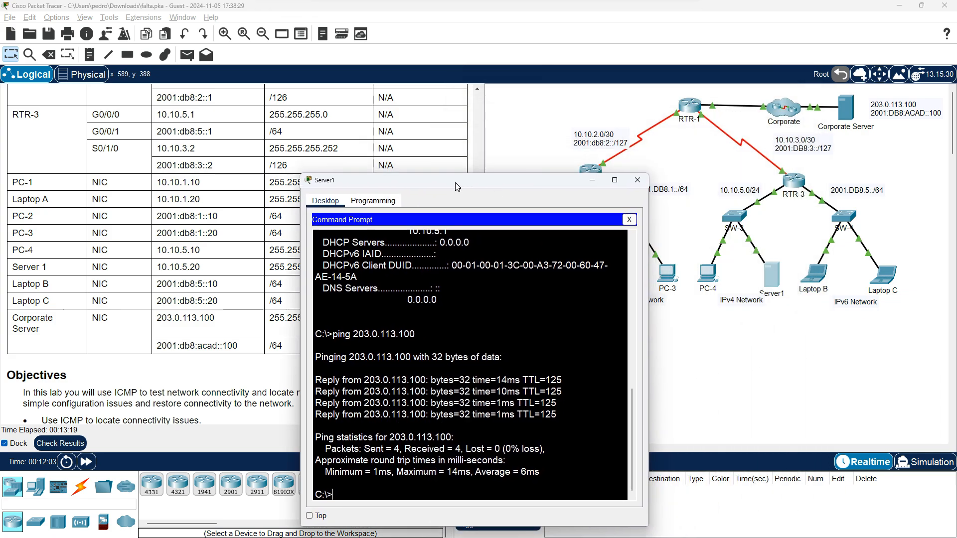
click(638, 183)
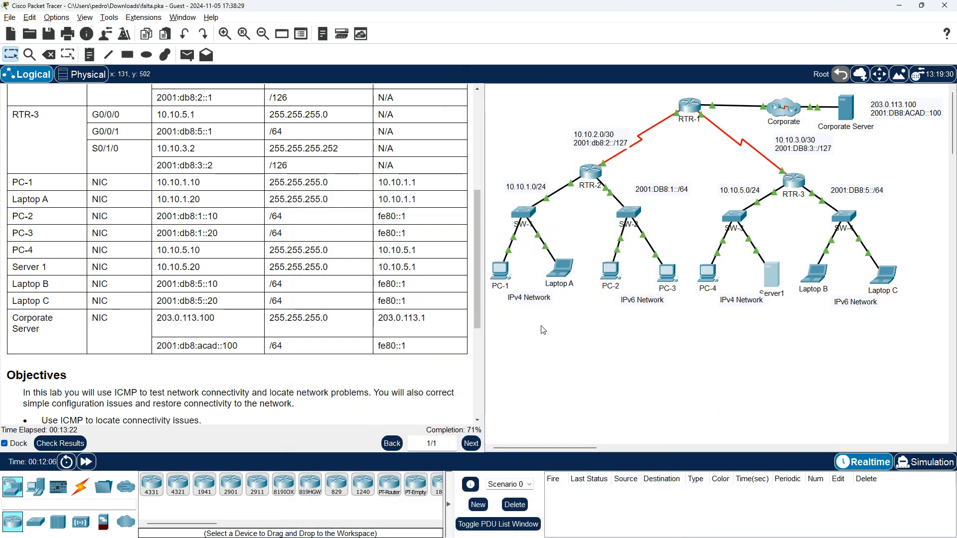
Open PC-2's Command Prompt and run ipv6config /all to list its IPv6 settings
drag(481, 305, 477, 245)
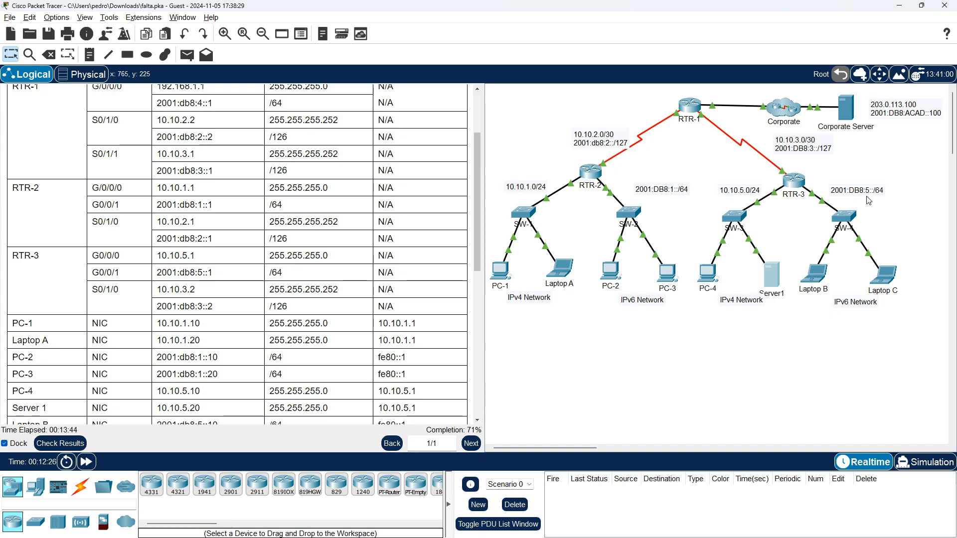
click(617, 275)
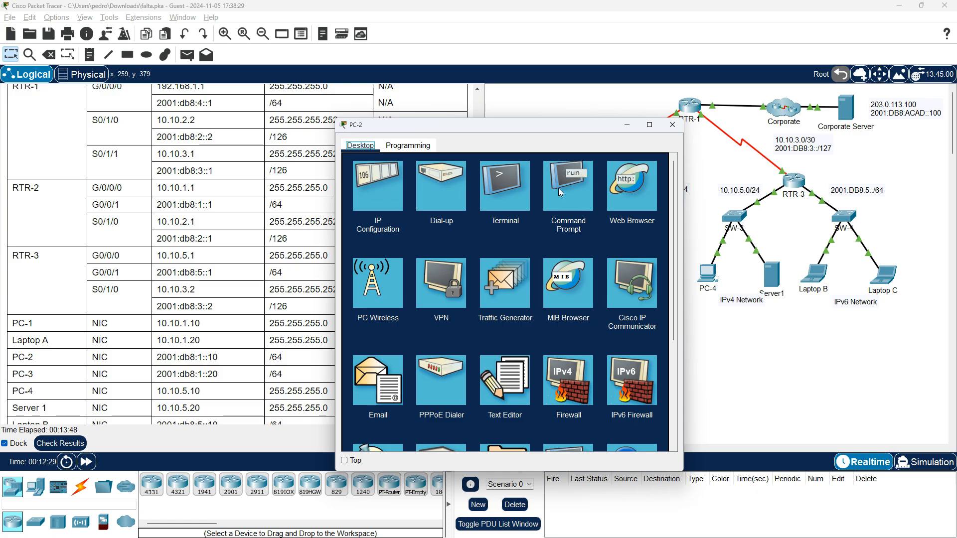
click(572, 194)
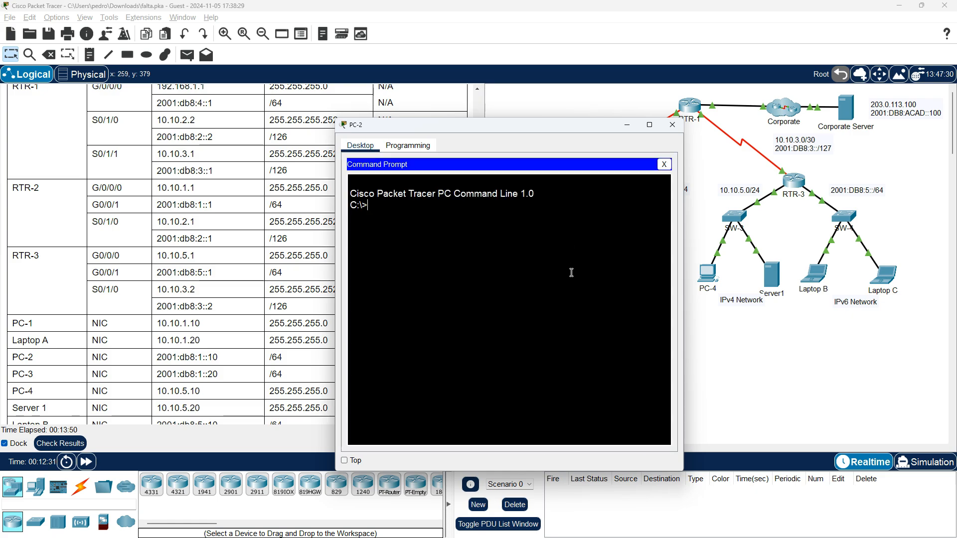
text(ipv6config /all)
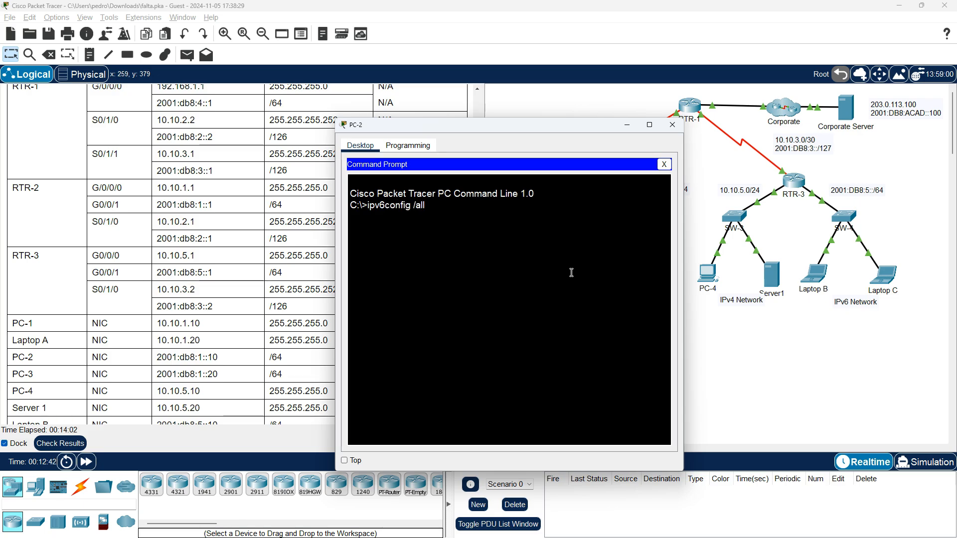
key(Return)
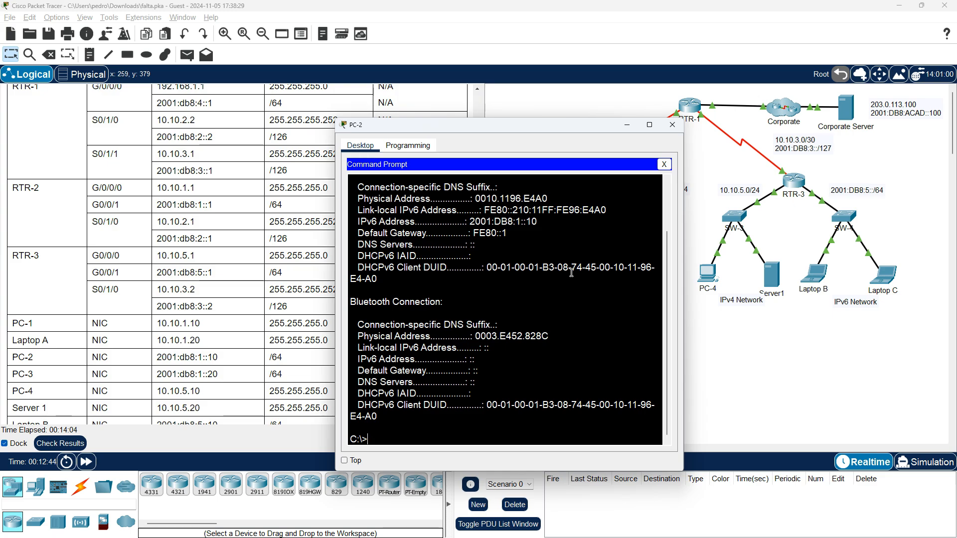
Compare PC-2's IPv6 address and default gateway with its row in the addressing table, and close PC-2's window
scroll(568, 277, up, 3)
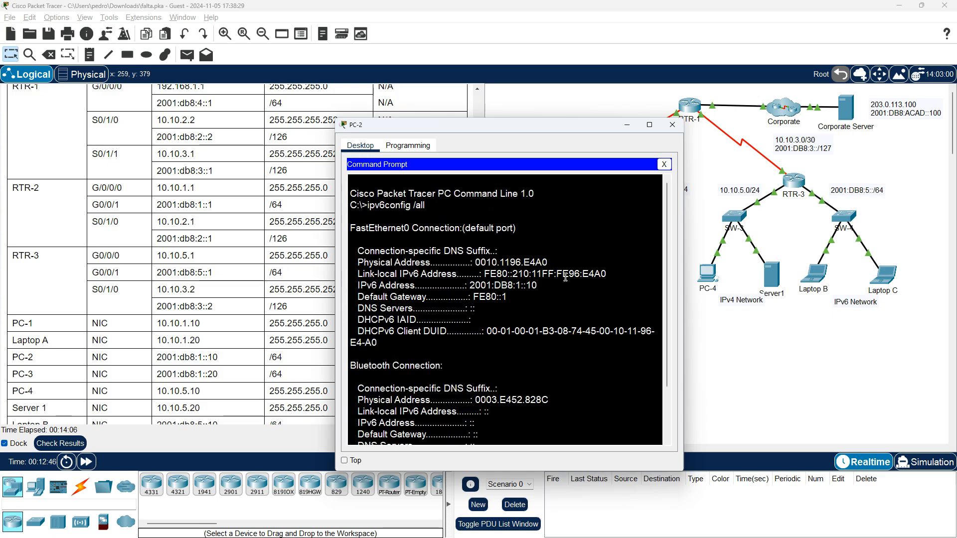
drag(565, 125, 725, 85)
scroll(424, 300, up, 3)
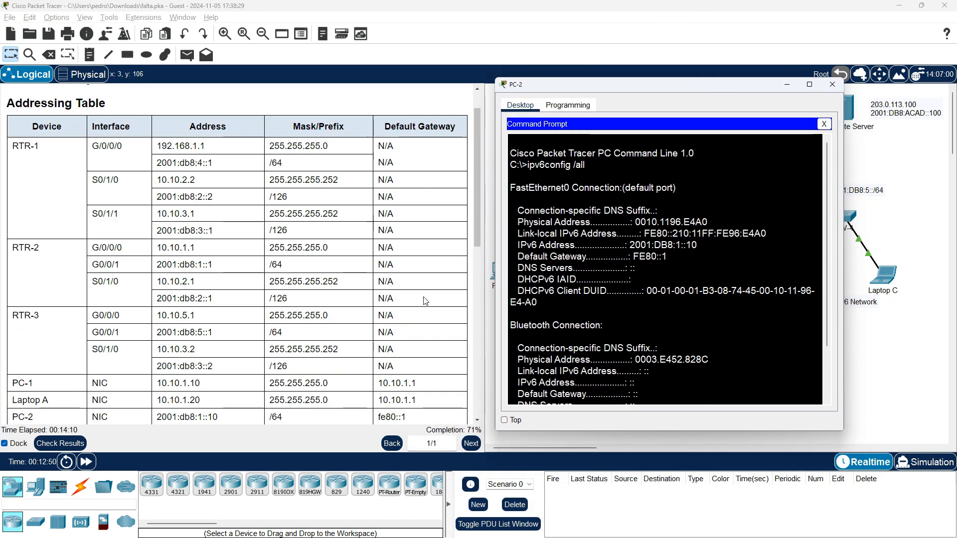
scroll(392, 296, down, 3)
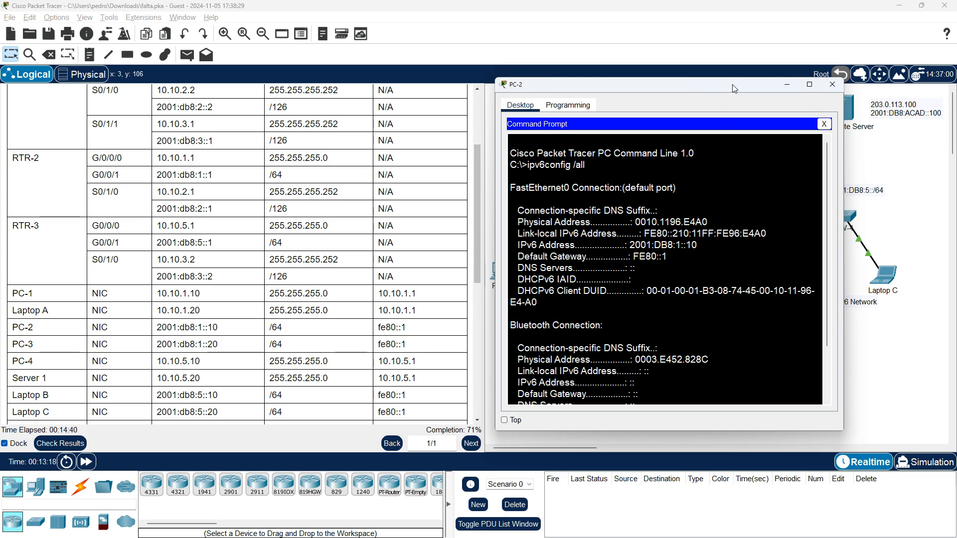
drag(734, 88, 452, 99)
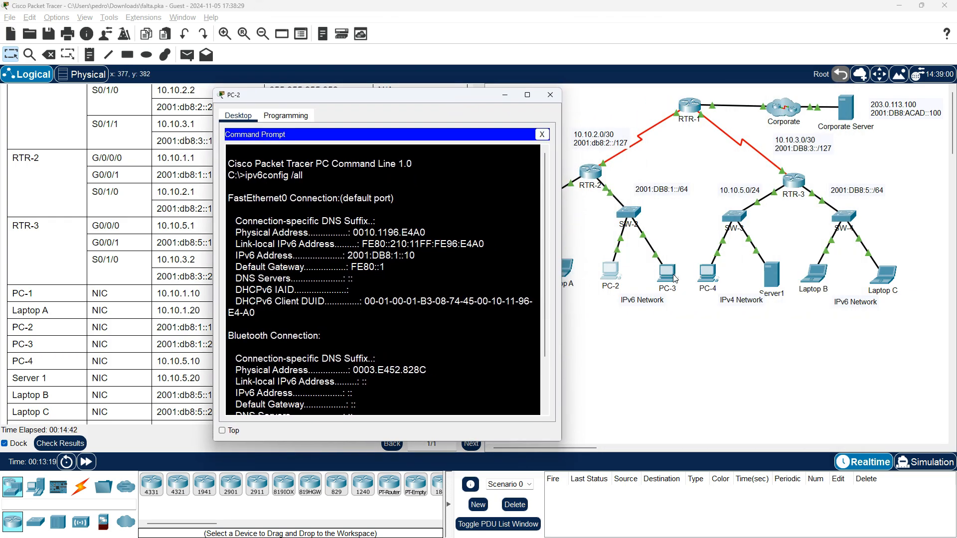
click(550, 95)
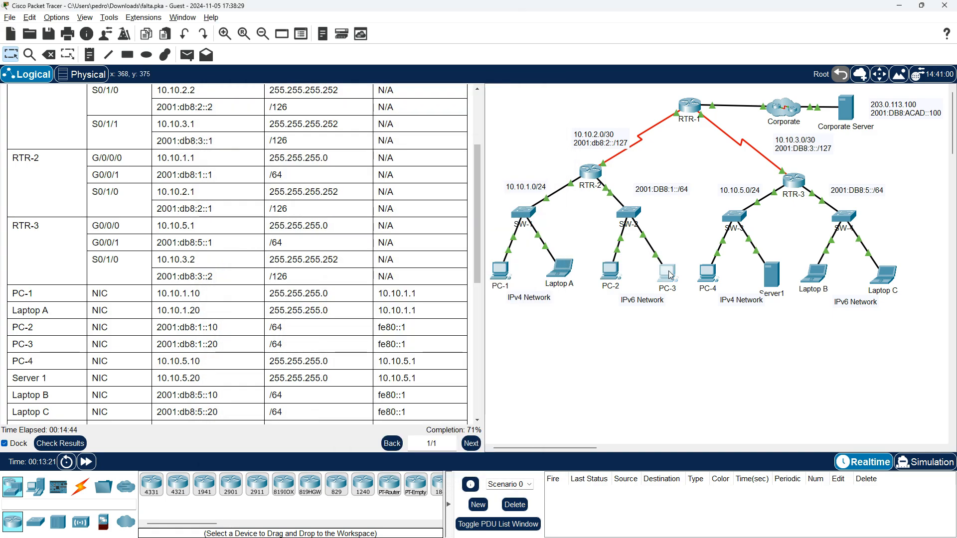
Run ipv6config /all in PC-3's Command Prompt and place the window beside the addressing table to compare its IPv6 settings
click(670, 272)
click(575, 193)
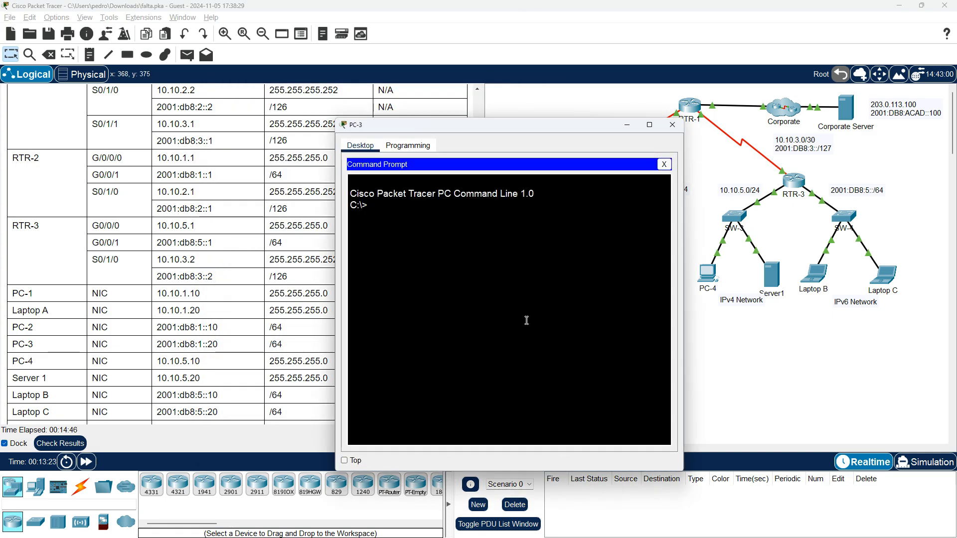
text(ipv6)
text(v)
text(onfig /all)
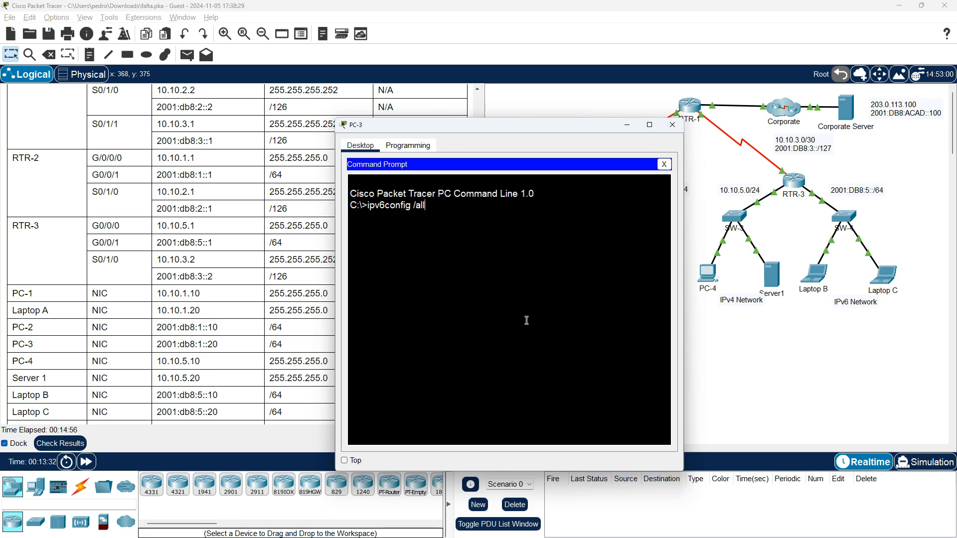
key(Return)
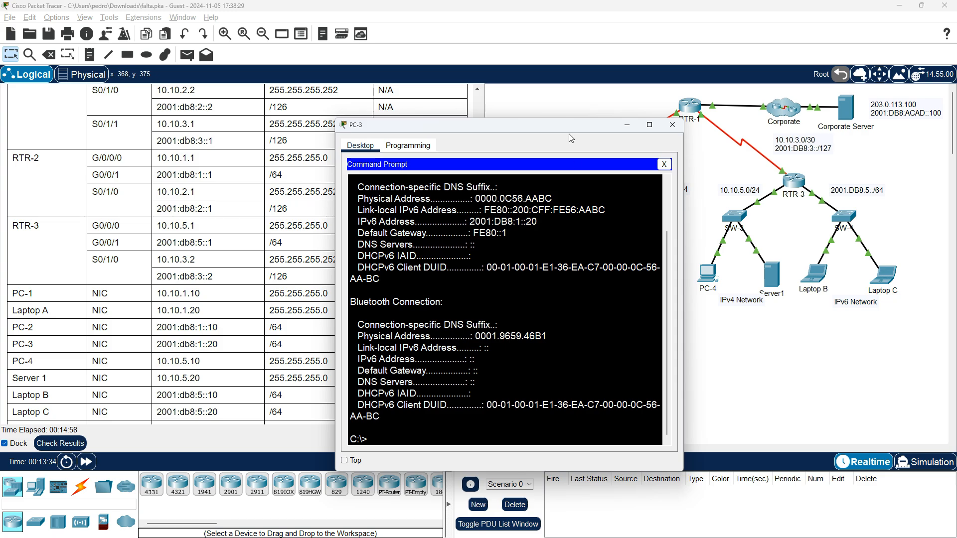
drag(567, 132, 715, 97)
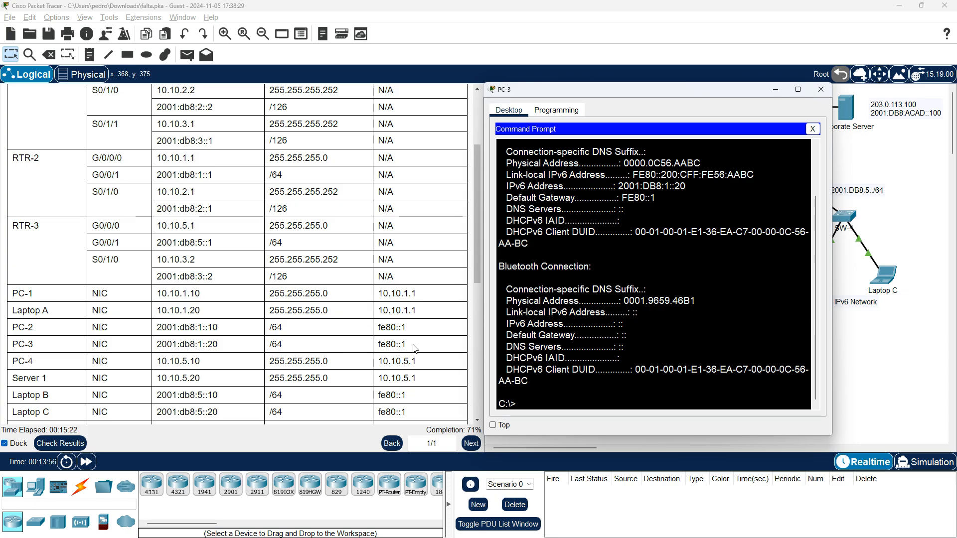
Bring PC-2's window back up and place it side by side with PC-3's Command Prompt
drag(727, 92, 718, 301)
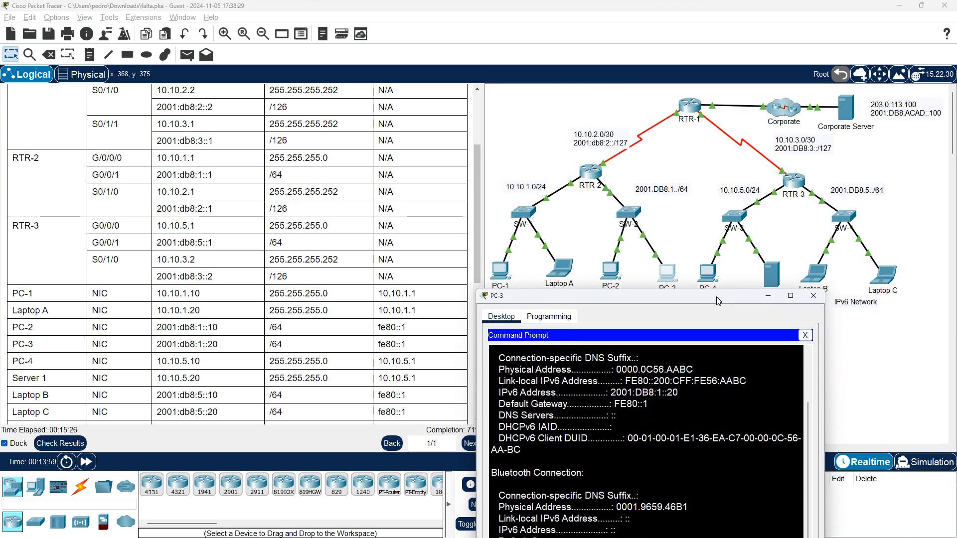
click(604, 267)
key(alt+Tab)
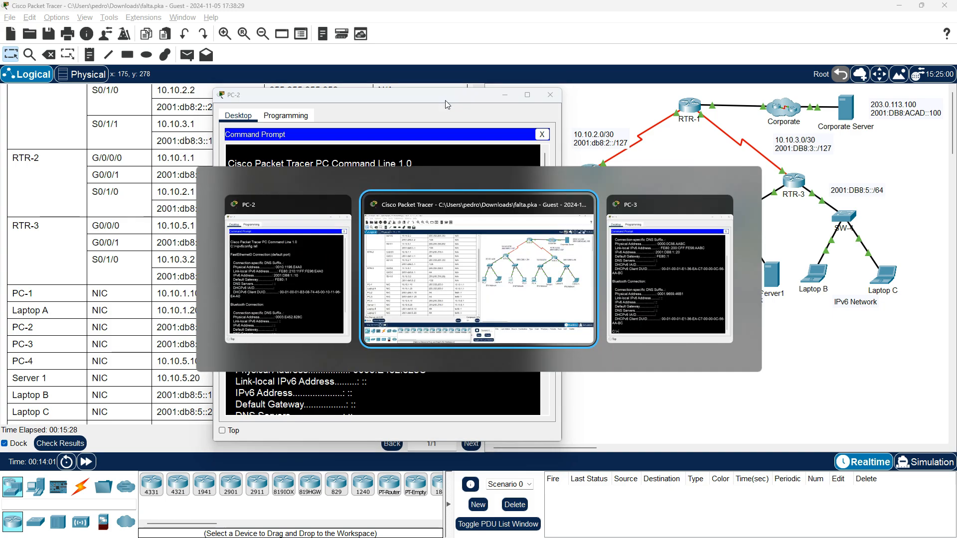
key(alt+Tab)
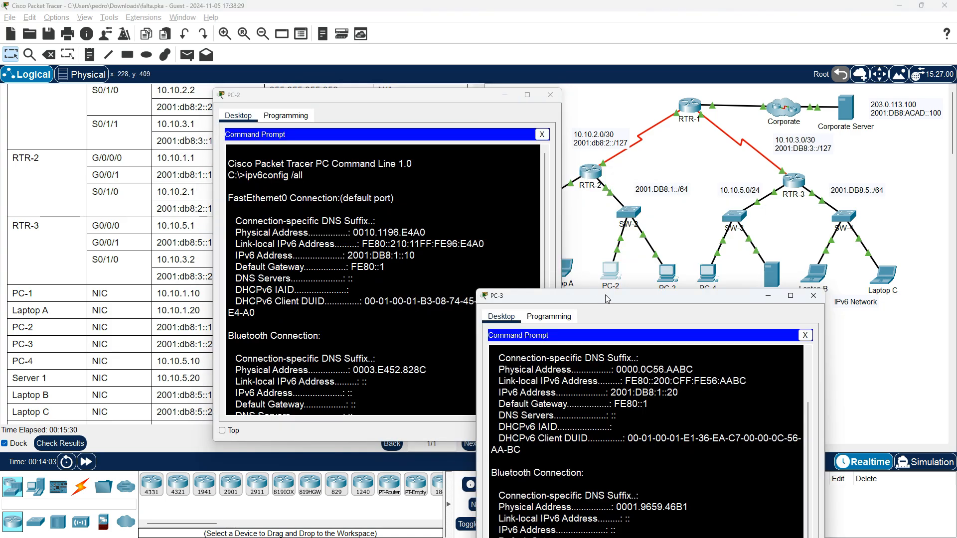
drag(607, 299, 699, 106)
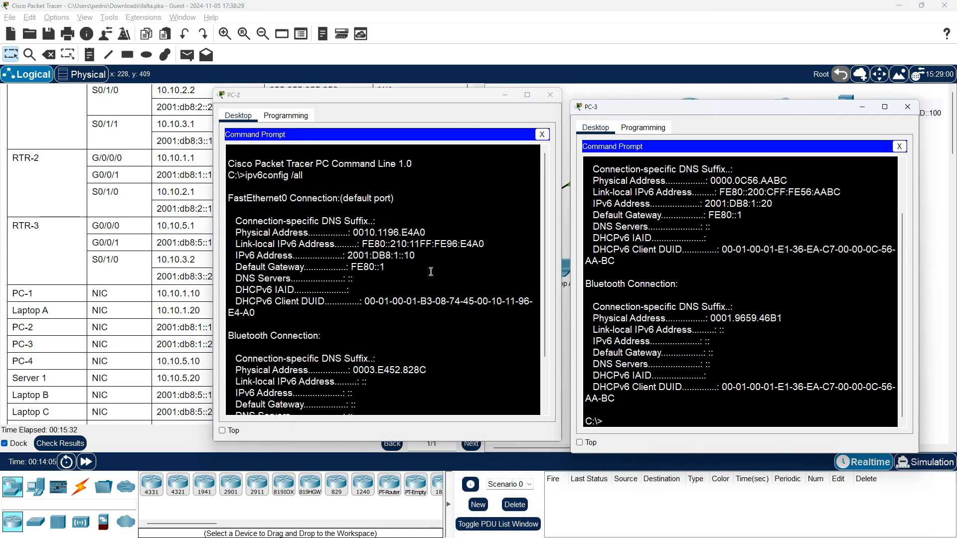
Ping PC-3 from PC-2's Command Prompt, using the address 2001:DB8:1::20 copied from PC-3's IPv6 configuration output
scroll(431, 271, down, 3)
click(442, 385)
key(Return)
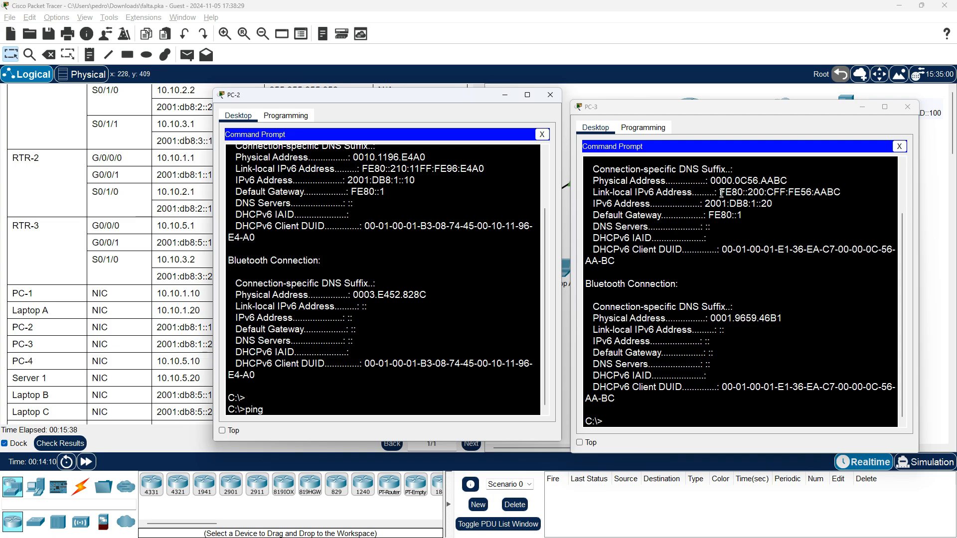
drag(705, 203, 774, 203)
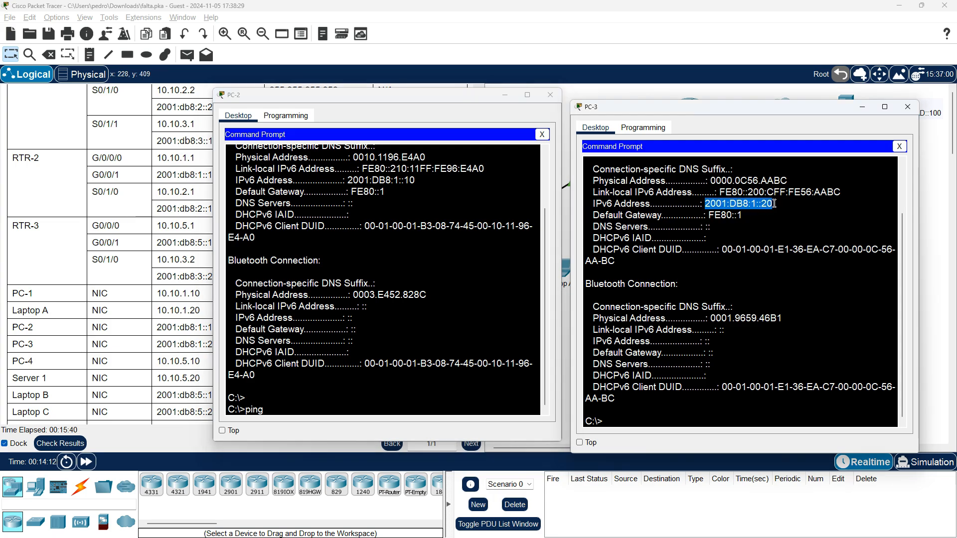
right_click(771, 204)
click(778, 211)
right_click(474, 399)
click(496, 409)
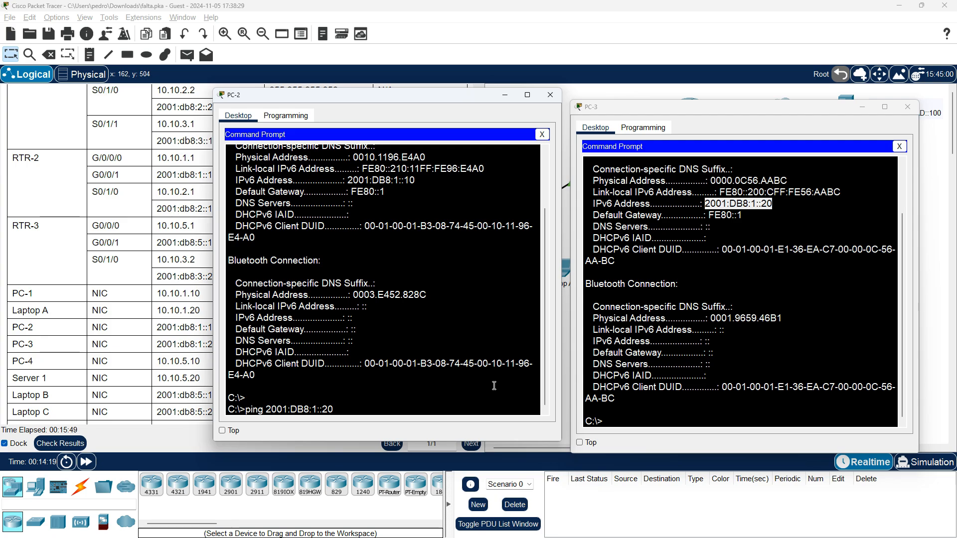
key(Return)
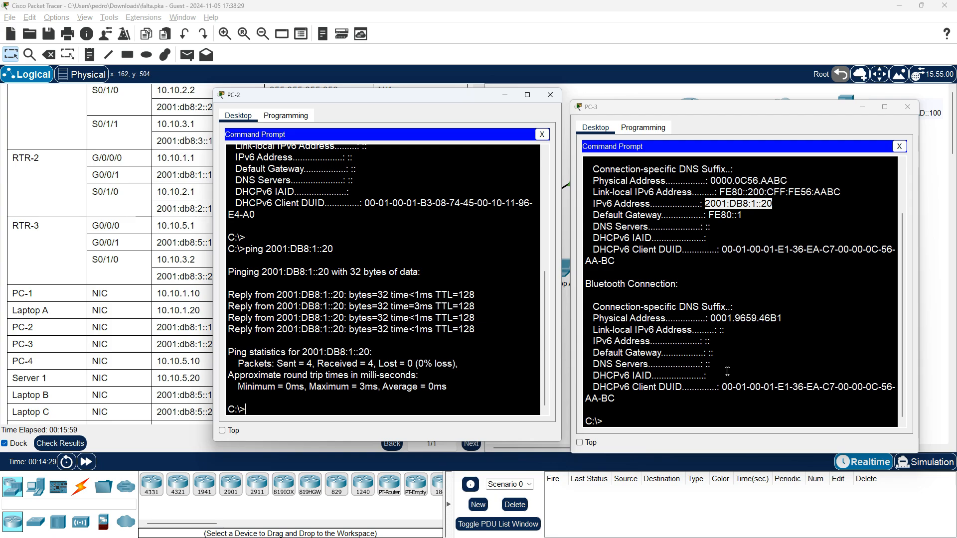
Close the windows of PC-3 and PC-2 and open Laptop B's desktop
click(908, 108)
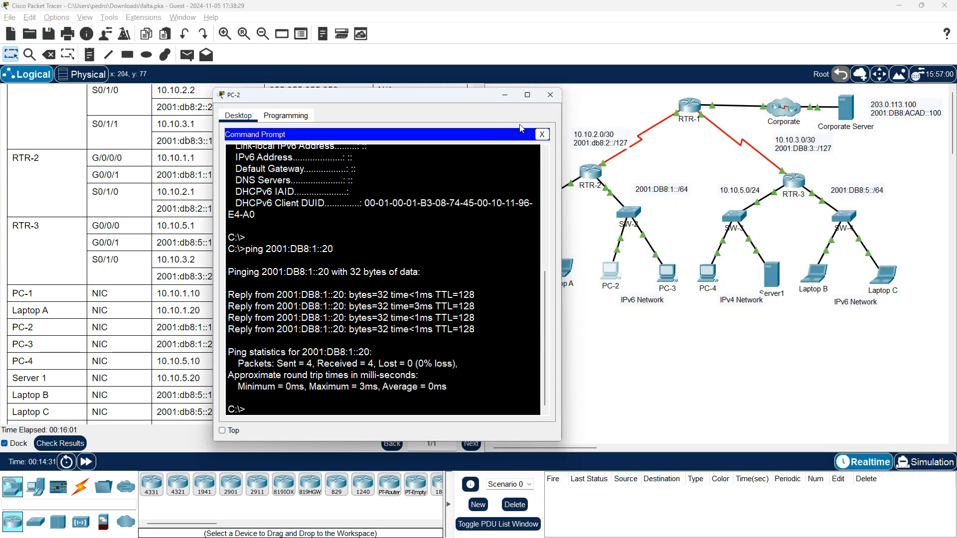
click(506, 98)
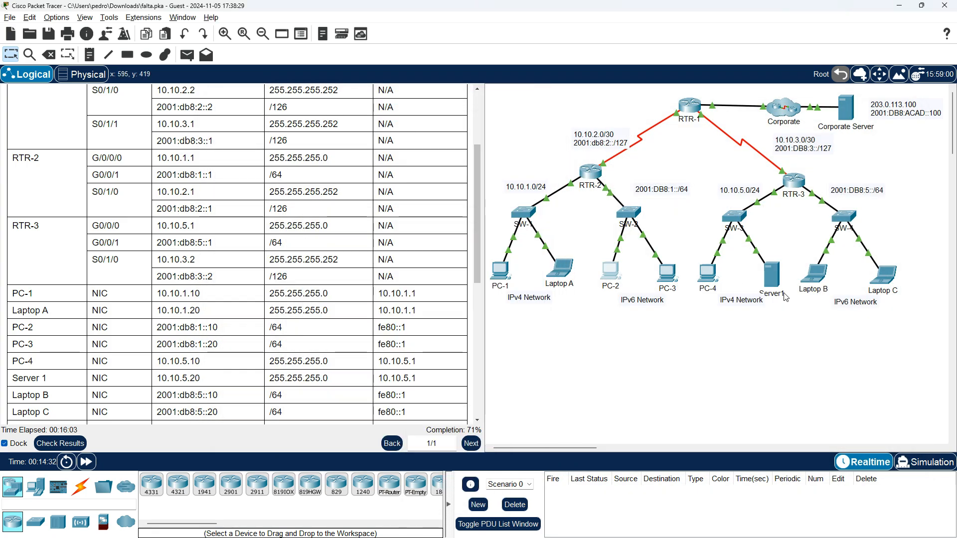
click(816, 276)
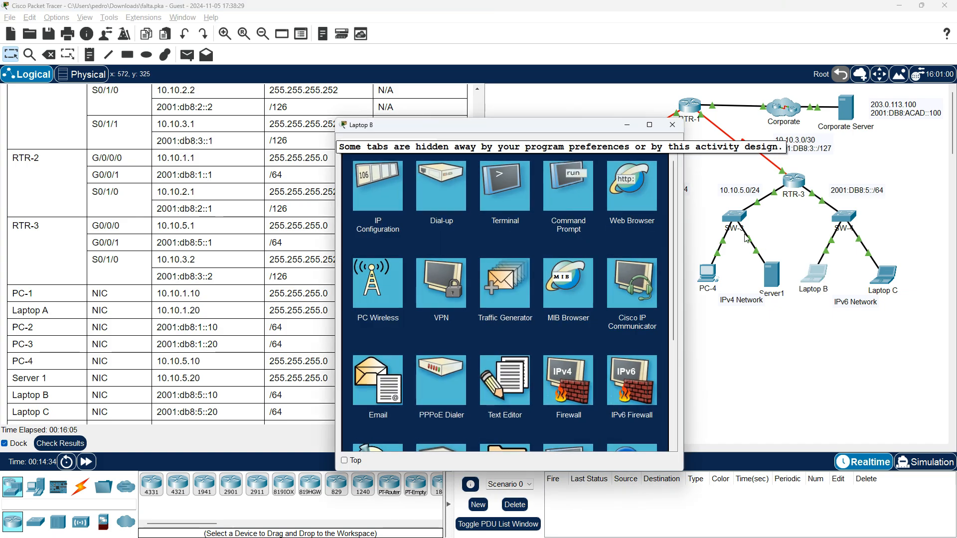
key(alt+Tab)
key(Tab)
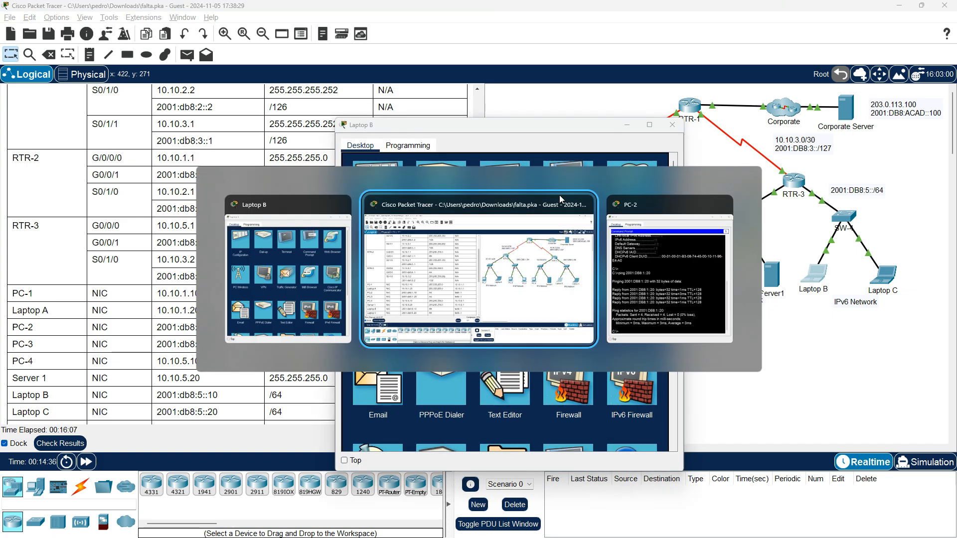
click(555, 95)
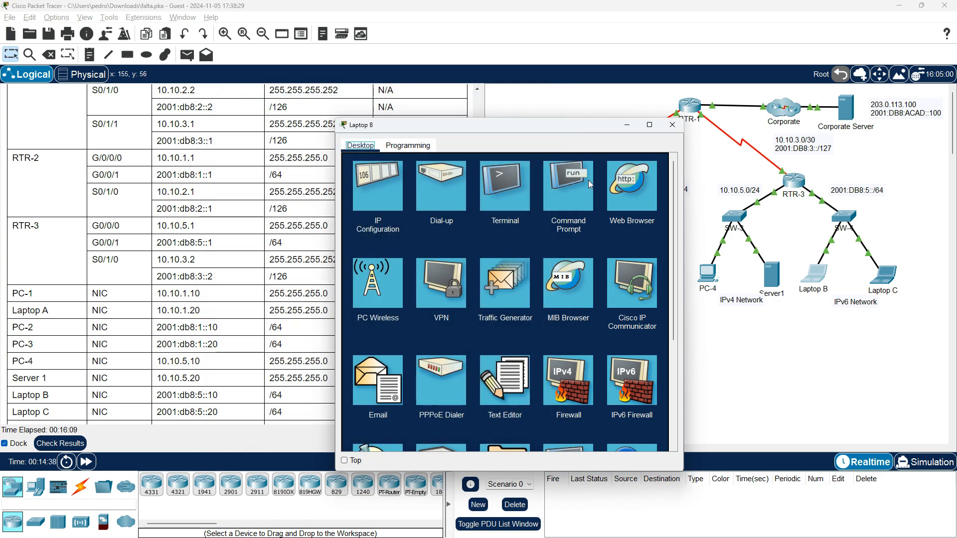
Run ipv6config /all in Laptop B's Command Prompt
click(577, 206)
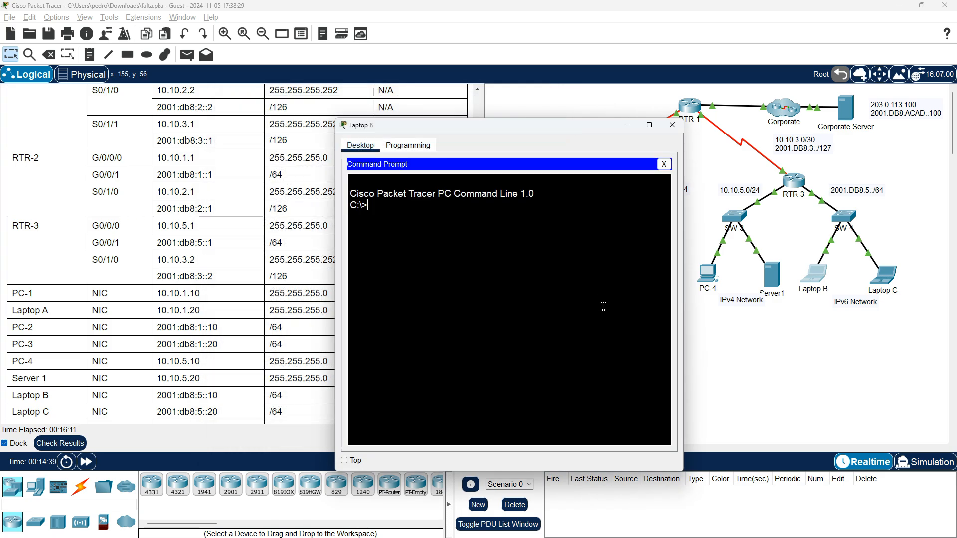
text(pi)
text(ipv6)
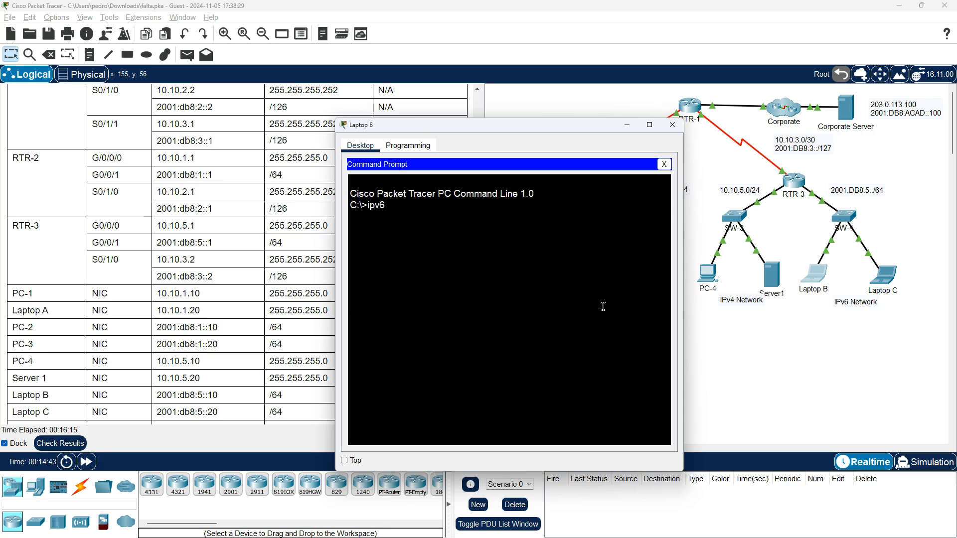
text(cofnn)
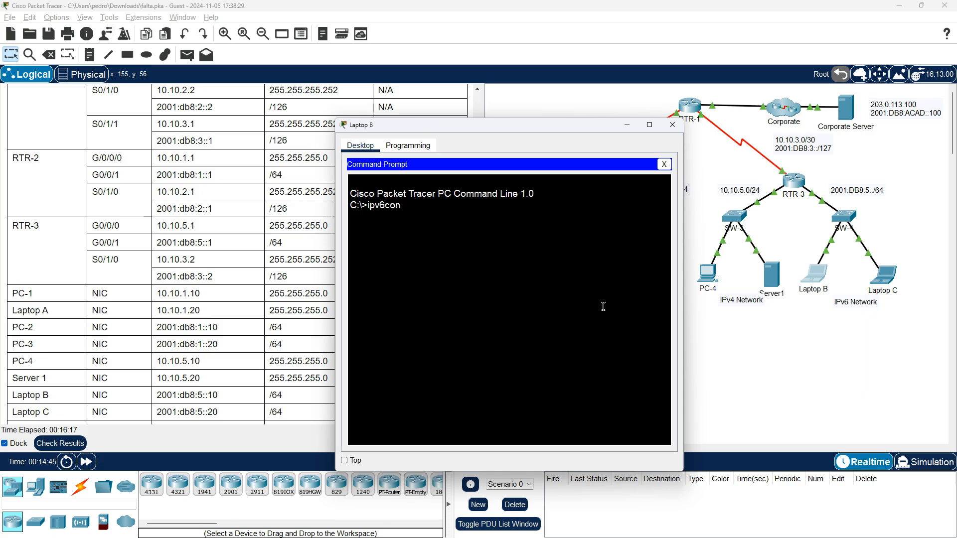
text(foig /all)
key(Return)
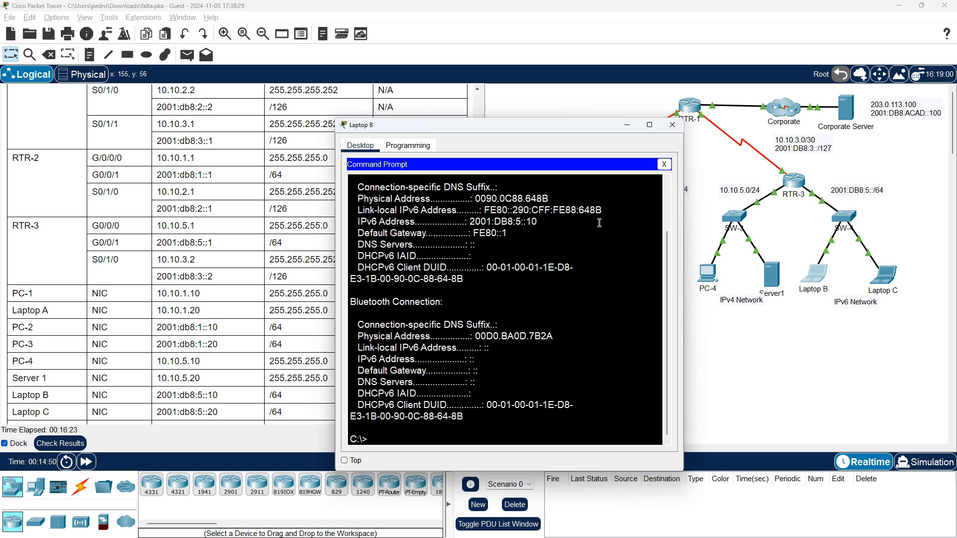
Compare Laptop B's IPv6 address and default gateway with its row in the addressing table, and minimize Laptop B's window
drag(526, 133, 666, 99)
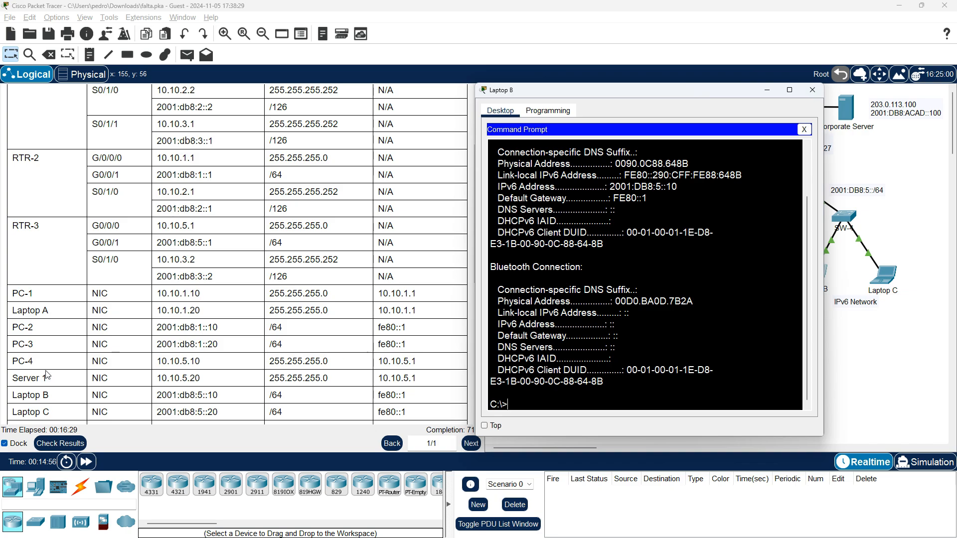
scroll(100, 374, down, 1)
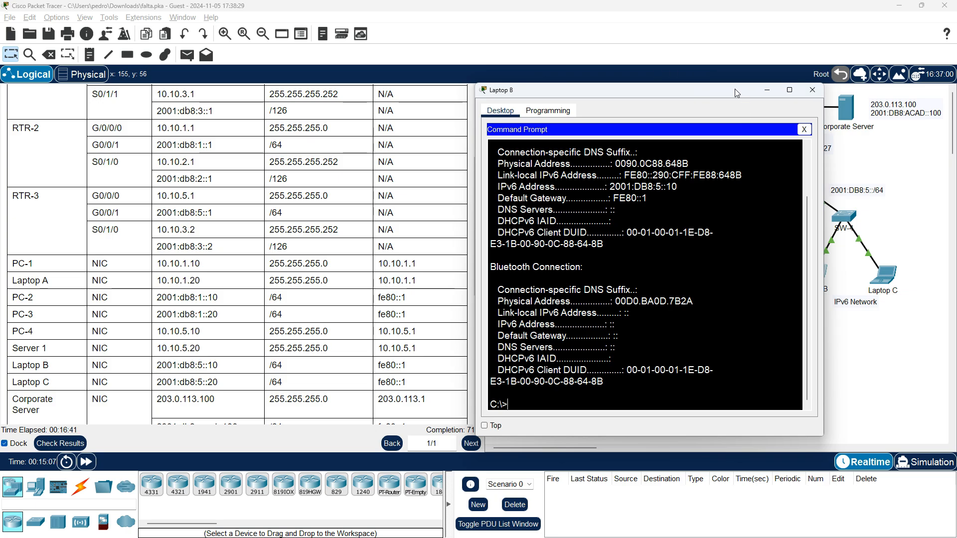
drag(735, 90, 725, 113)
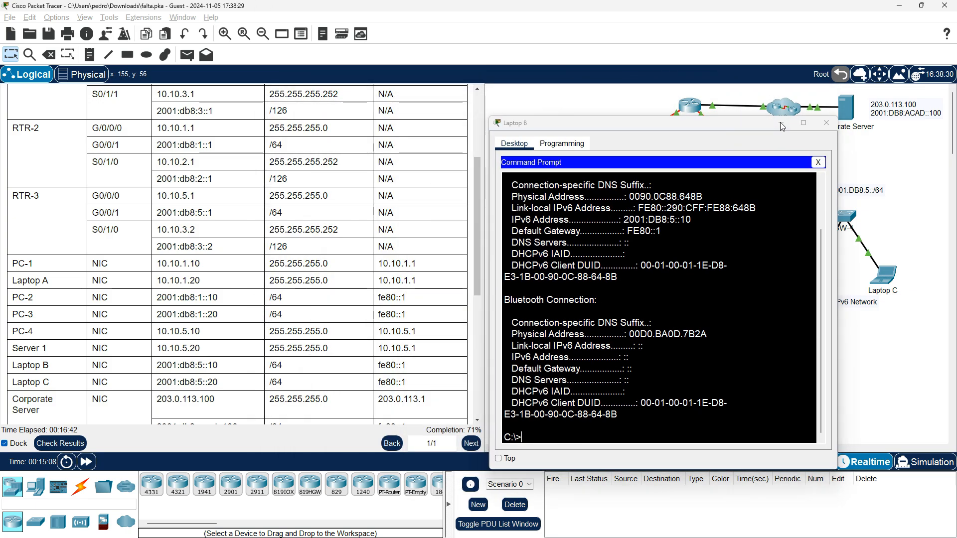
click(810, 107)
Run ipv6config /all in Laptop C's Command Prompt and compare its IPv6 settings with the addressing table
click(895, 282)
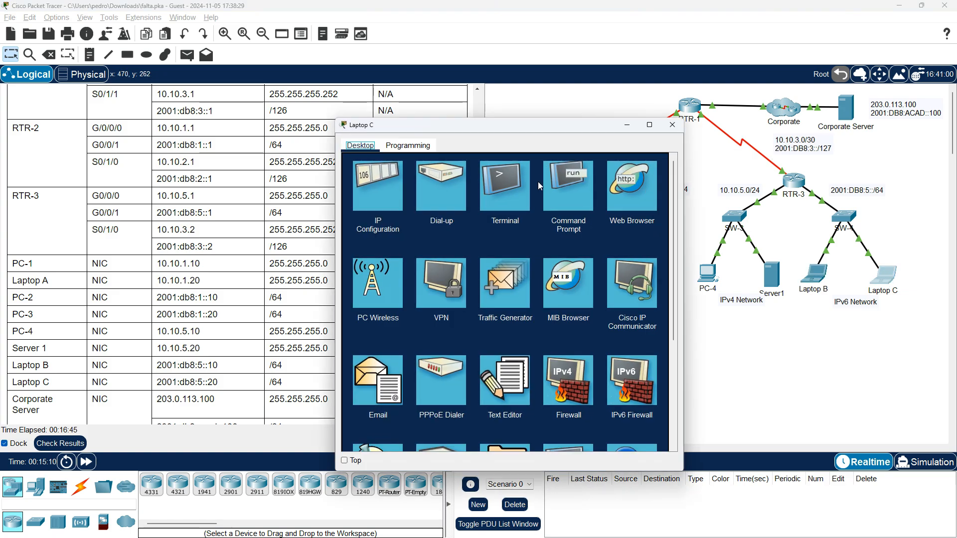
click(559, 182)
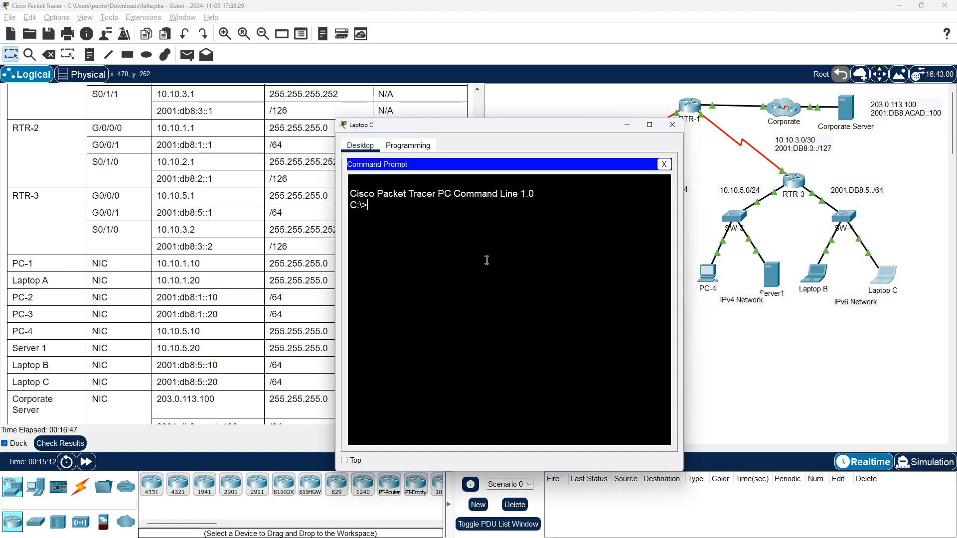
text(ipv)
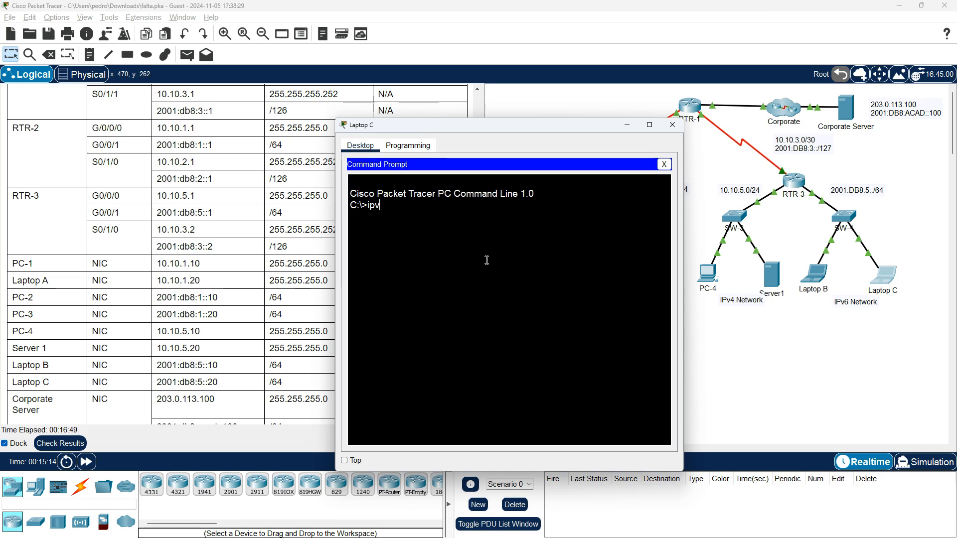
text(6config /all)
key(Return)
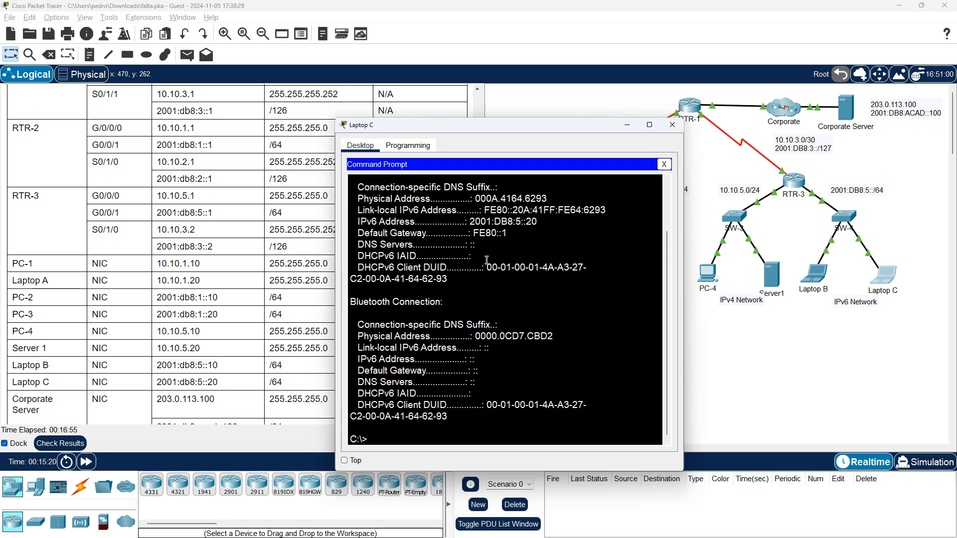
scroll(487, 259, up, 5)
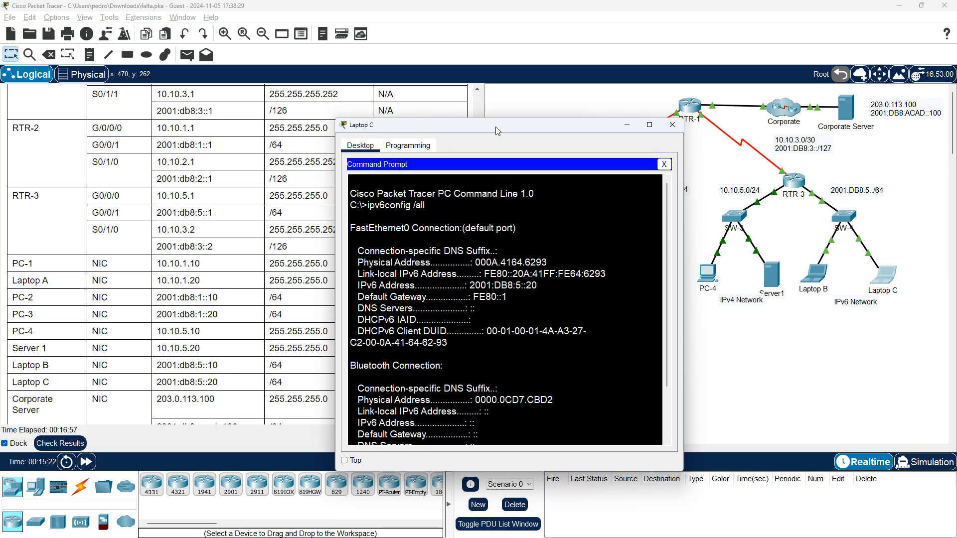
drag(498, 132, 649, 93)
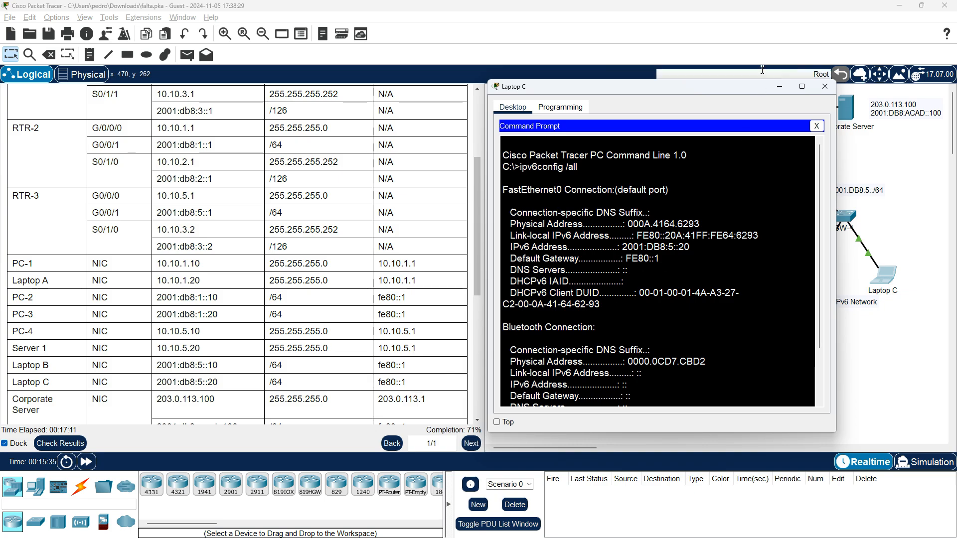
Restore Laptop B's window and place it side by side with Laptop C's Command Prompt
drag(750, 90, 775, 95)
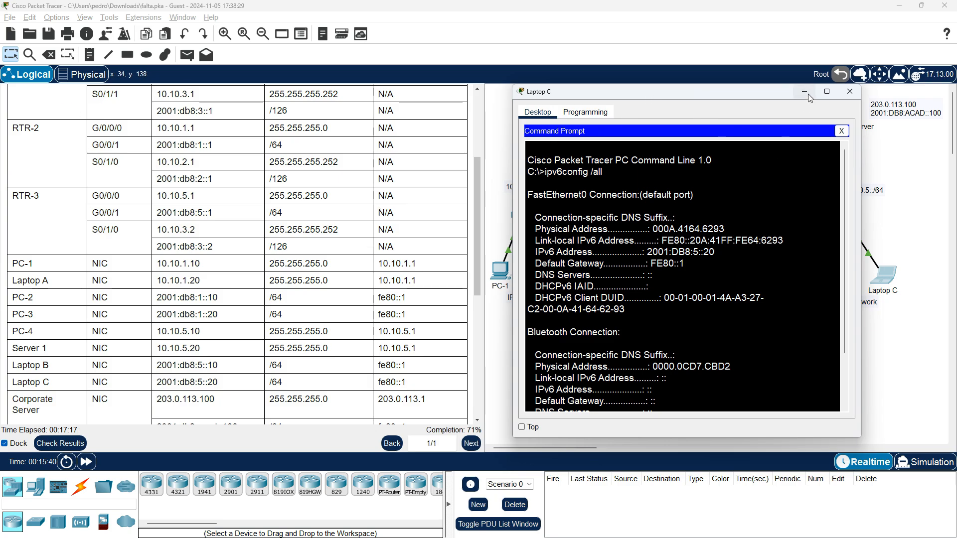
key(alt+Tab)
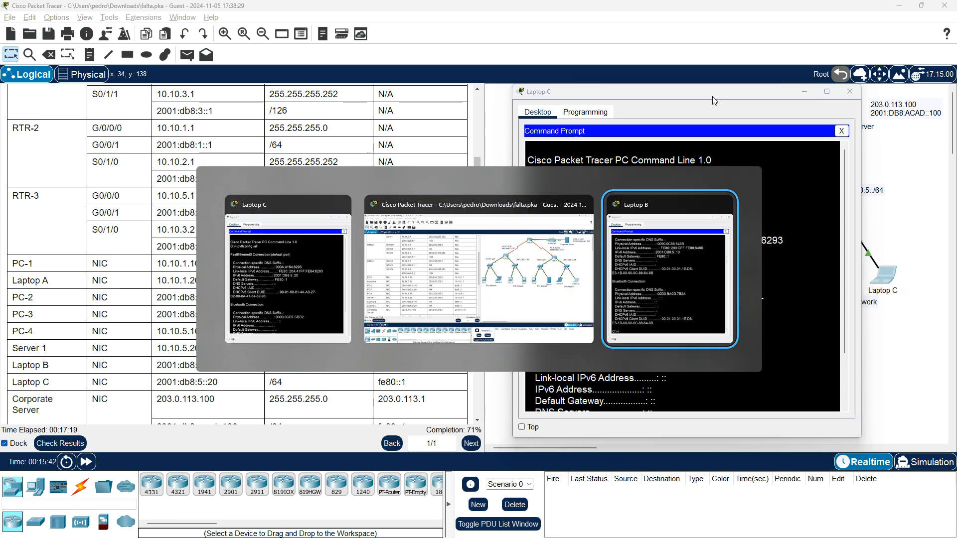
drag(605, 128, 249, 99)
Ping Laptop C at 2001:DB8:5::20 from Laptop B's Command Prompt, and minimize Laptop B's window
click(381, 389)
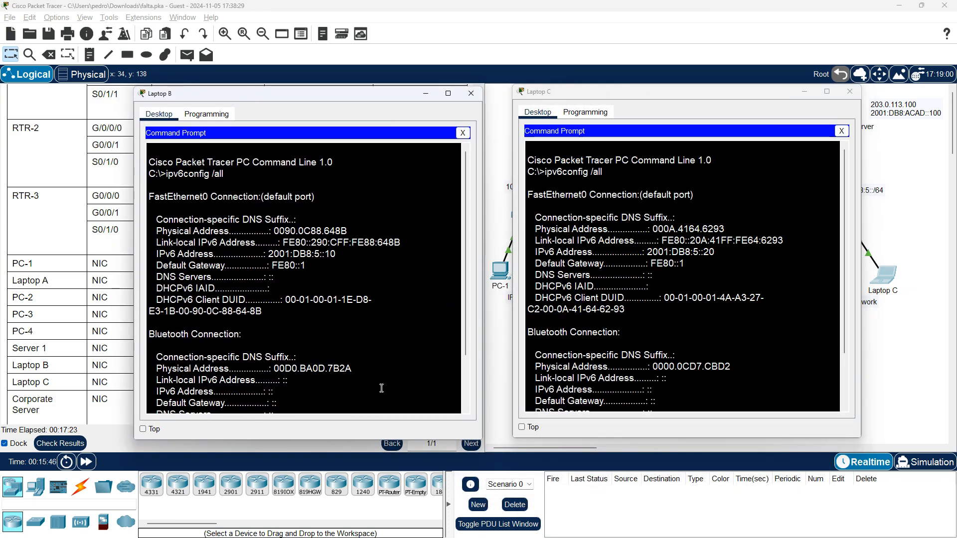
key(Up)
key(BackSpace)
key(BackSpace)
key(BackSpace)
key(BackSpace)
key(BackSpace)
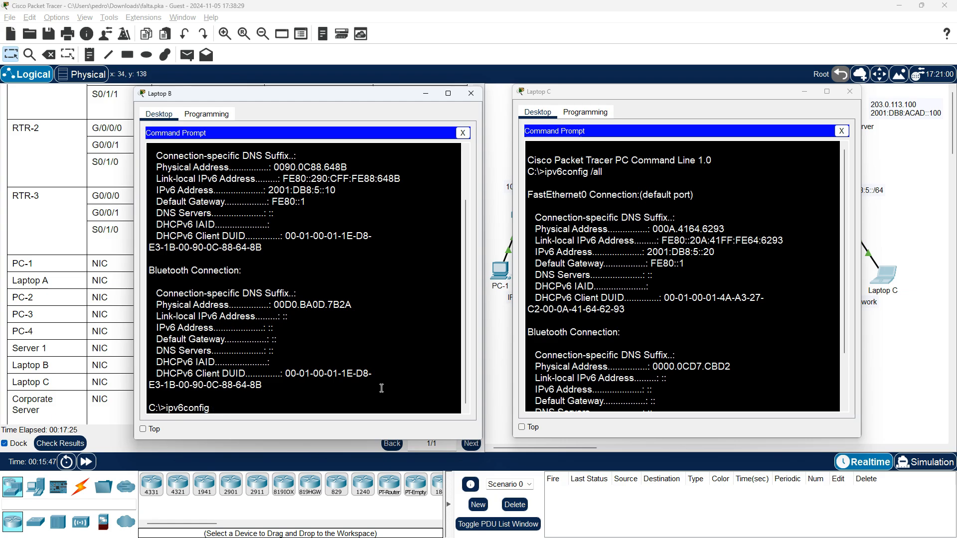
key(BackSpace)
key(BackSpace)
key(BackSpace)
key(BackSpace)
key(BackSpace)
key(BackSpace)
key(BackSpace)
key(BackSpace)
key(BackSpace)
key(BackSpace)
text(ping)
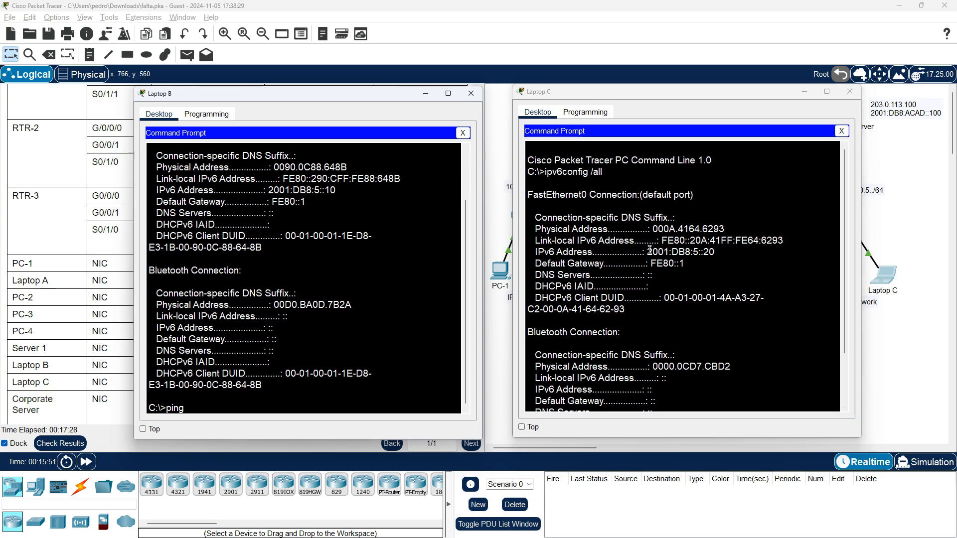
drag(650, 251, 716, 255)
right_click(716, 256)
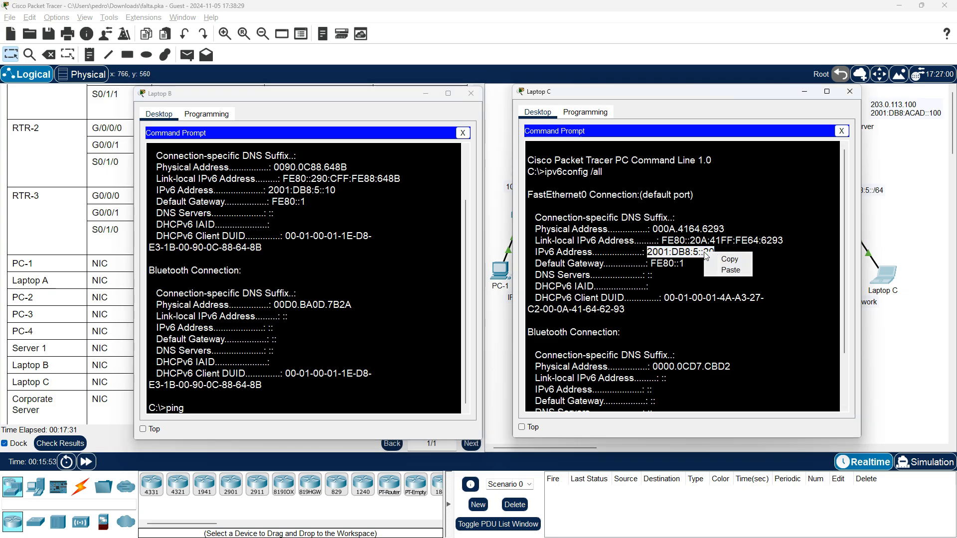
click(716, 258)
right_click(357, 405)
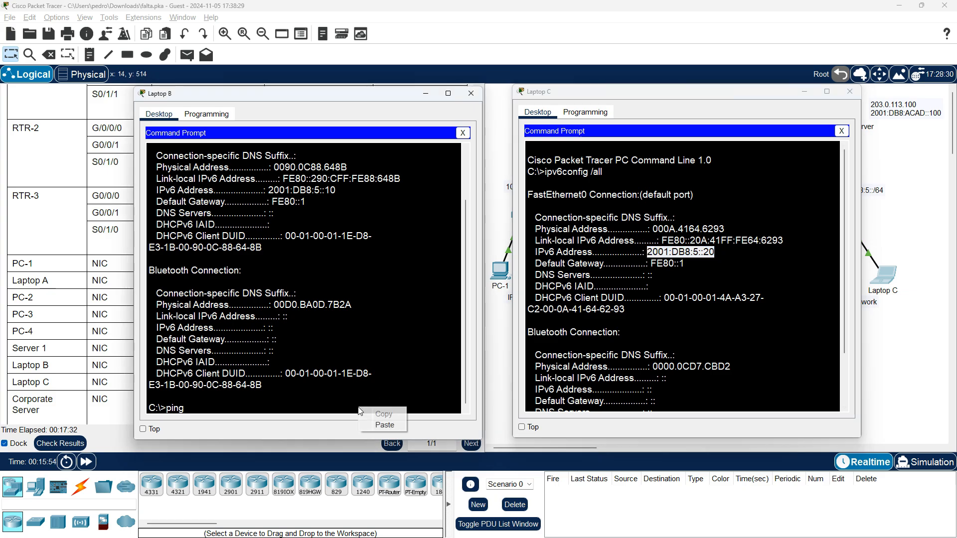
click(382, 427)
key(Return)
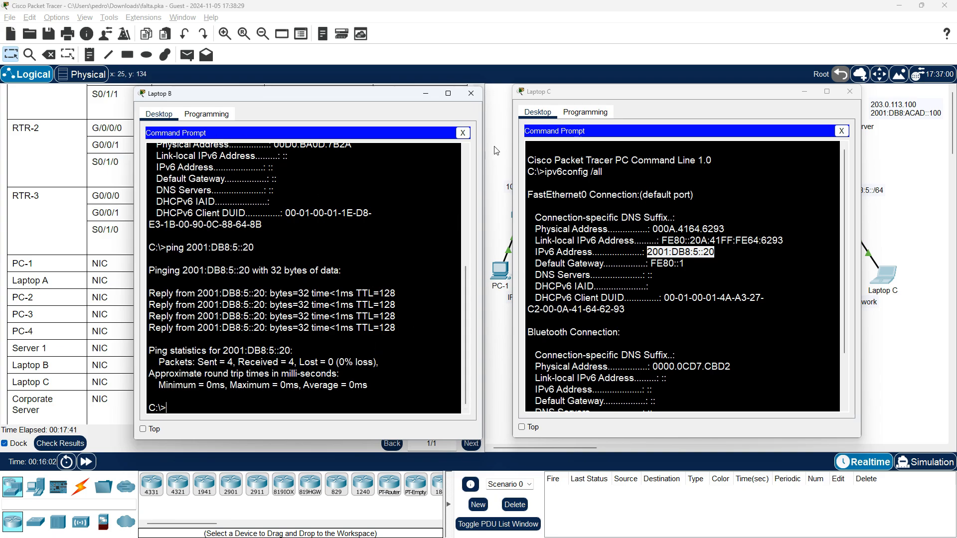
click(428, 96)
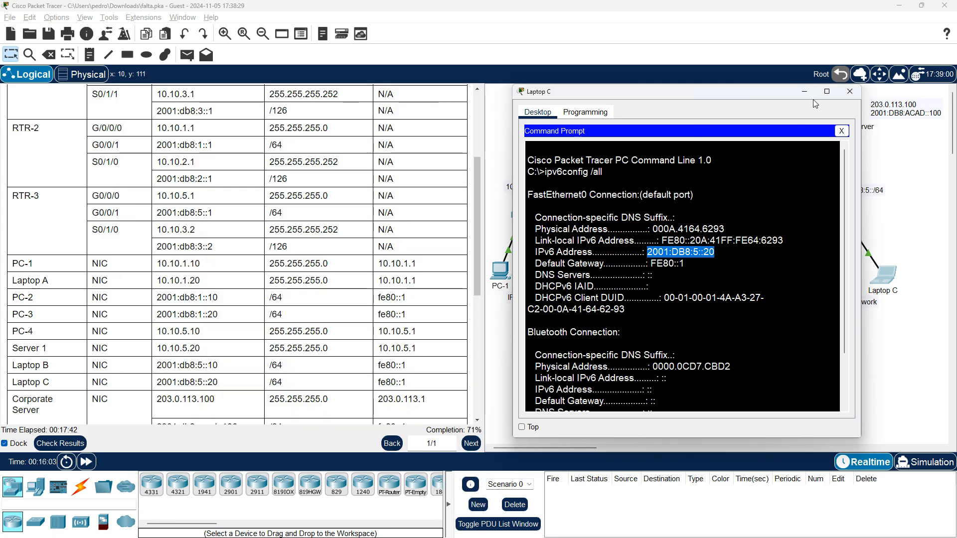
Close the Laptop C and Laptop B device windows
click(849, 95)
key(alt+Tab)
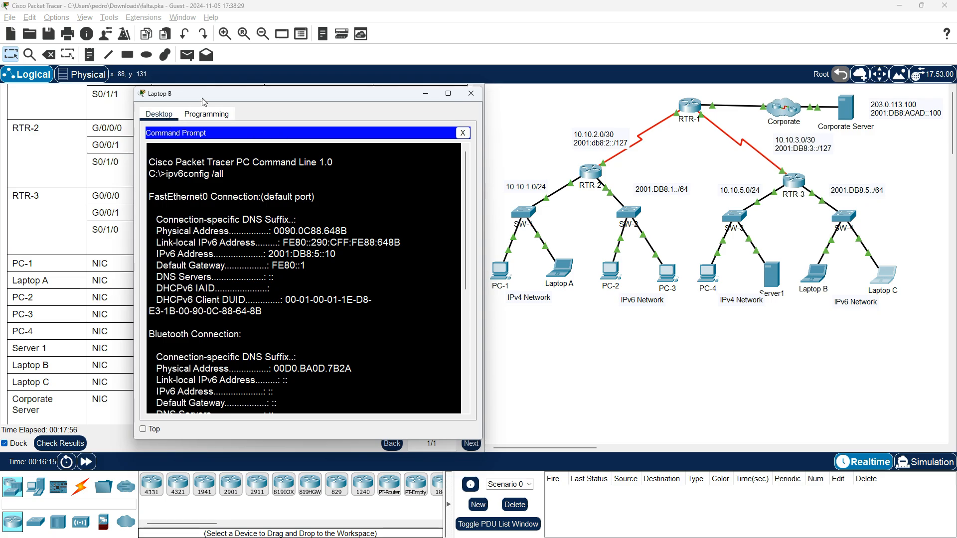
click(471, 93)
Open the PC-2 and Laptop B device windows and place them side by side
click(612, 271)
key(alt+Tab)
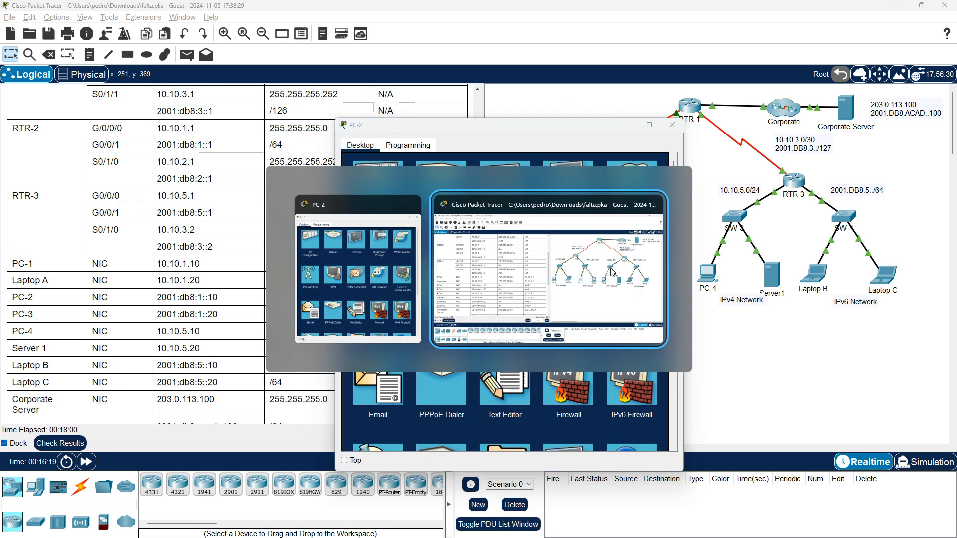
key(alt+Tab)
click(815, 275)
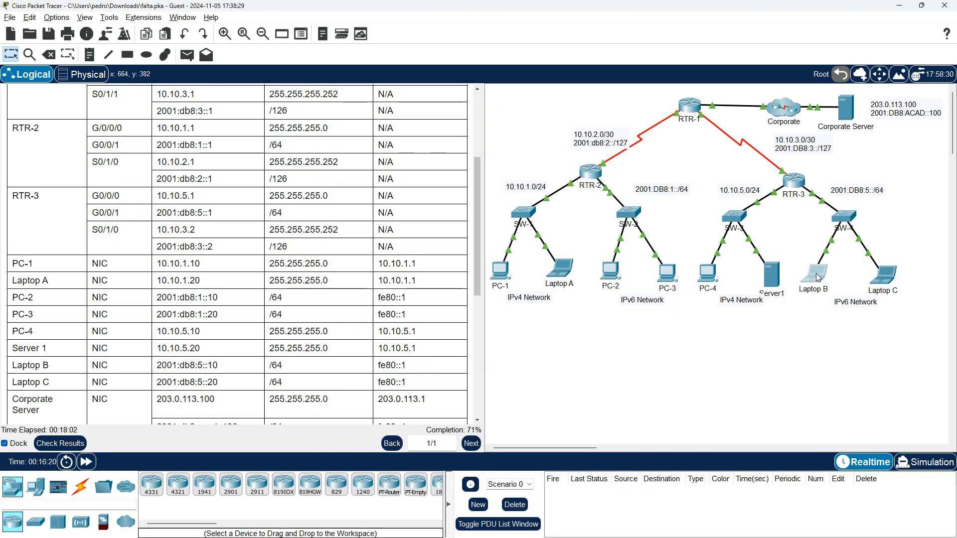
key(alt+Tab)
key(alt+Tab)
key(alt+Tab)
key(alt+Tab)
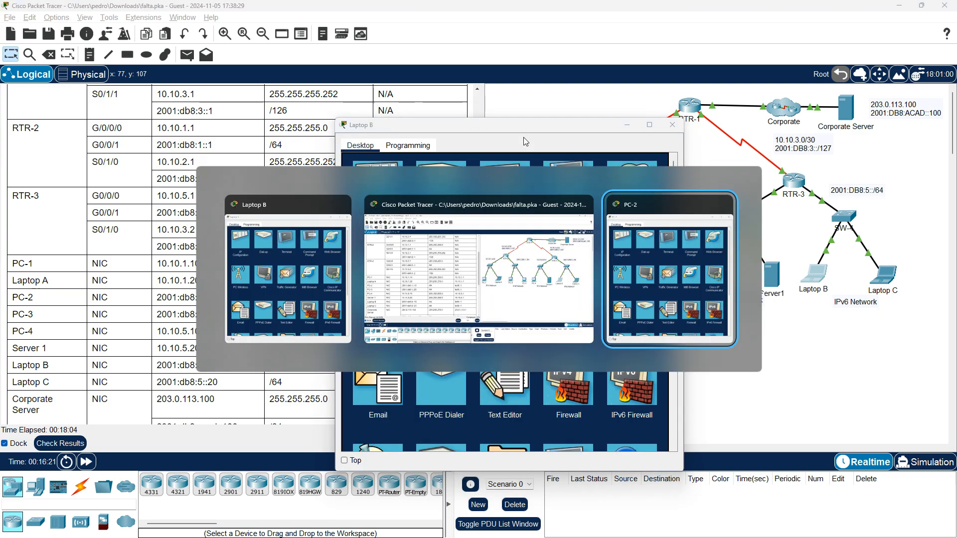
drag(491, 134, 261, 126)
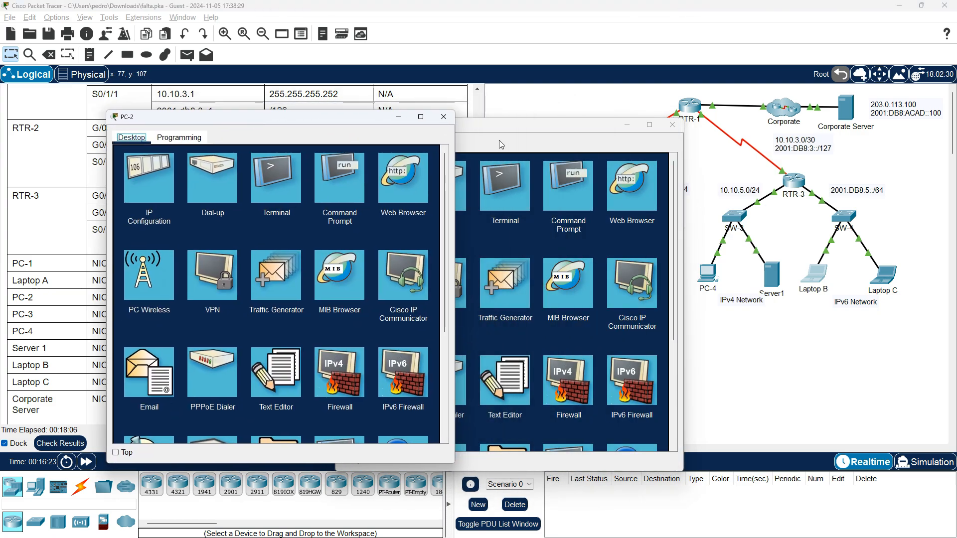
click(543, 130)
drag(544, 130, 685, 128)
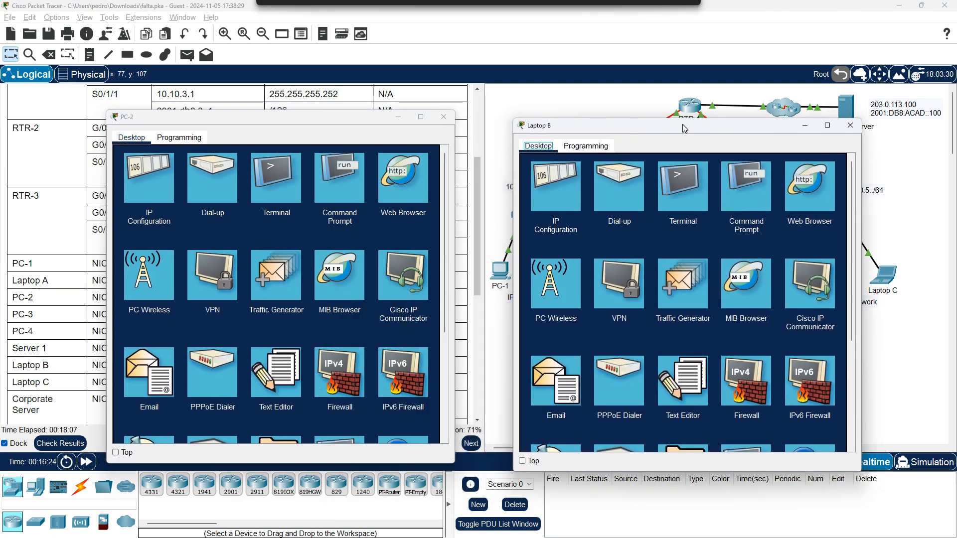
Open the Command Prompt on both PC-2 and Laptop B
click(339, 191)
click(746, 199)
scroll(346, 295, down, 7)
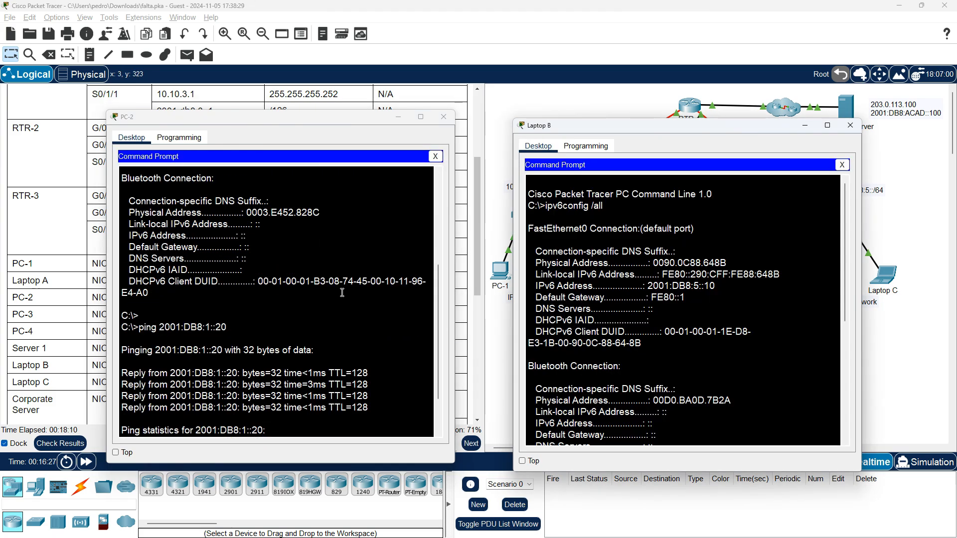
Ping Laptop B from PC-2's Command Prompt, using the address 2001:DB8:5::10 copied from Laptop B's IPv6 configuration
click(373, 434)
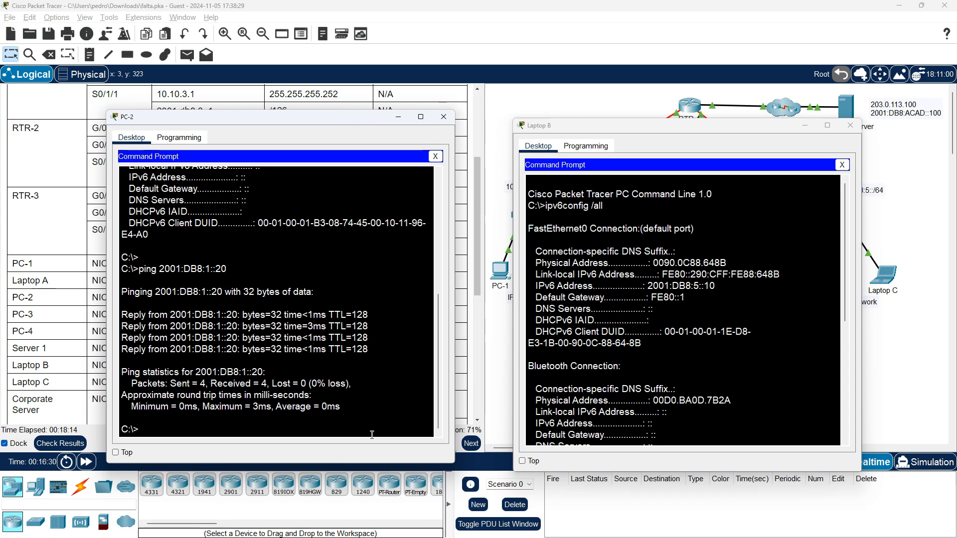
text(ping)
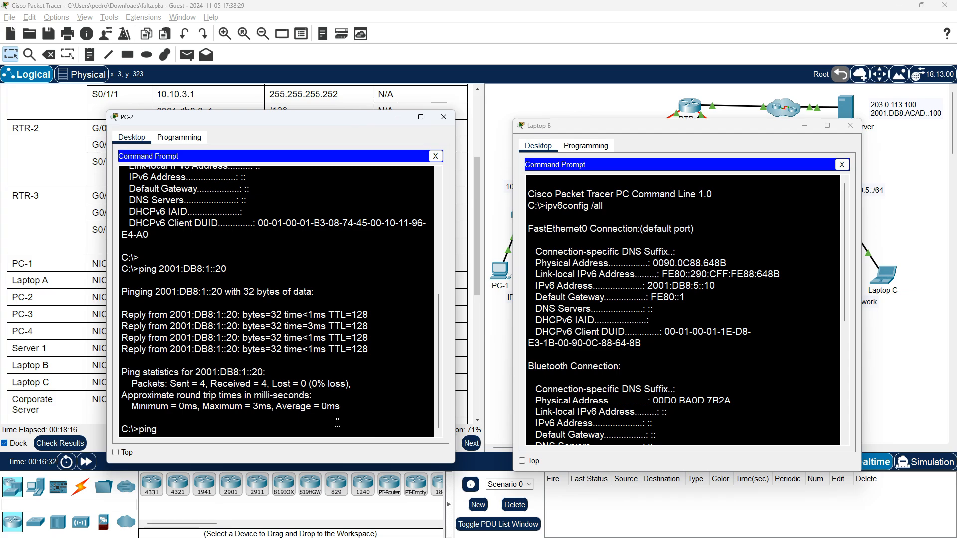
drag(716, 287, 648, 287)
right_click(649, 289)
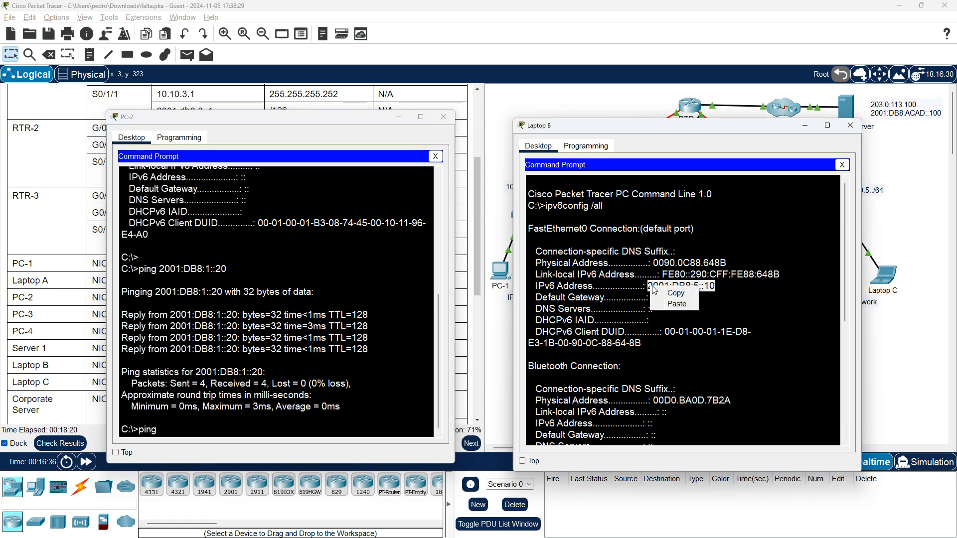
click(665, 297)
click(310, 424)
right_click(310, 424)
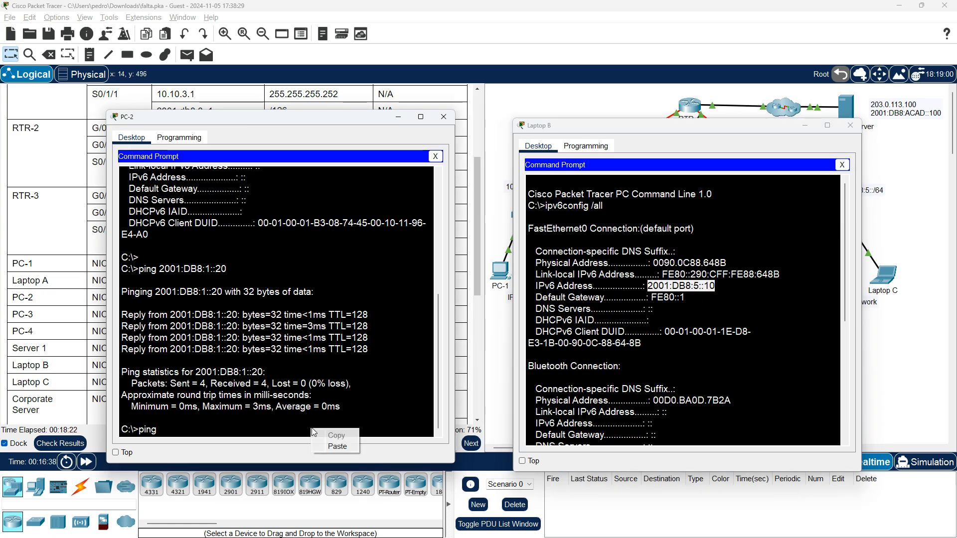
click(330, 449)
key(Return)
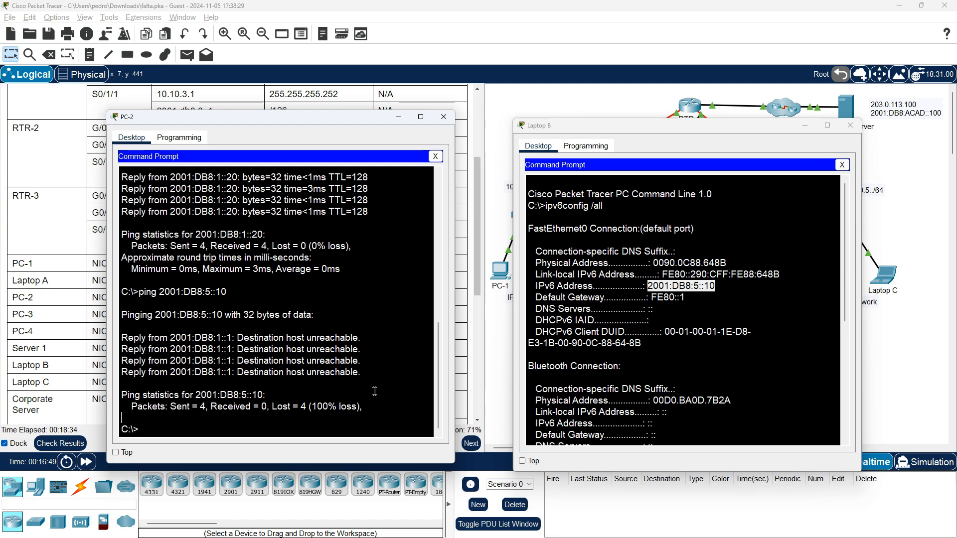
text(tracert)
Trace the route from PC-2 to Laptop B with tracert 2001:DB8:5::10
right_click(374, 391)
text(t)
click(398, 408)
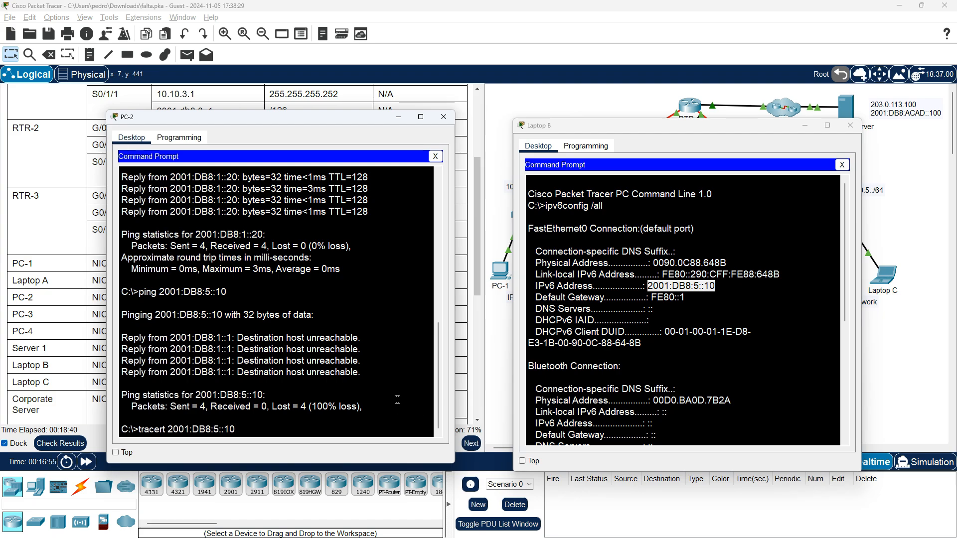
key(Return)
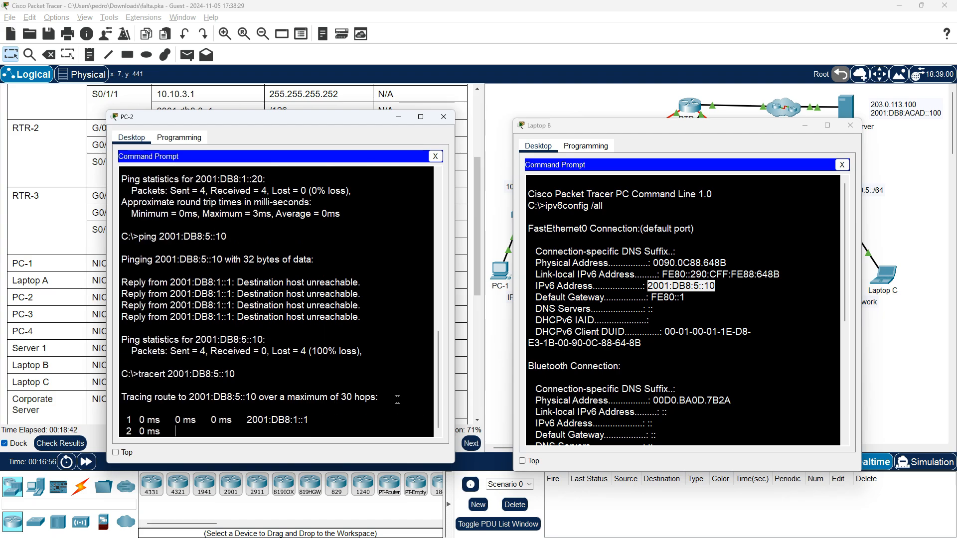
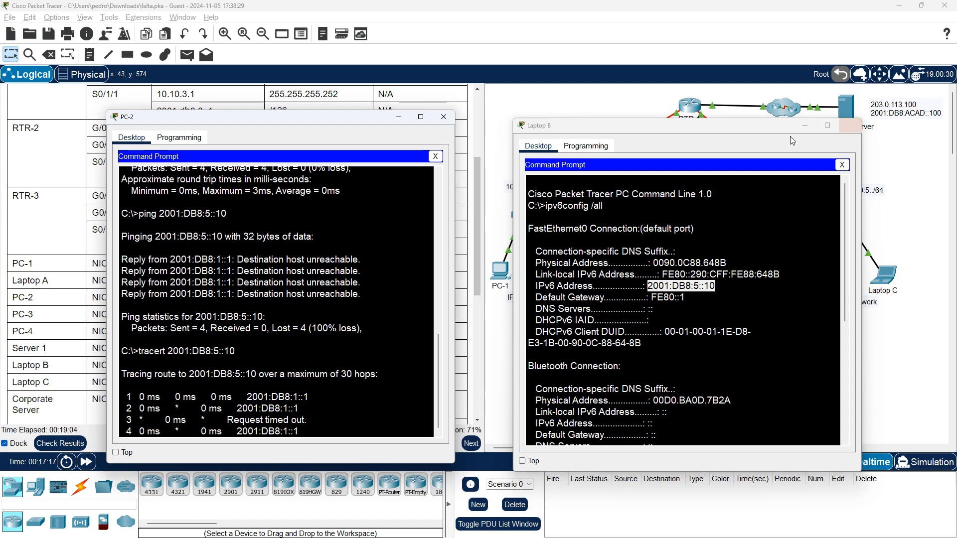
Close the Laptop B window and place the PC-2 window so that the whole addressing table can be read beside it
click(849, 127)
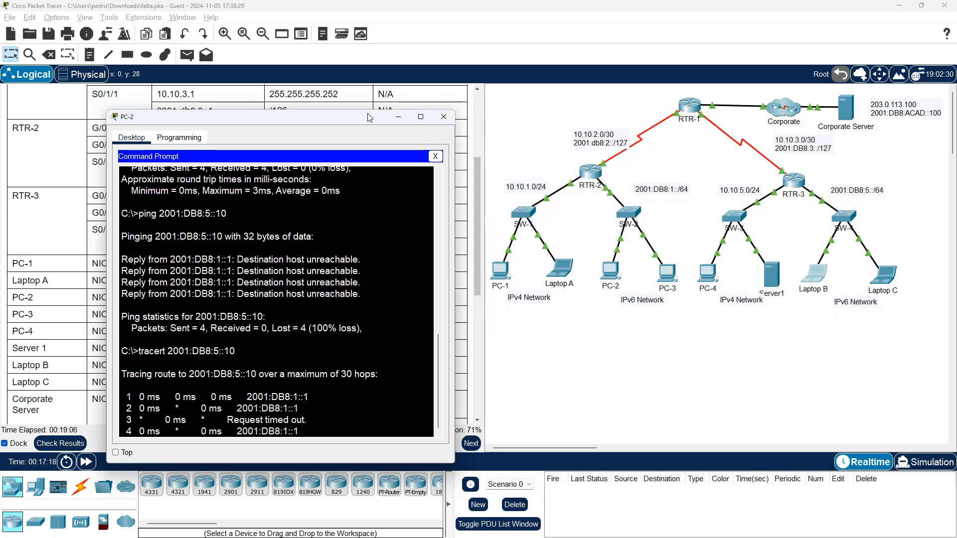
drag(331, 121, 721, 85)
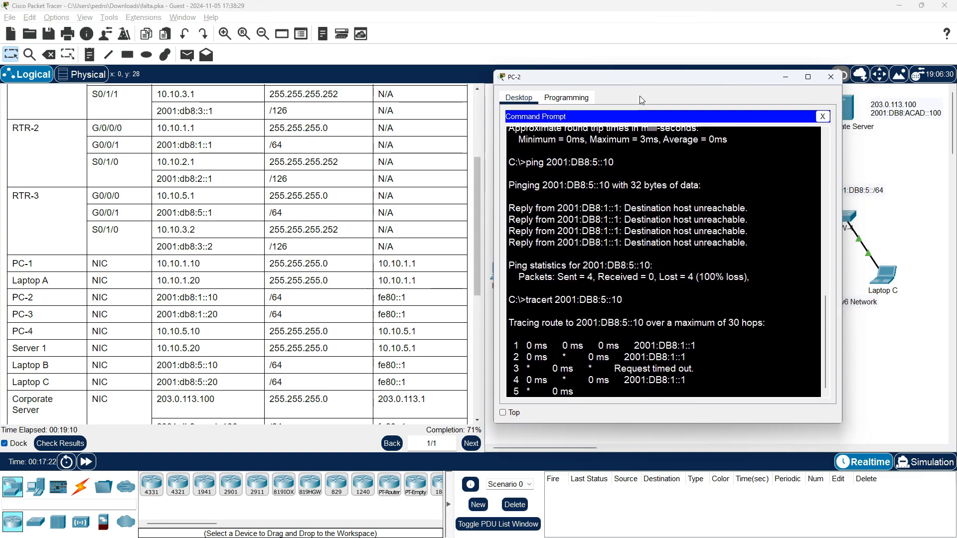
drag(625, 76, 642, 78)
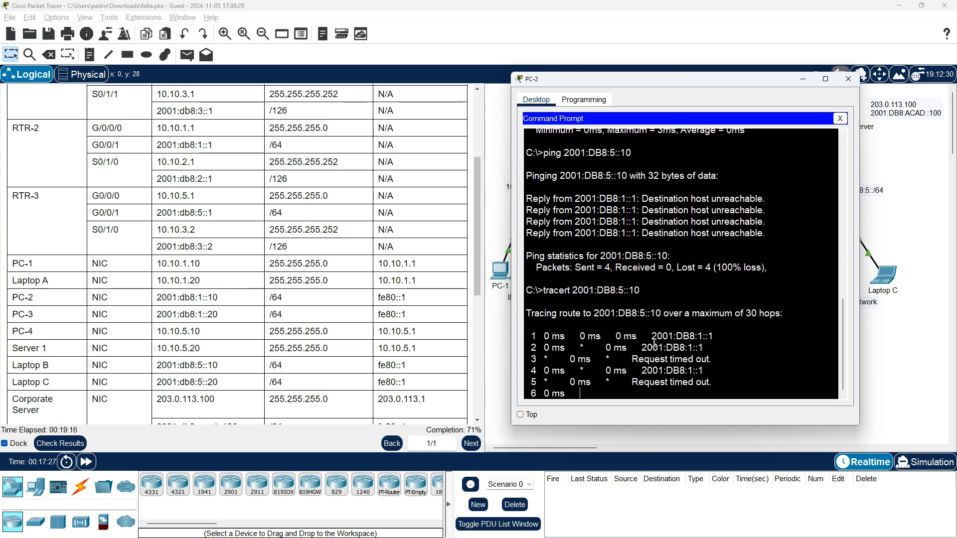
Look up the first-hop address from PC-2's tracert output, 2001:DB8:1::1, in the addressing table
drag(651, 338, 713, 338)
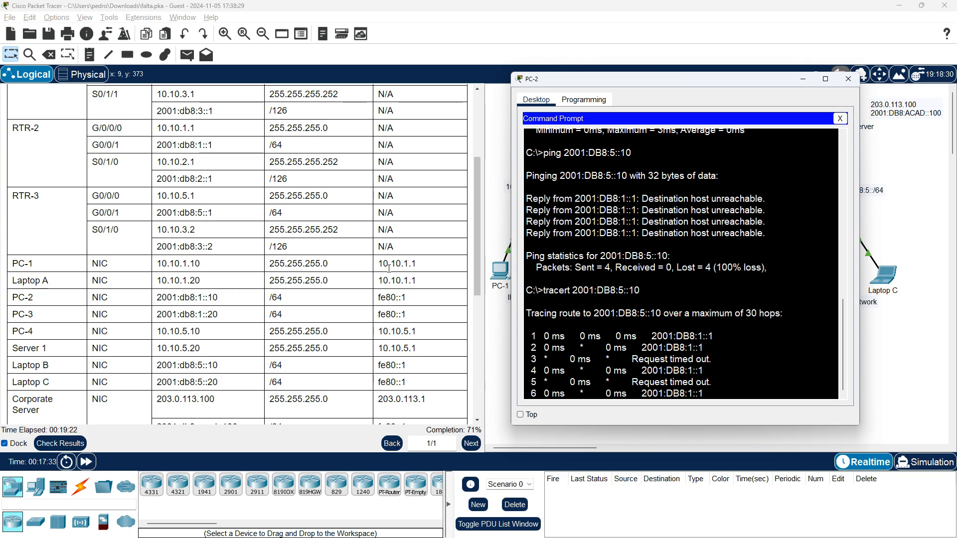
scroll(441, 309, up, 3)
scroll(440, 309, up, 3)
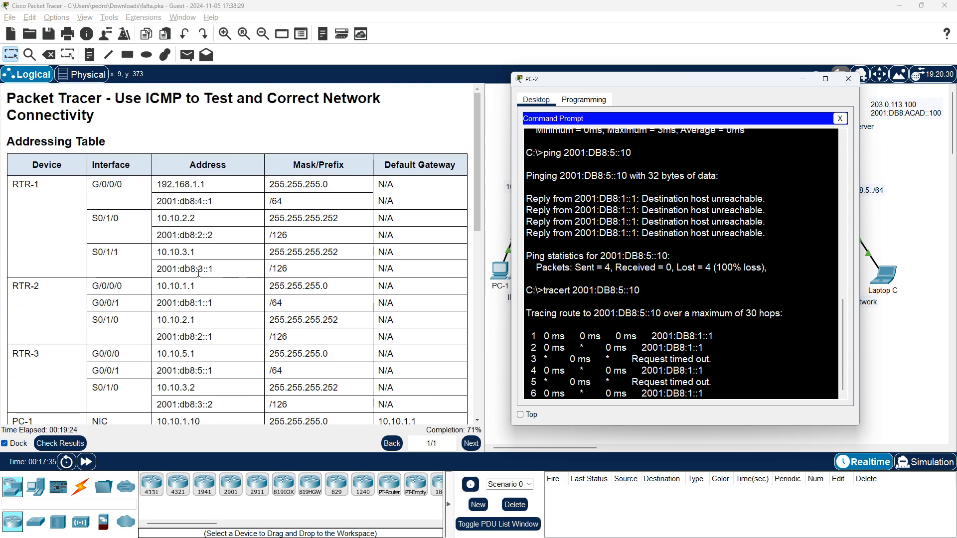
scroll(198, 273, down, 1)
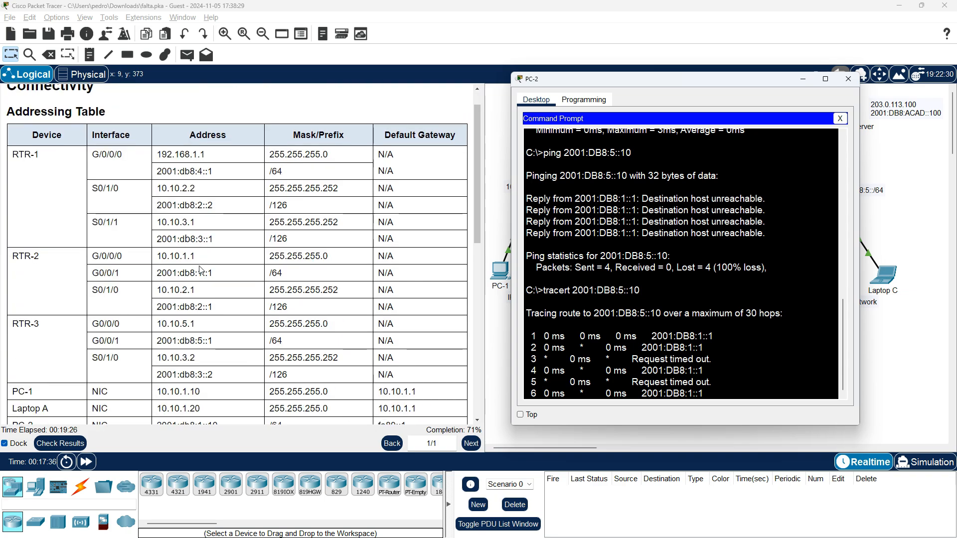
click(231, 276)
drag(219, 273, 156, 273)
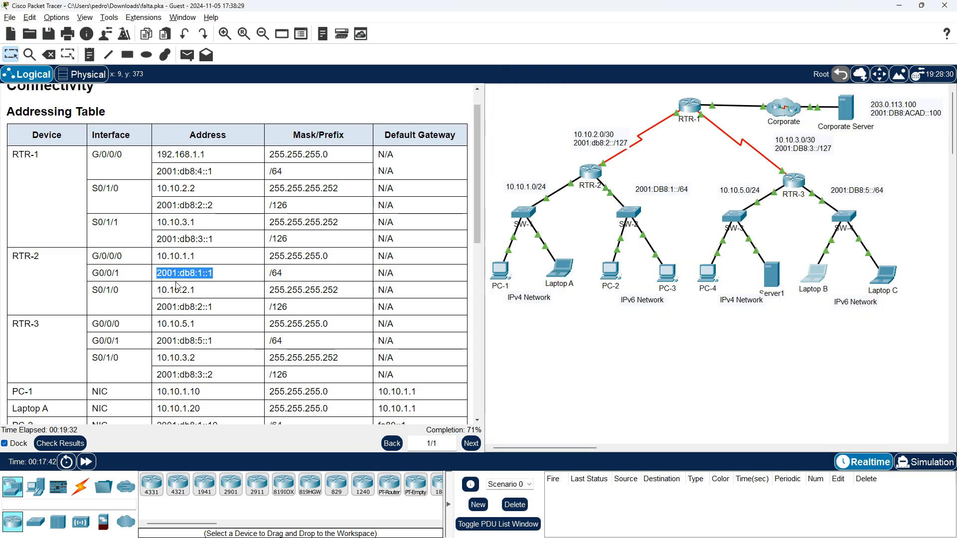
Stop the running tracert on PC-2 and close its device window
key(alt+Tab)
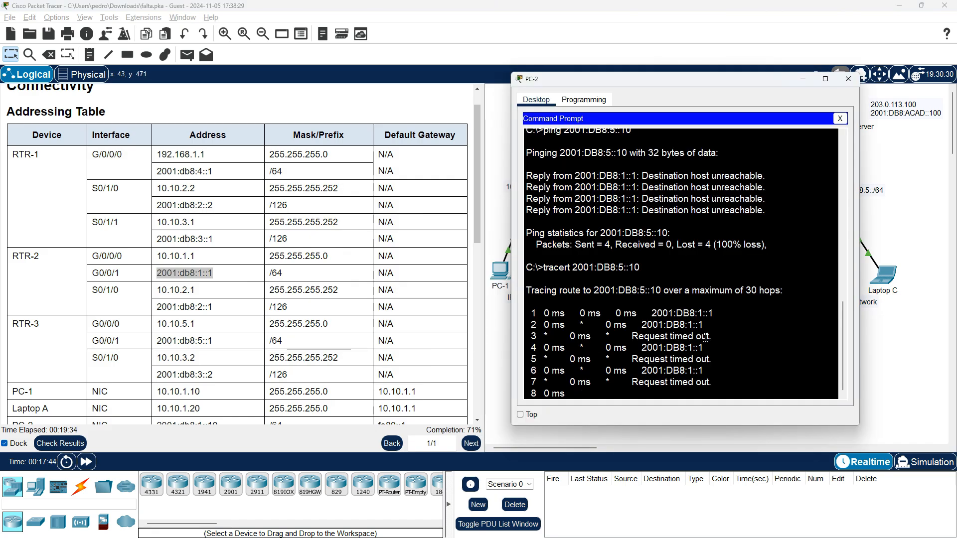
key(ctrl+c)
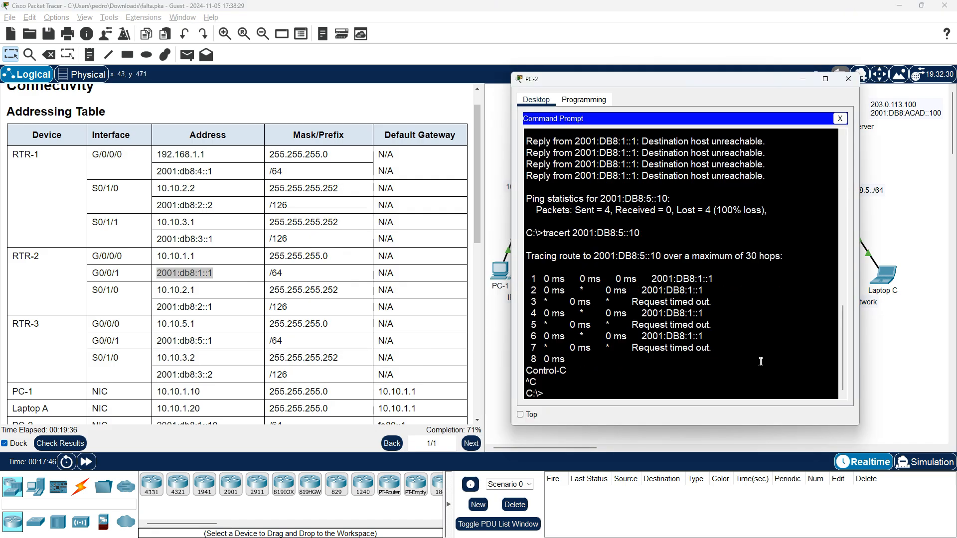
click(849, 78)
key(alt+Tab)
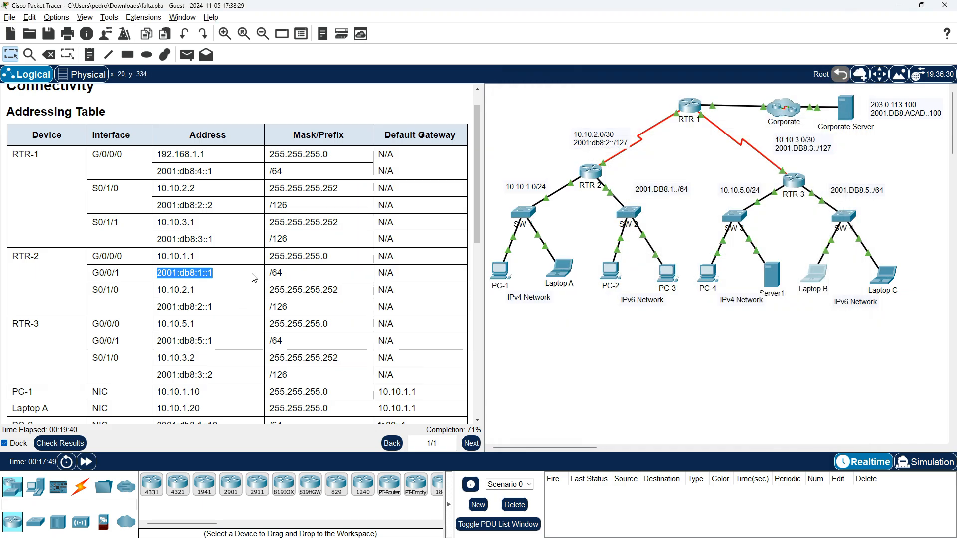
click(239, 278)
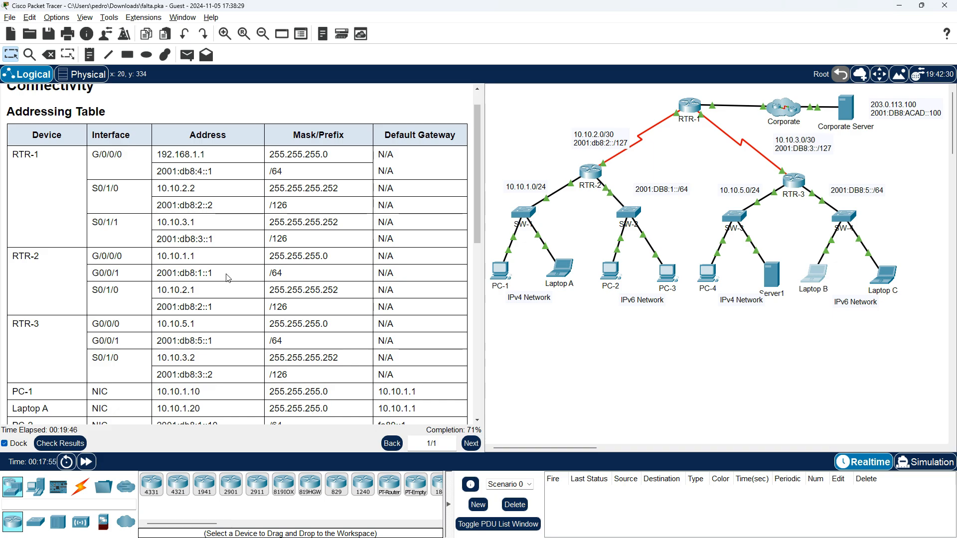
Open RTR-2's command line and enter privileged EXEC mode with enable
click(593, 173)
key(Return)
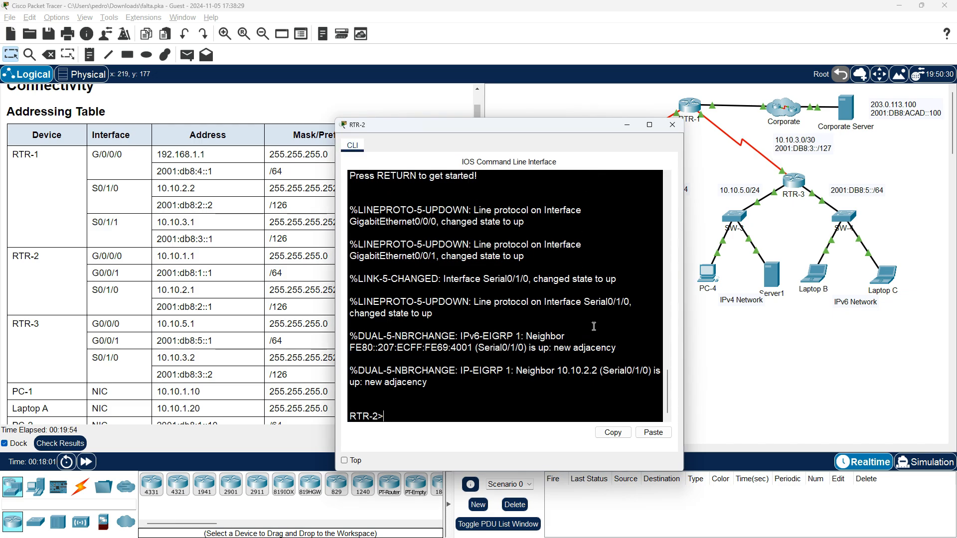
text(enable)
key(Return)
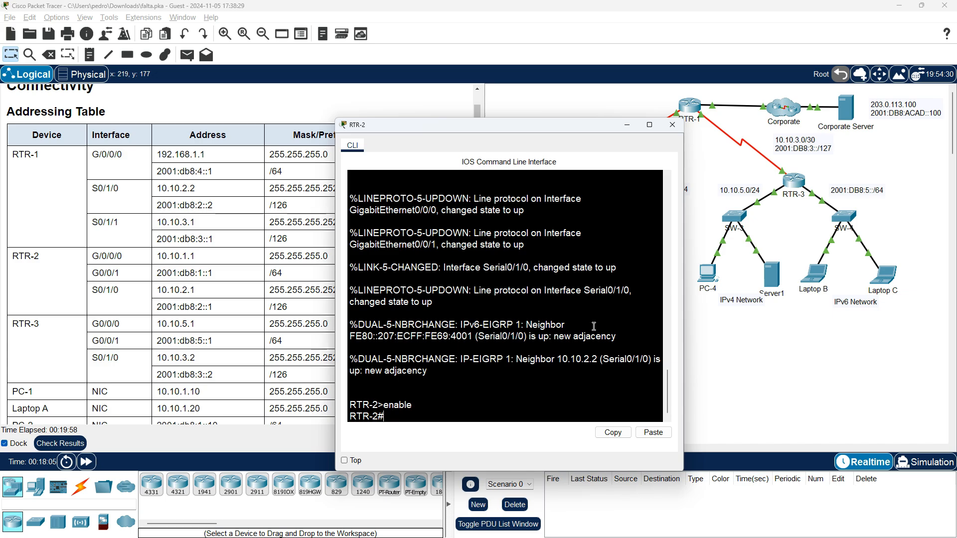
List RTR-2's IPv6 interface addresses with show ipv6 interface brief
text(show ipv6 )
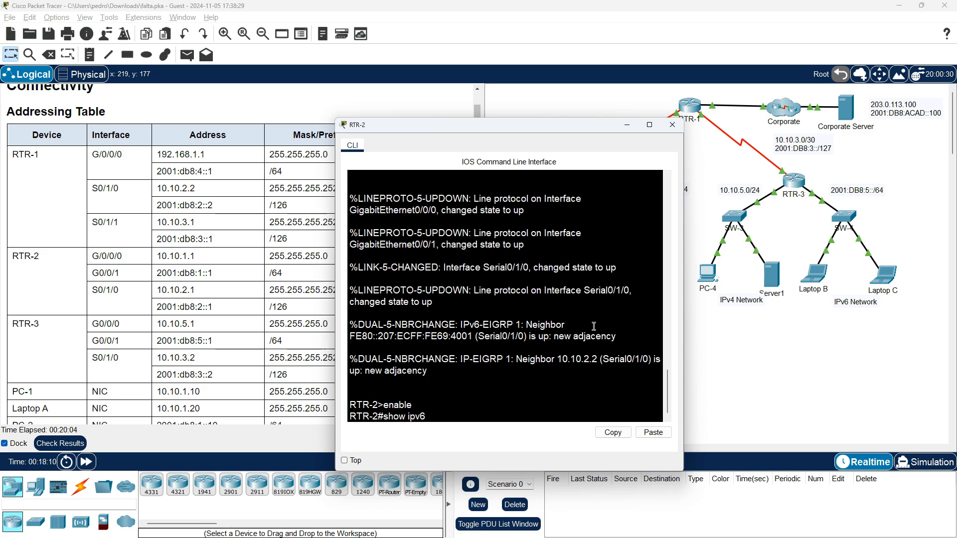
text(int)
key(Tab)
text(brie)
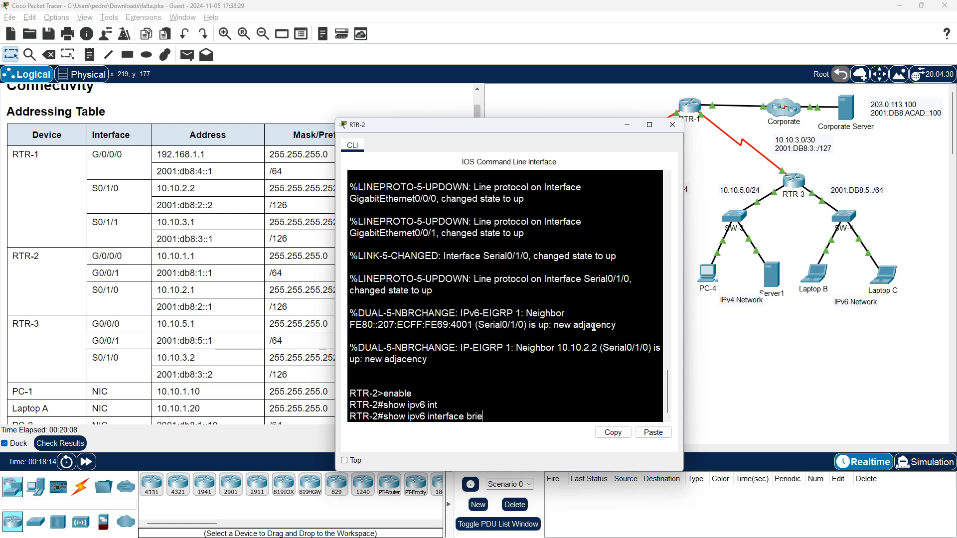
key(Tab)
key(Return)
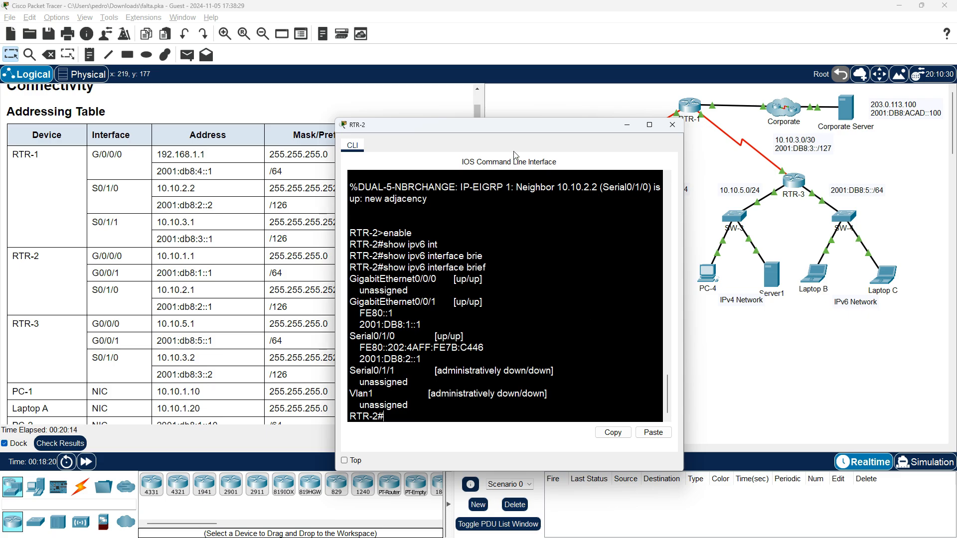
Compare RTR-2's G0/0/1 and S0/1/0 IPv6 addresses with the addressing table, and close the router window
drag(522, 129, 669, 110)
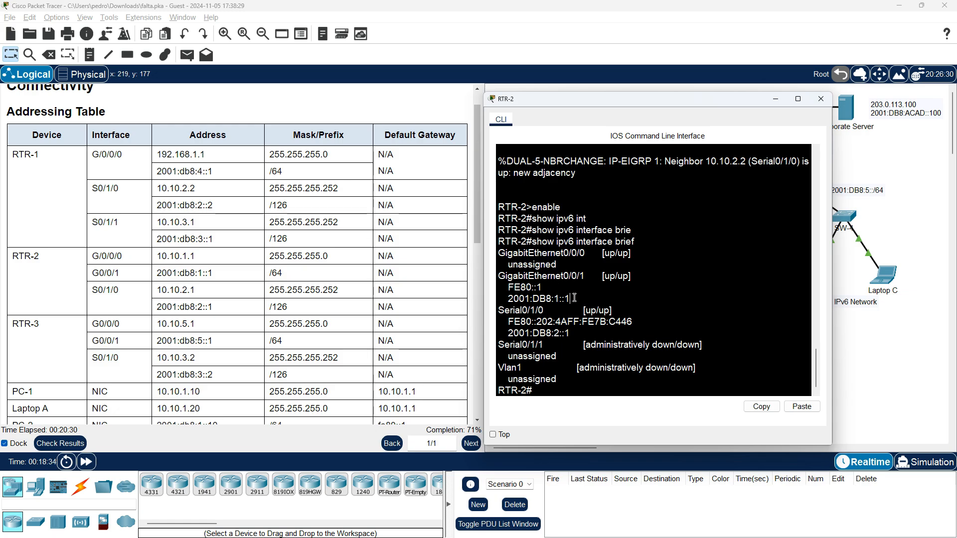
drag(574, 297, 508, 295)
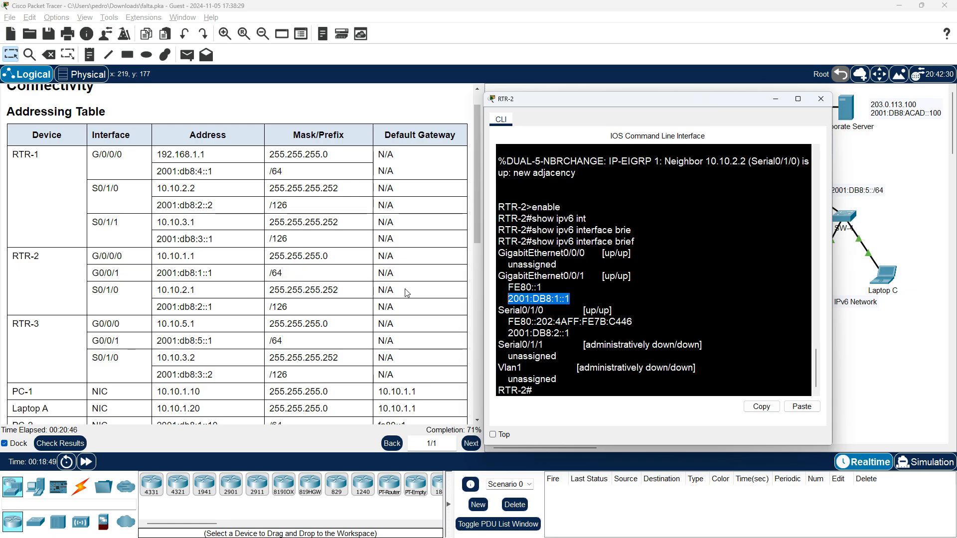
scroll(630, 327, down, 1)
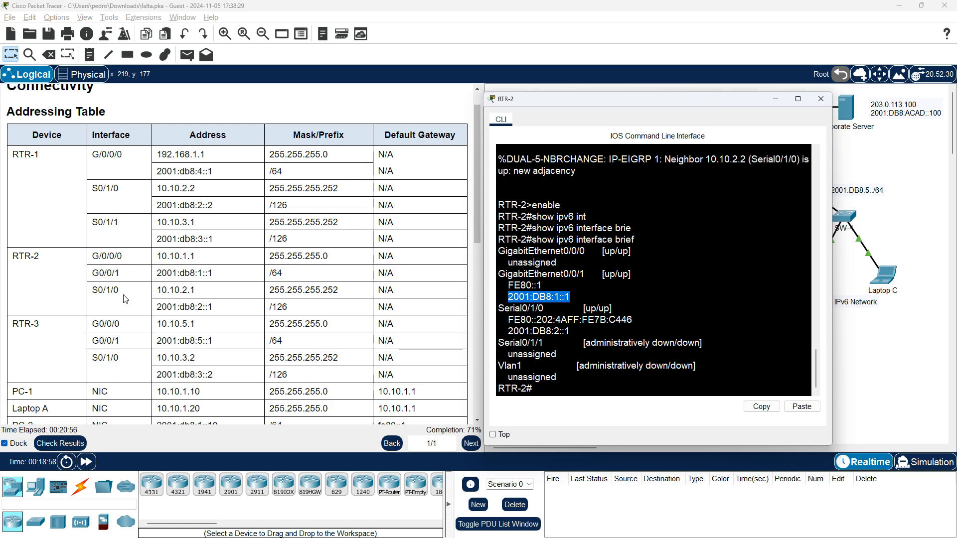
click(549, 308)
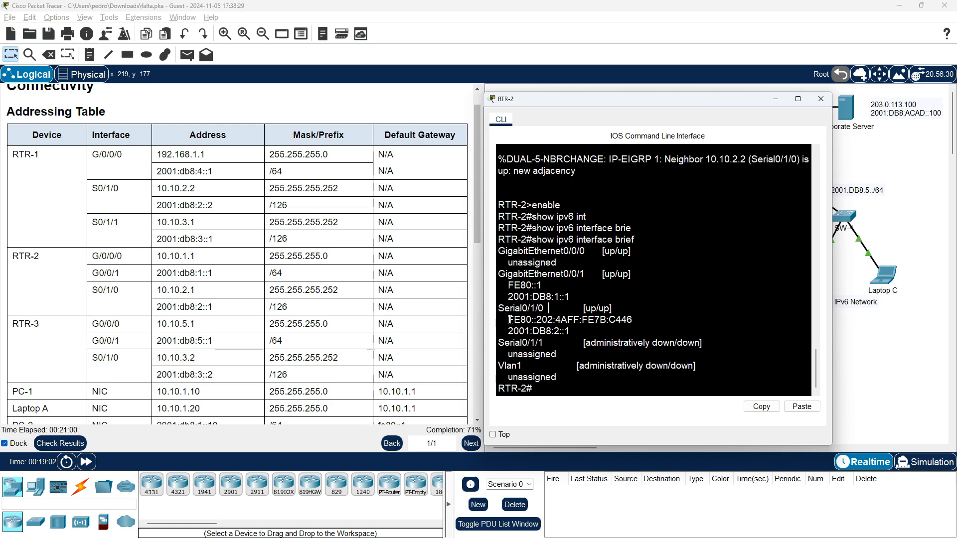
drag(509, 331, 573, 330)
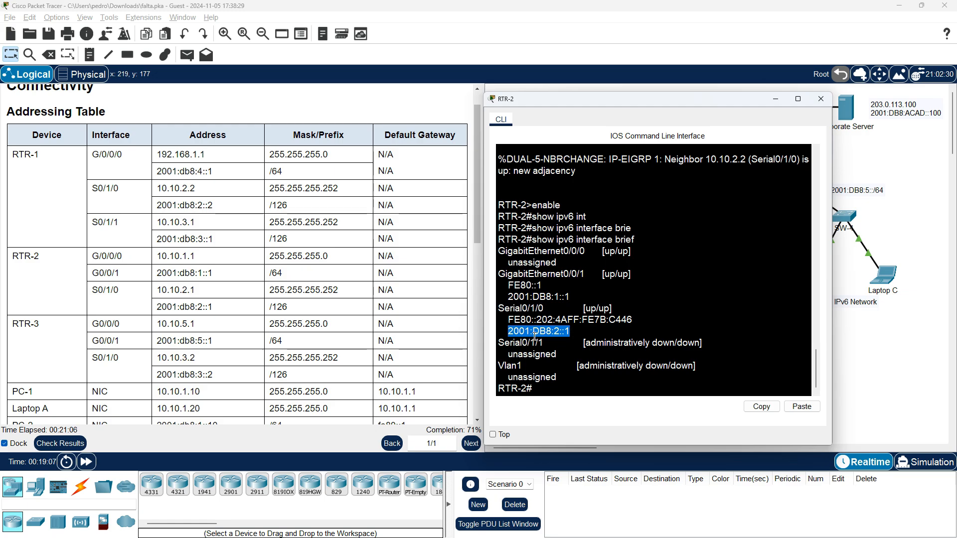
click(821, 98)
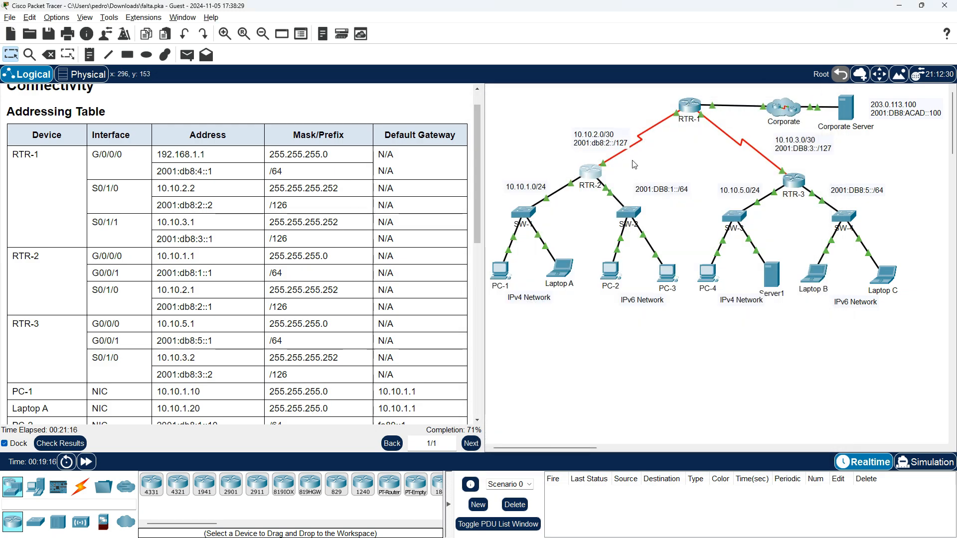
Open RTR-1's command line and enter privileged EXEC mode with enable
click(691, 107)
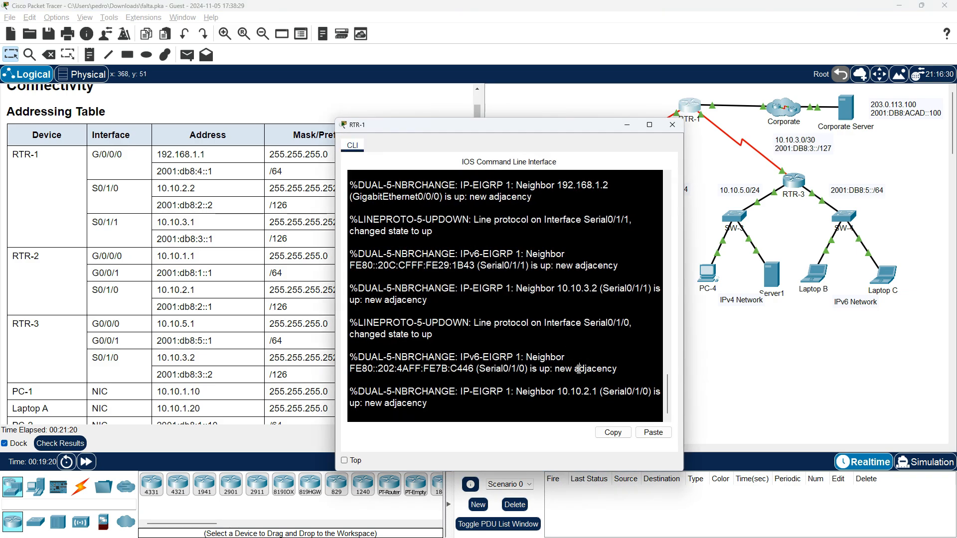
key(Return)
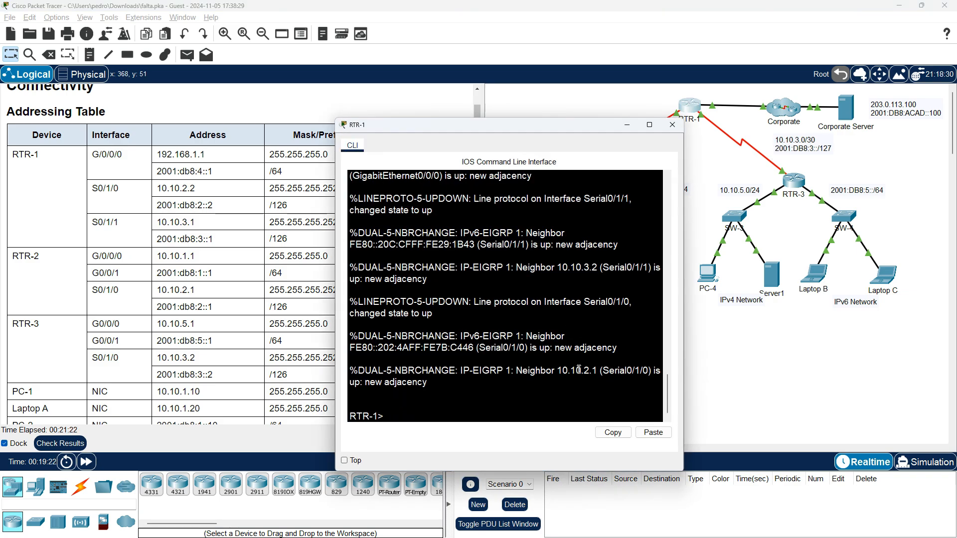
text(enable)
key(Return)
List RTR-1's IPv6 interface addresses with show ipv6 interface brief
text(sh)
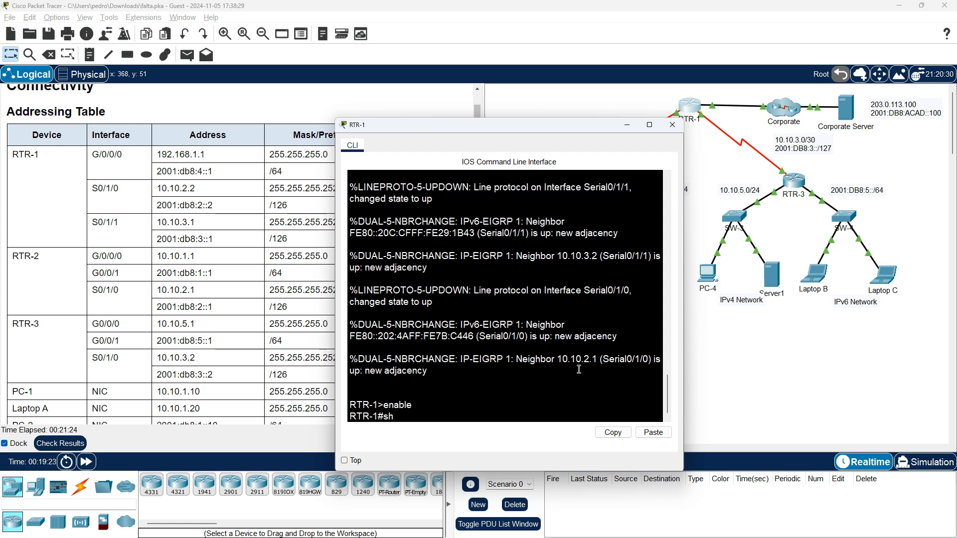
key(Tab)
text(ipb)
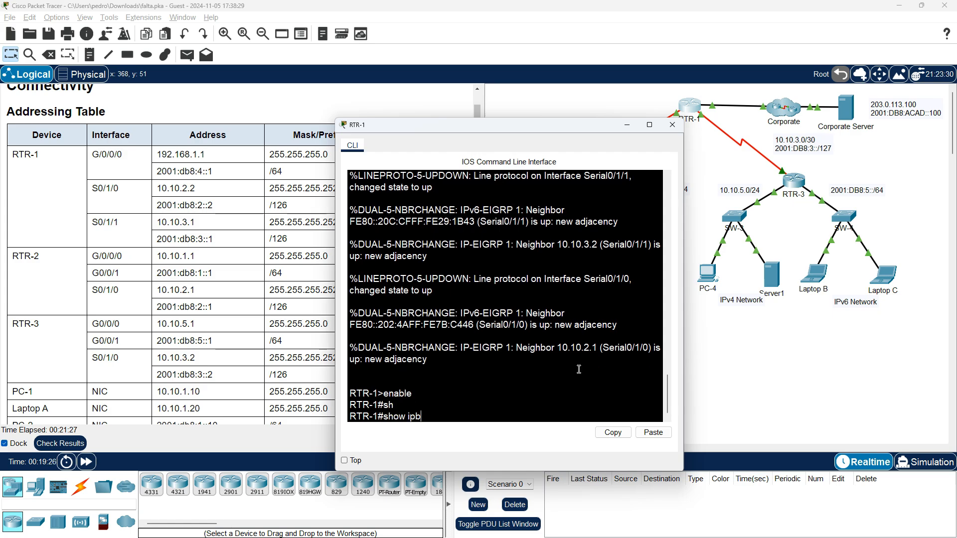
key(BackSpace)
text(v6 in)
key(Tab)
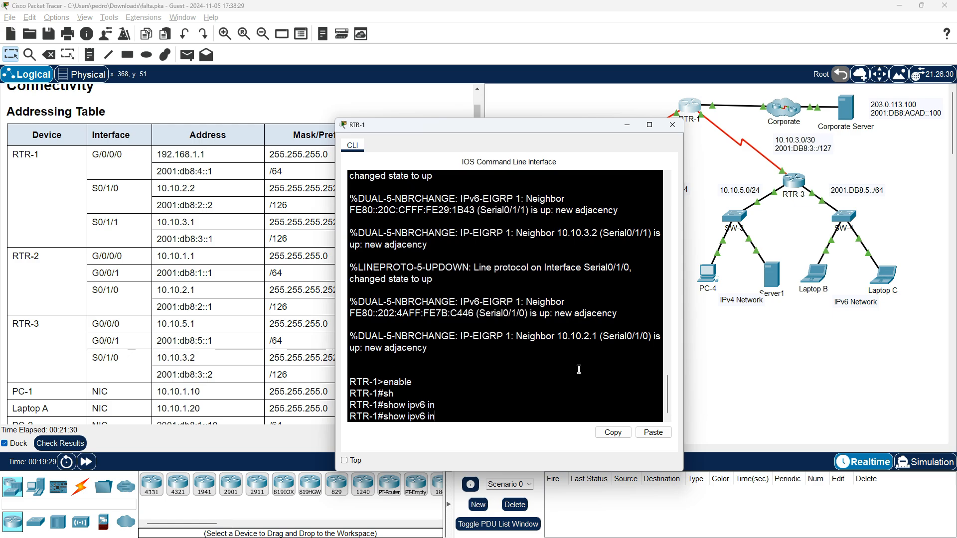
text(t)
key(Tab)
text(br)
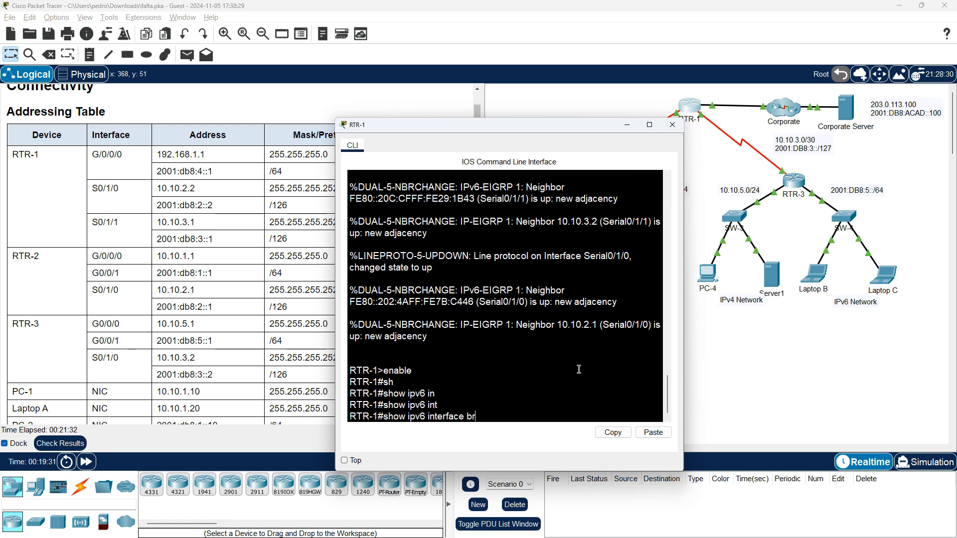
key(Tab)
key(Return)
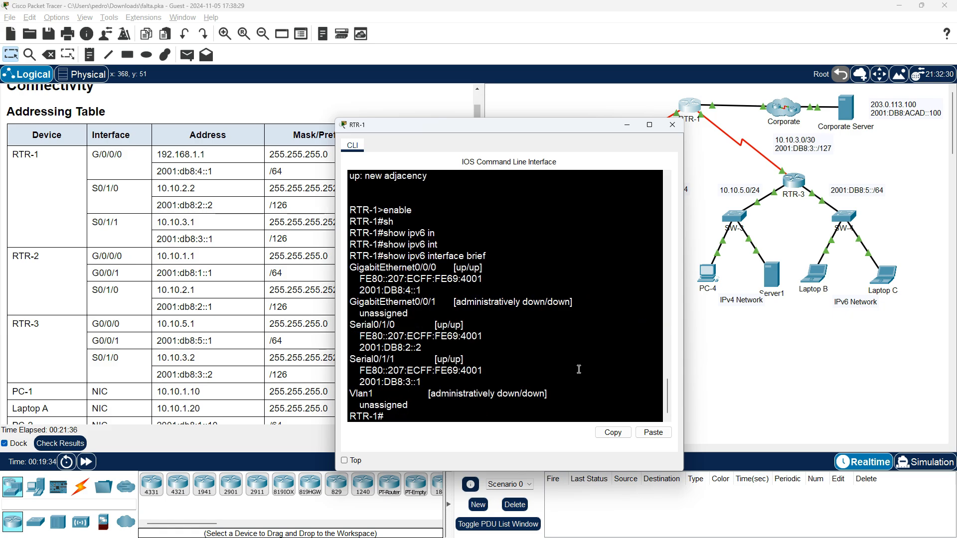
Compare RTR-1's G0/0/0, S0/1/0 and S0/1/1 IPv6 addresses with the addressing table
drag(545, 130, 665, 93)
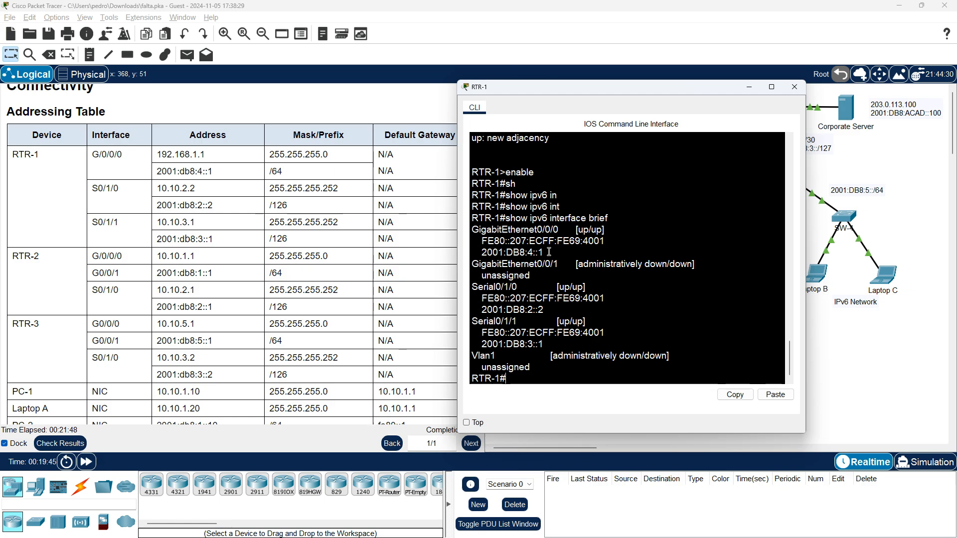
drag(551, 252, 482, 254)
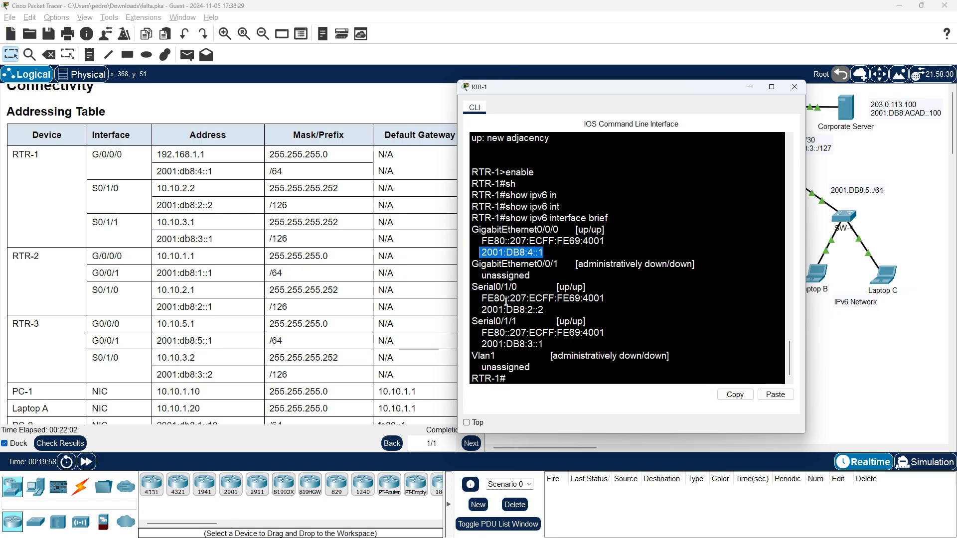
drag(480, 310, 548, 307)
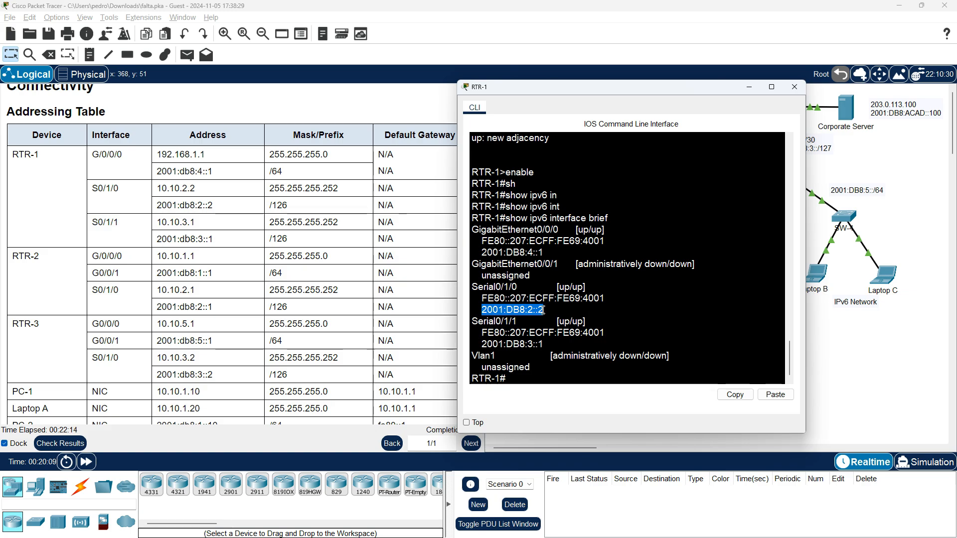
click(547, 343)
drag(547, 344, 481, 344)
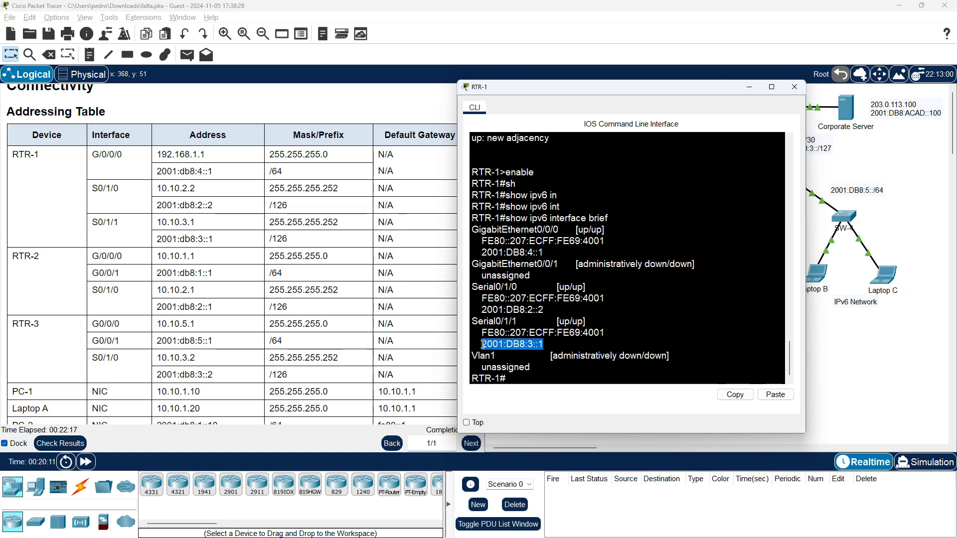
click(545, 344)
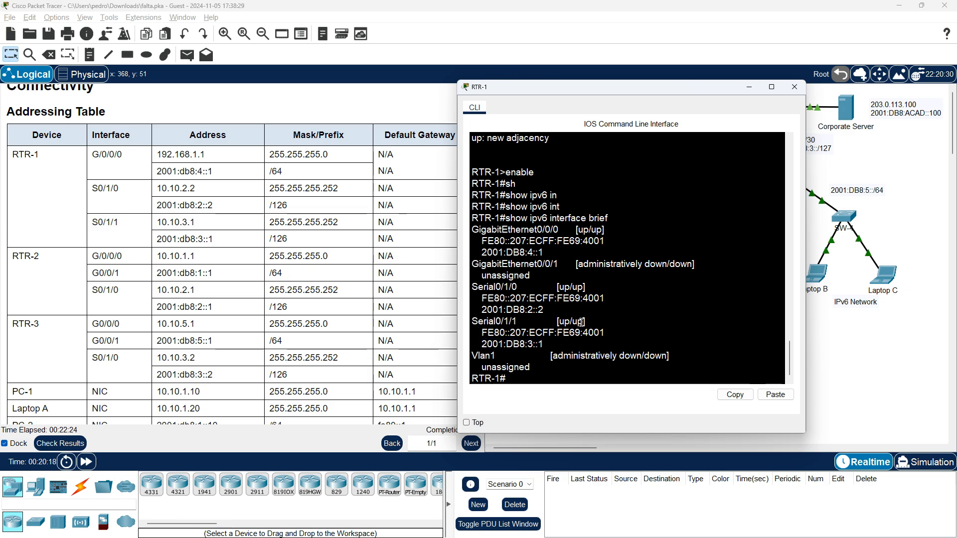
scroll(585, 334, down, 1)
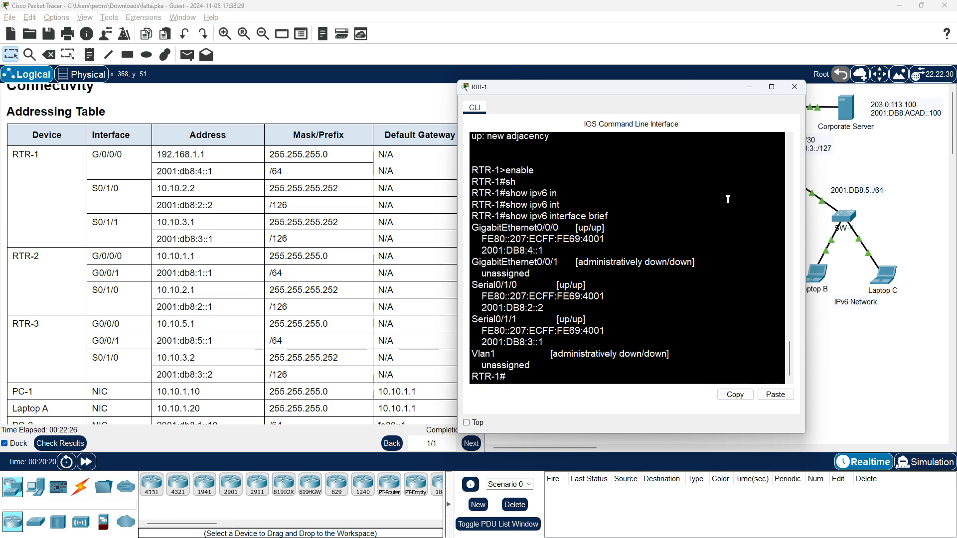
Close RTR-1's window, open RTR-3's command line and enter privileged EXEC mode with enable
click(794, 87)
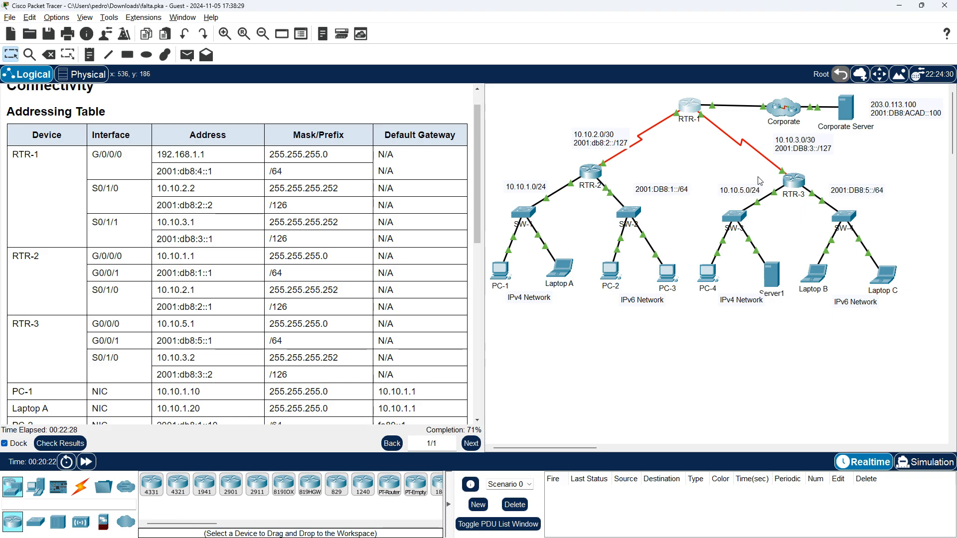
click(797, 182)
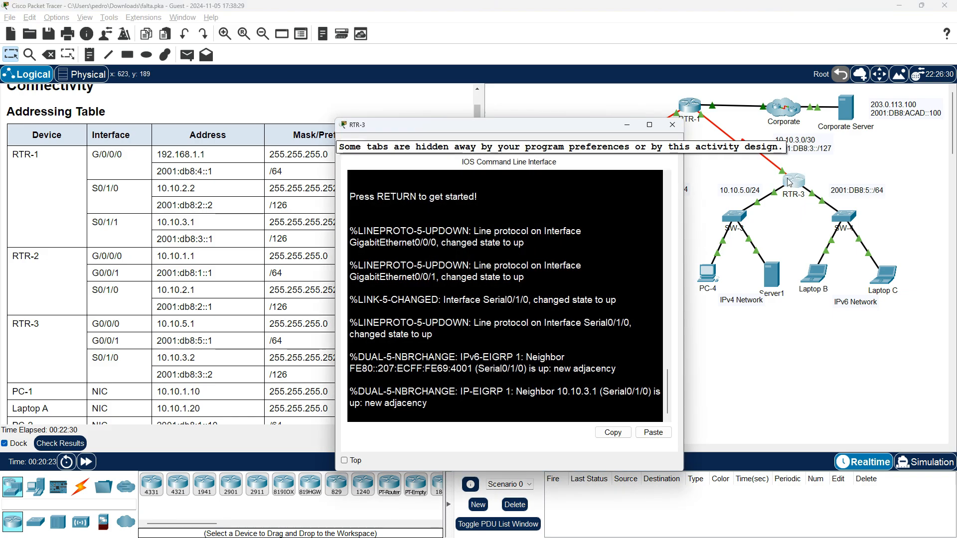
key(Return)
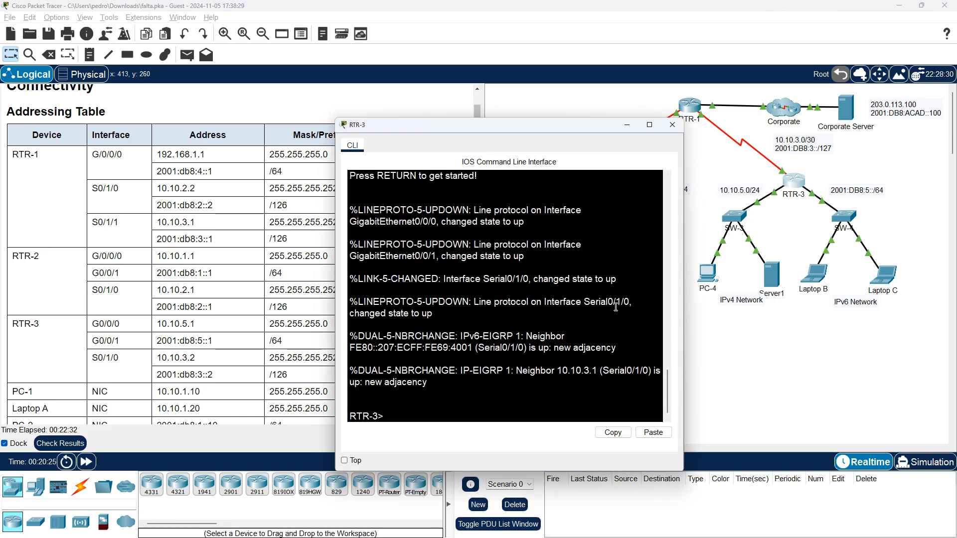
text(enable)
key(Return)
List RTR-3's IPv6 interface addresses with show ipv6 interface brief
text(sh)
key(Tab)
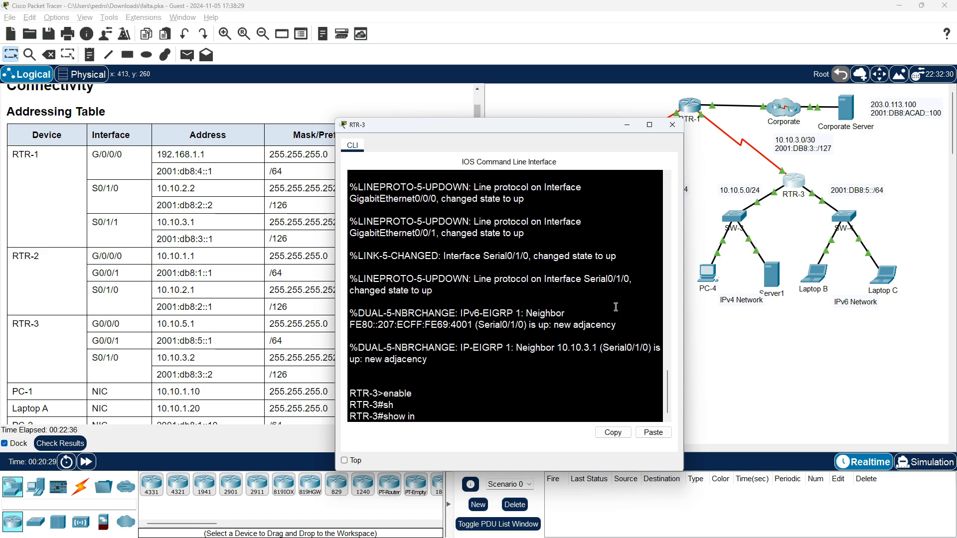
text(in)
key(BackSpace)
text(pv6 int)
key(Tab)
text(bri)
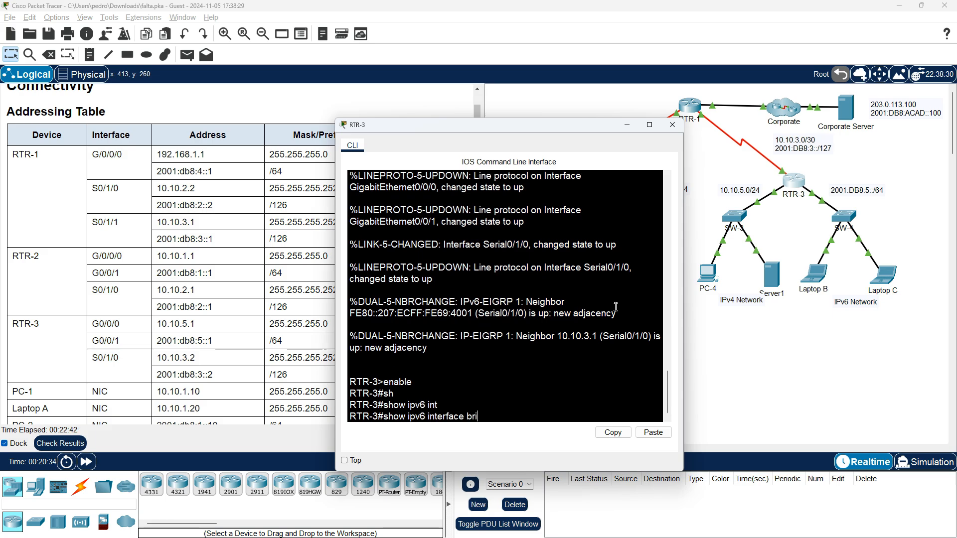
text(ef)
key(Return)
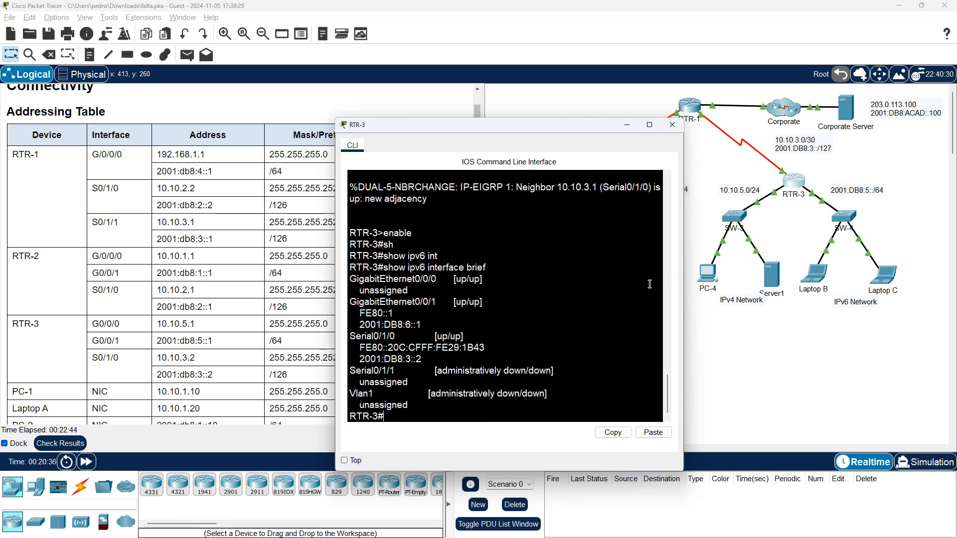
Compare RTR-3's G0/0/1 and S0/1/0 IPv6 addresses with the addressing table
drag(548, 124, 705, 89)
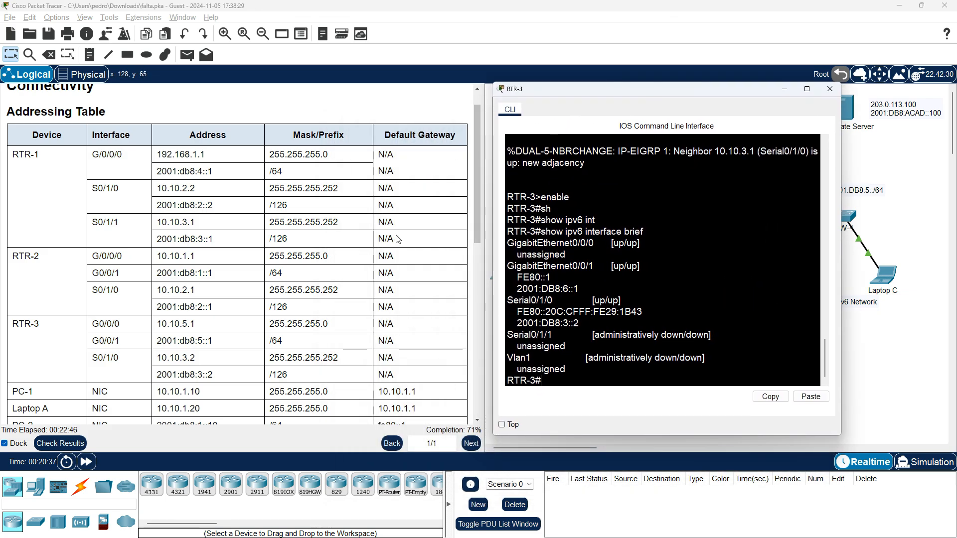
scroll(438, 256, down, 3)
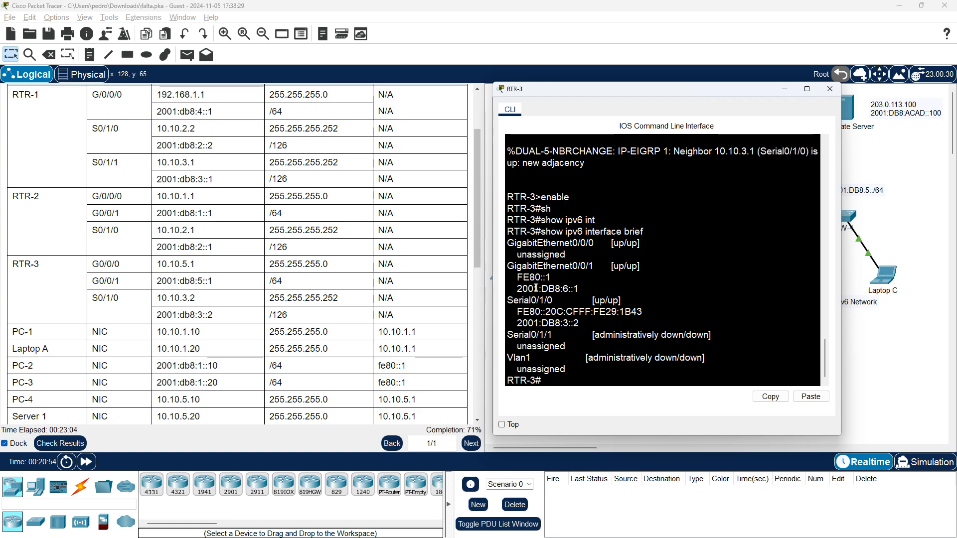
drag(517, 289, 580, 285)
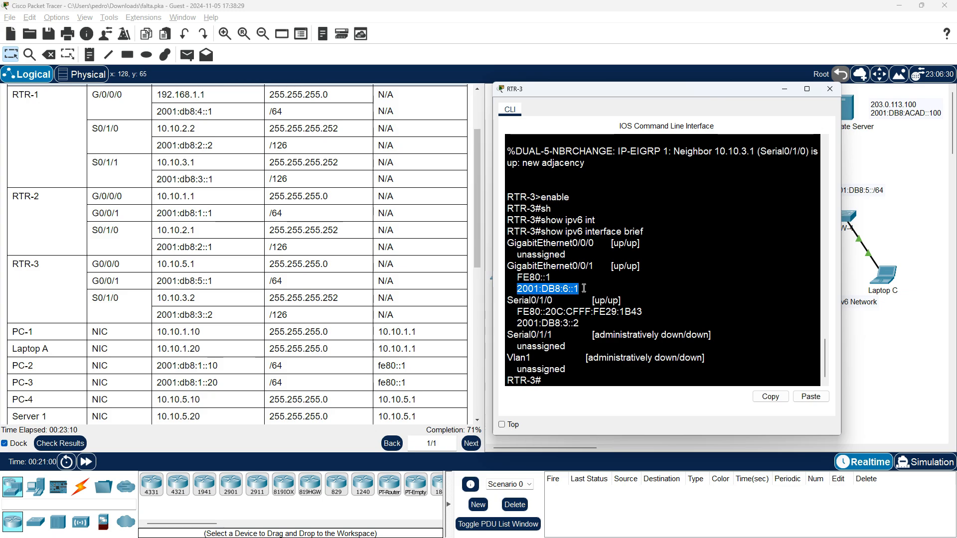
click(567, 291)
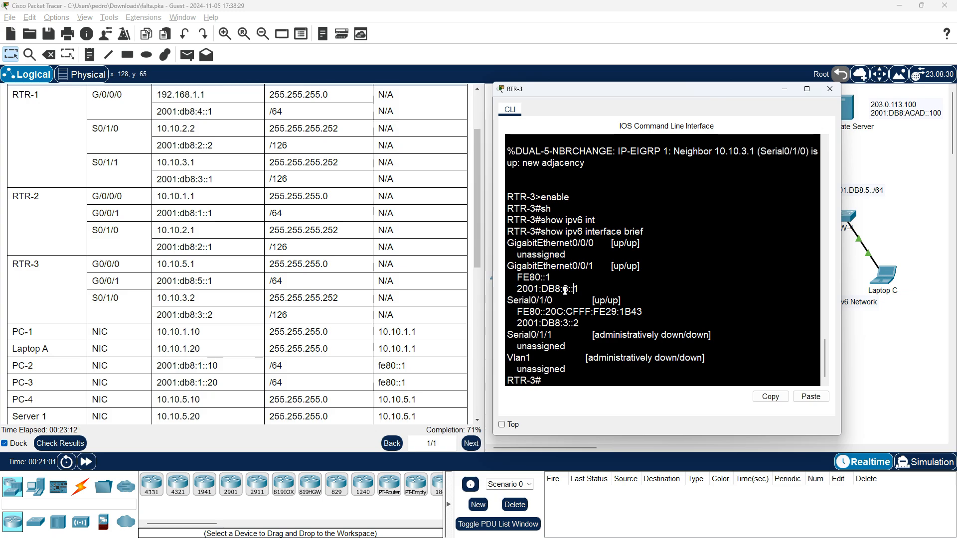
double_click(566, 290)
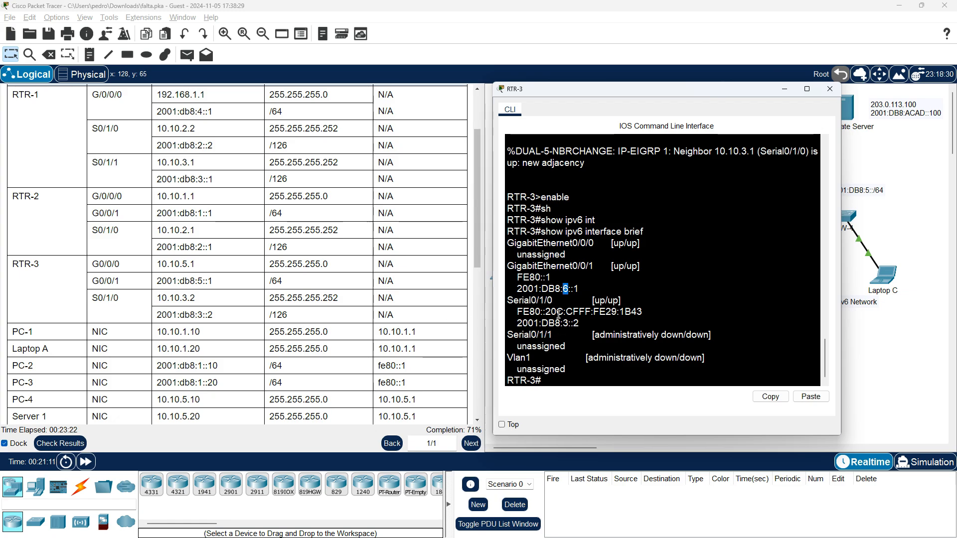
drag(519, 324, 579, 324)
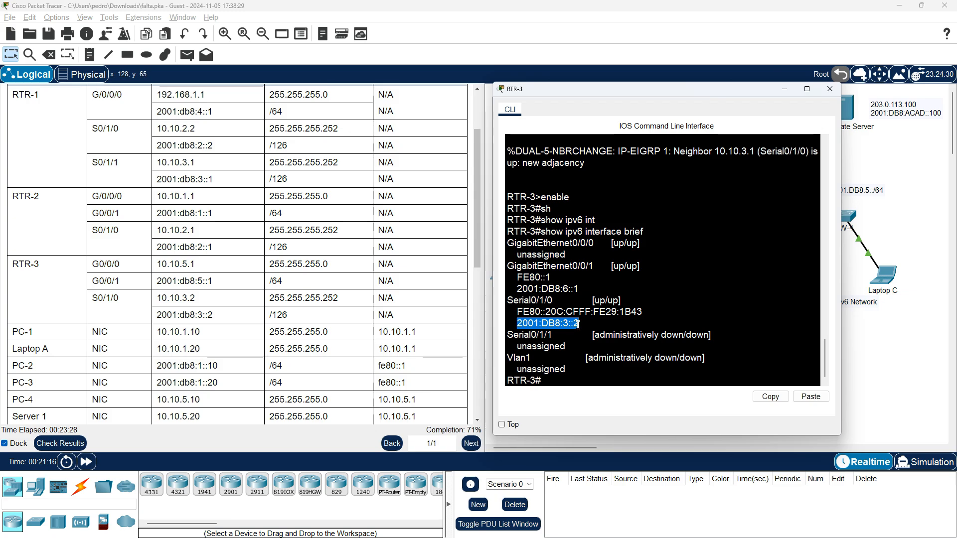
click(587, 325)
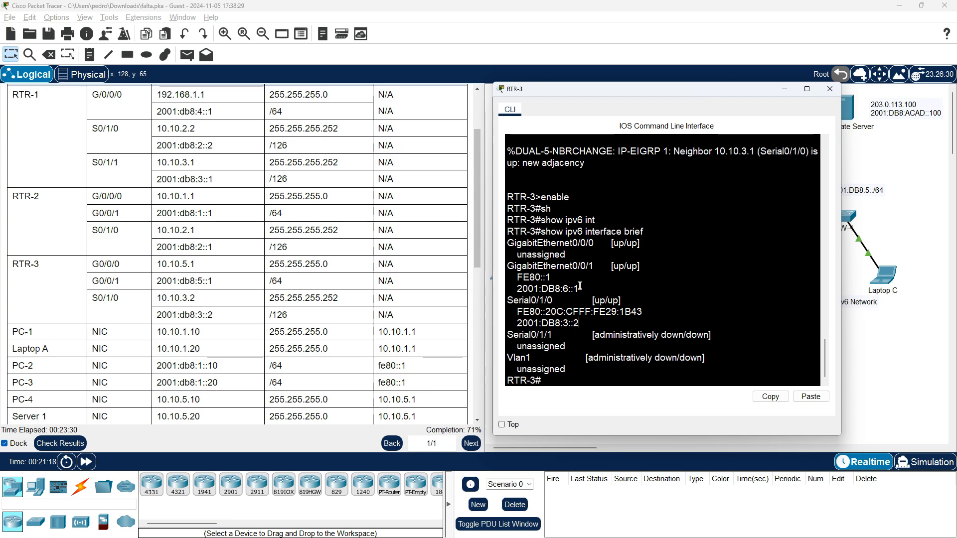
drag(579, 288, 519, 293)
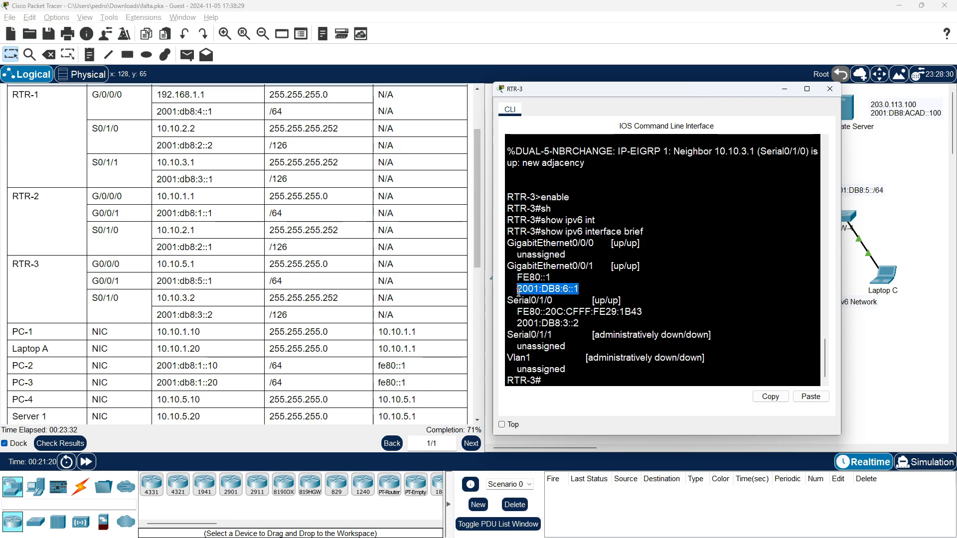
Enter global configuration mode on RTR-3 with configure terminal
click(640, 375)
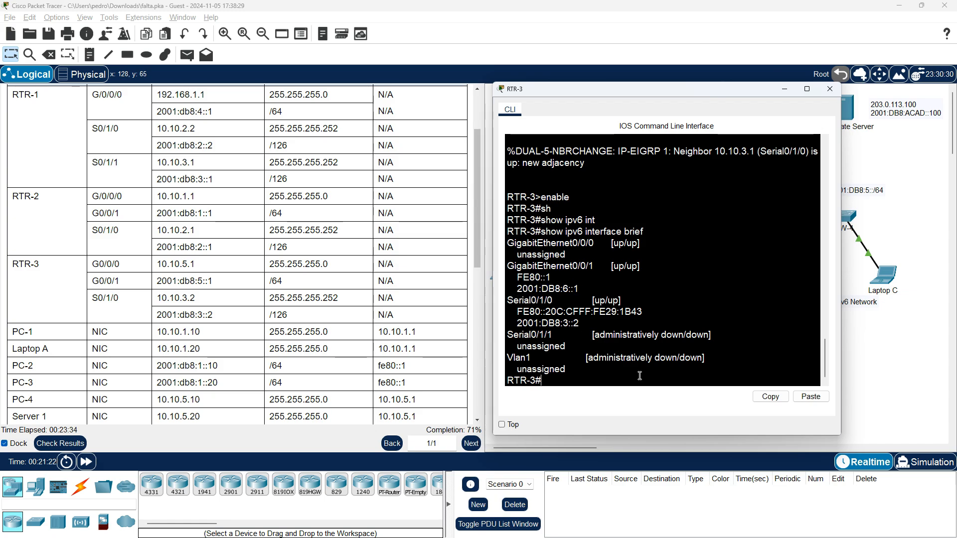
text(confi)
key(Tab)
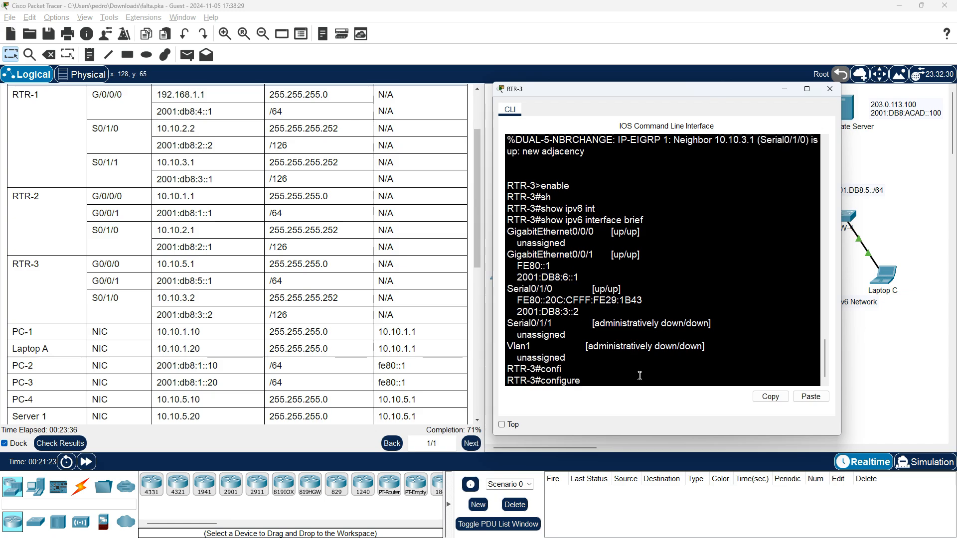
text(term)
key(Tab)
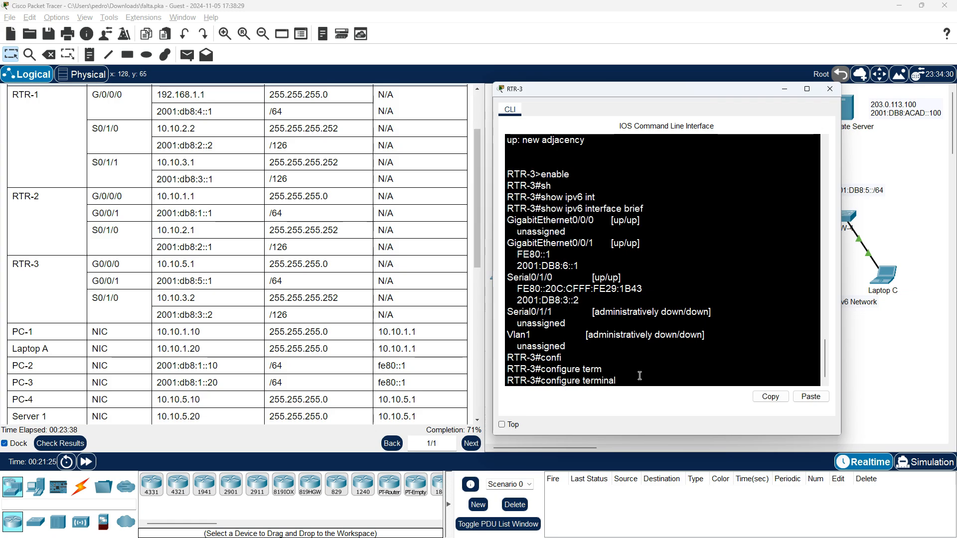
key(Return)
Enter interface configuration mode for RTR-3's G0/0/1 with interface g 0/0/1
text(in)
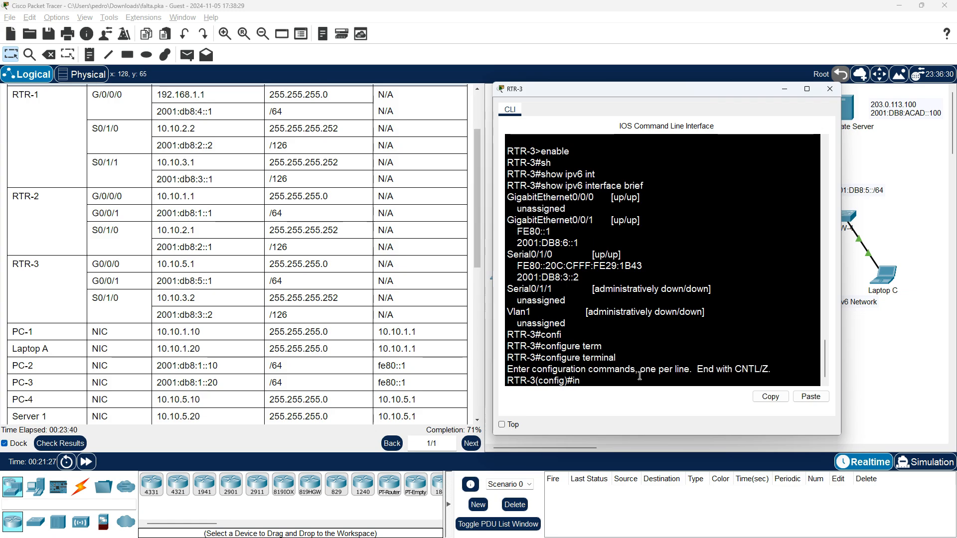
text(t)
key(Tab)
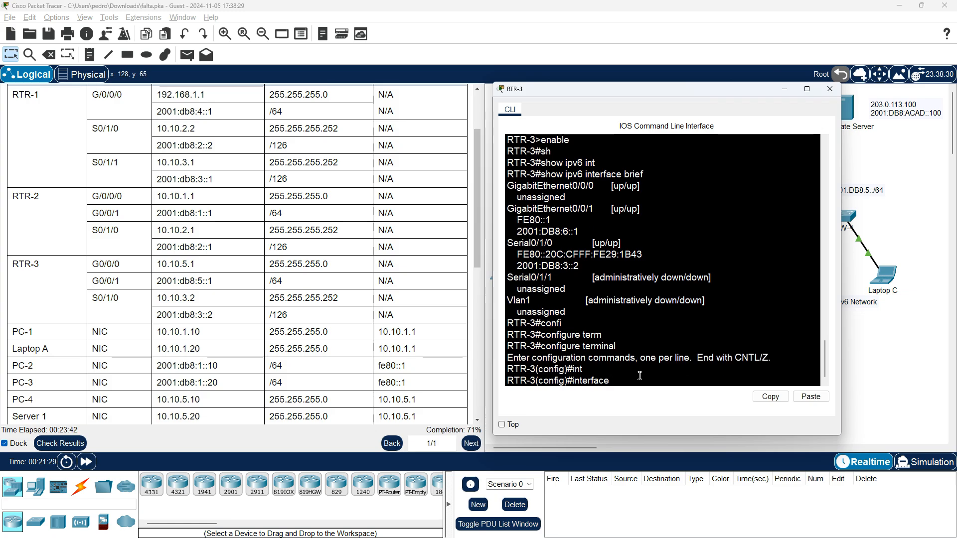
text(f)
key(BackSpace)
text(g)
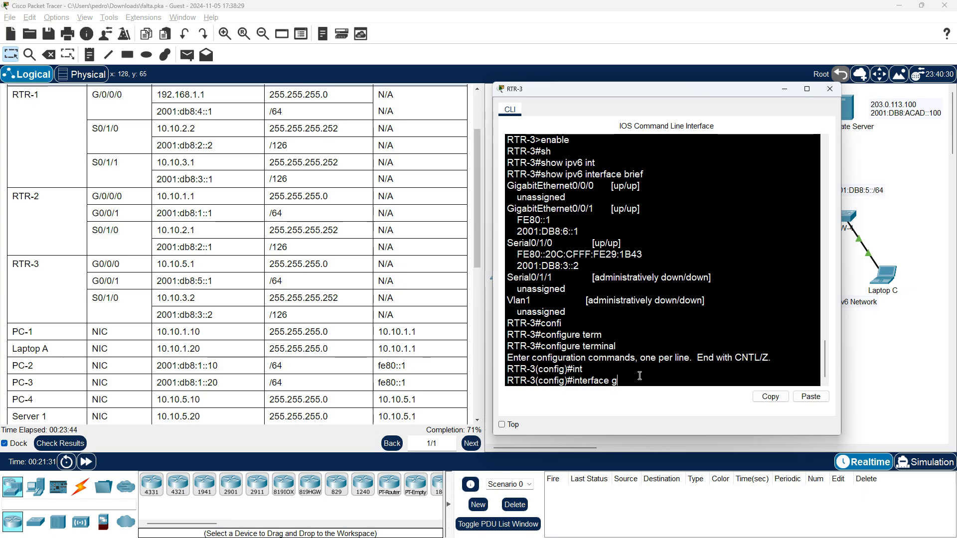
text( 0/0/1)
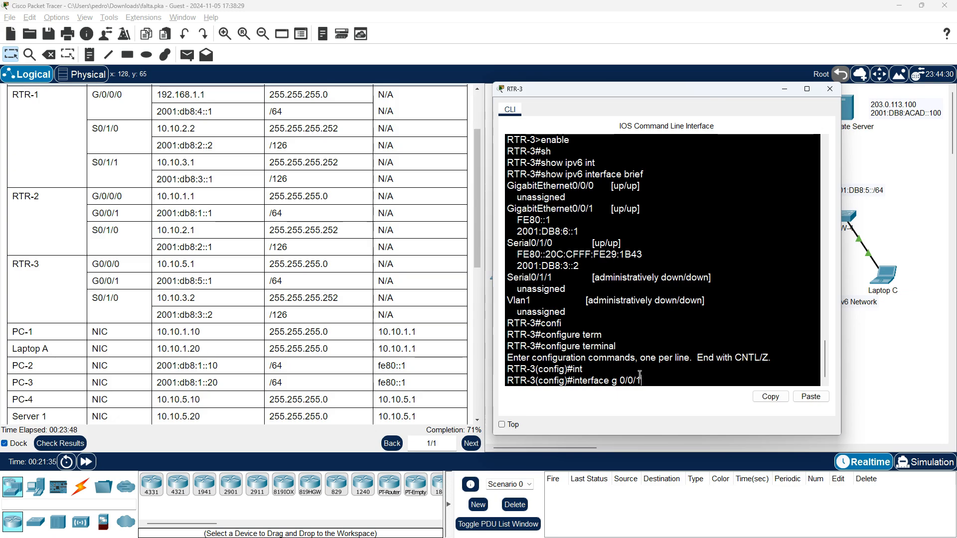
key(Return)
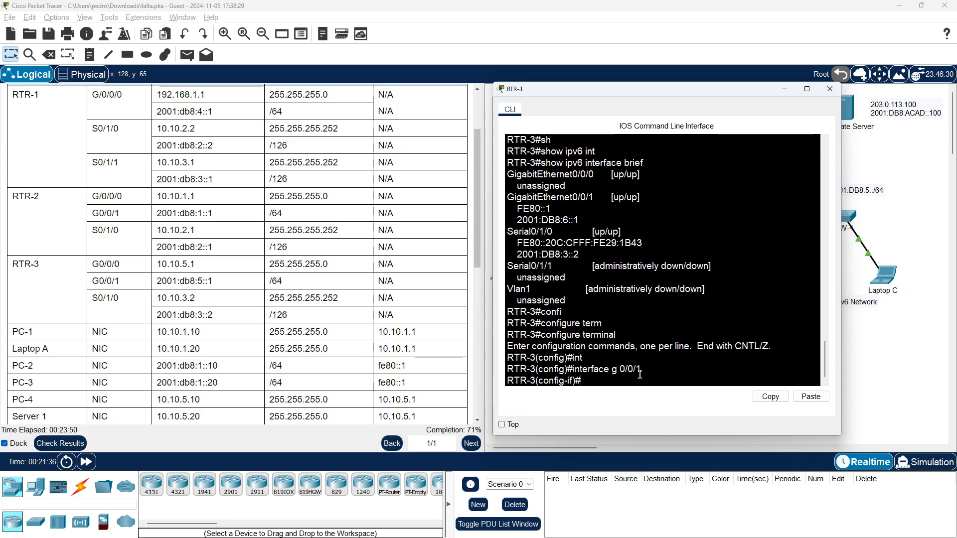
Assign the IPv6 address 2001:db8:5::1/64 from the addressing table to RTR-3's G0/0/1 interface
text(ipv6 add)
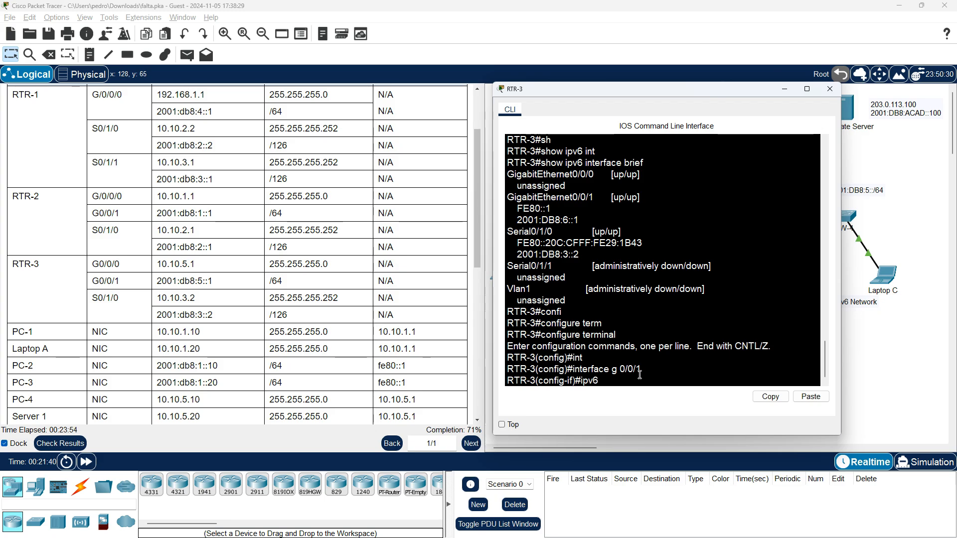
key(Tab)
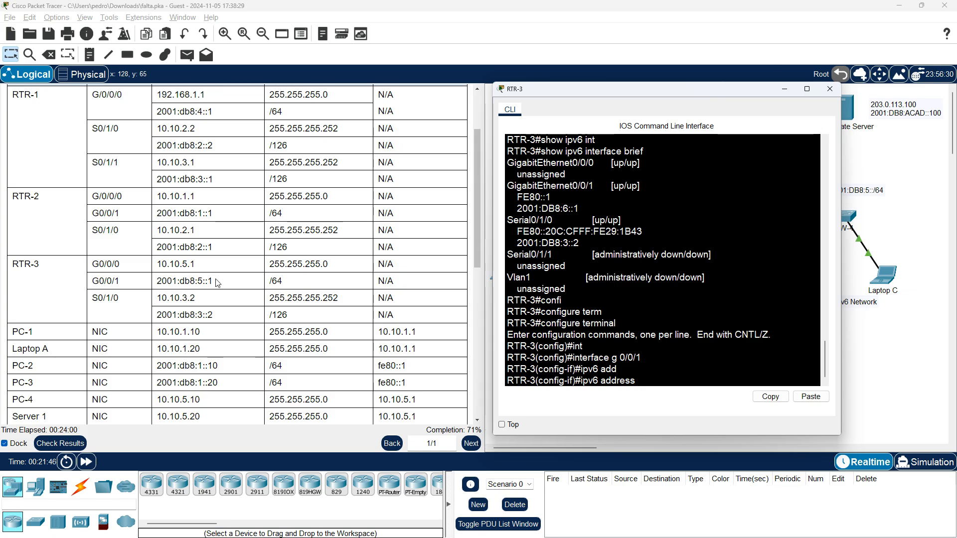
drag(218, 283, 157, 282)
right_click(171, 283)
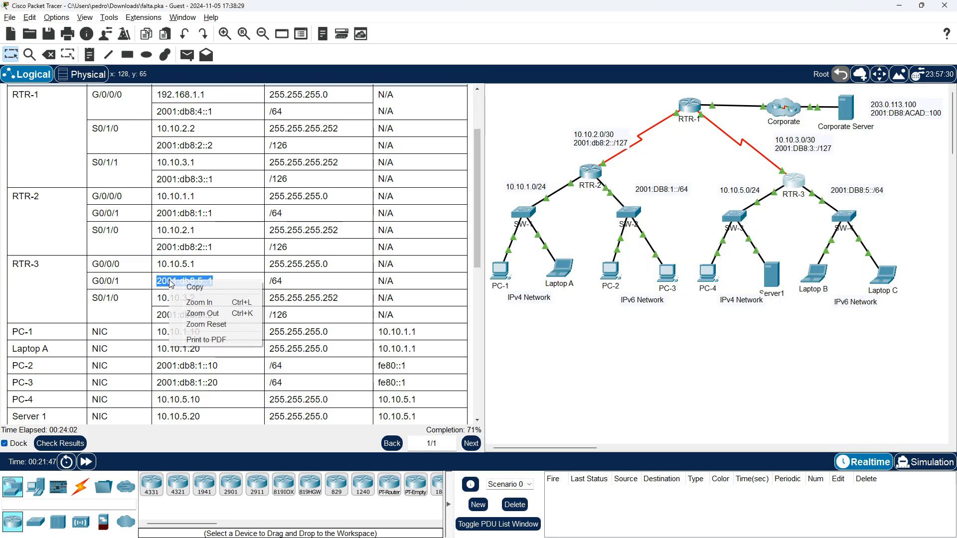
click(195, 288)
key(alt+Tab)
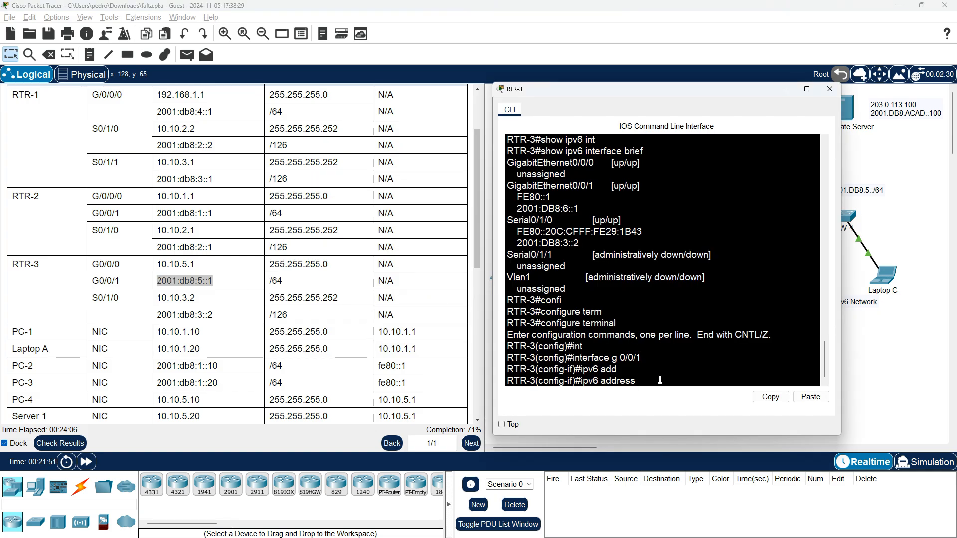
text(1)
text(200)
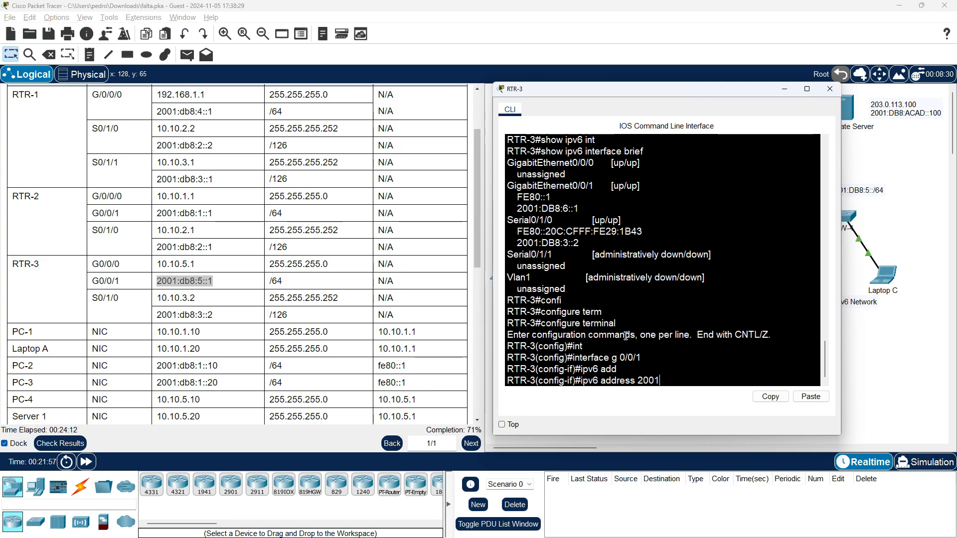
text(:)
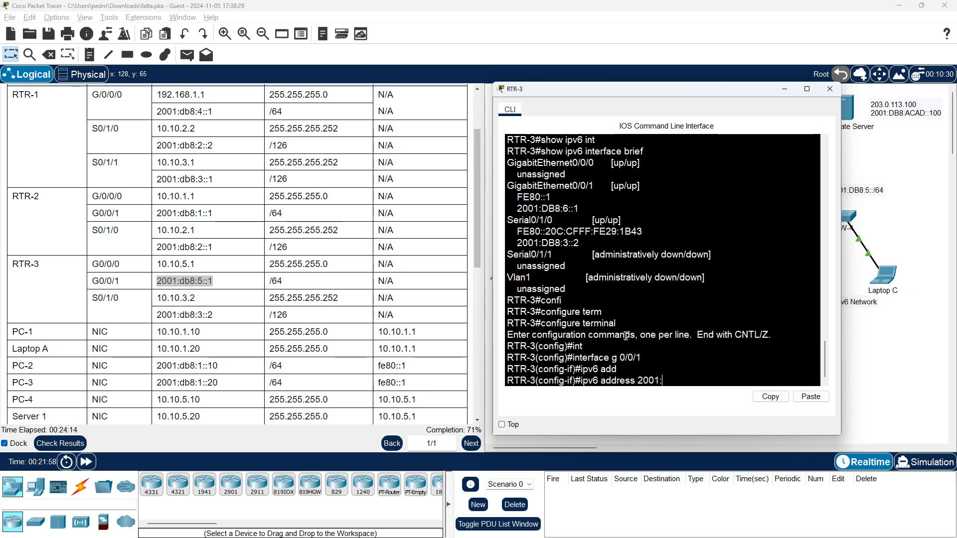
text(b8)
key(BackSpace)
key(BackSpace)
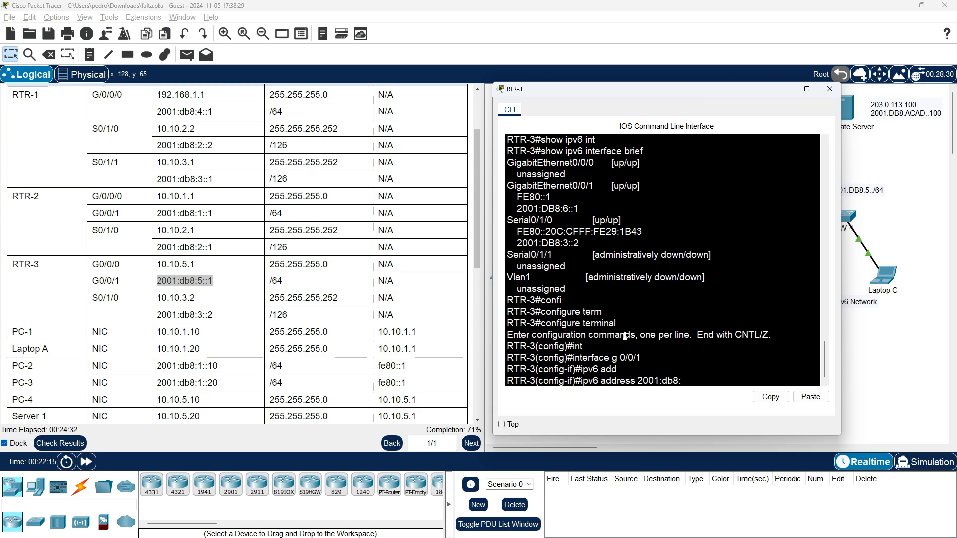
text(6::5::1/64)
key(Return)
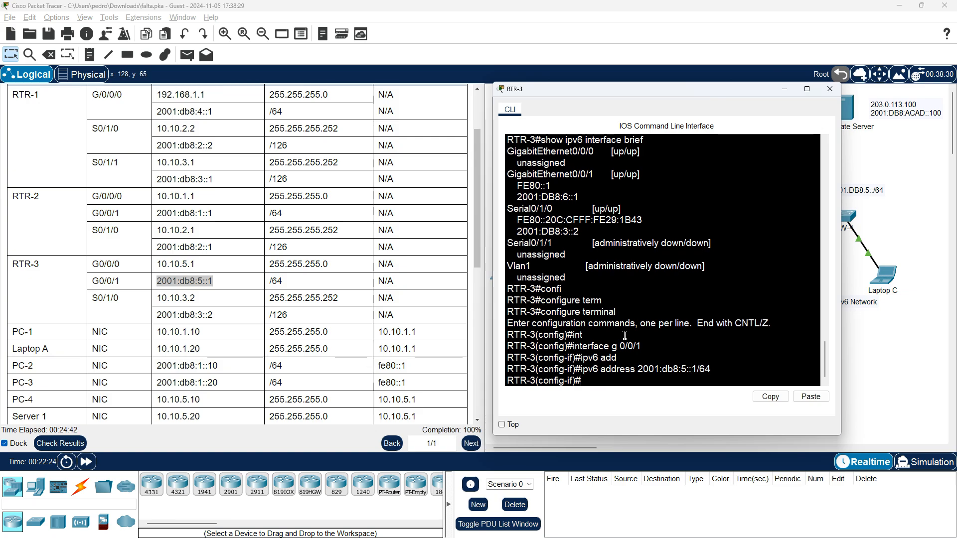
Exit interface and global configuration modes to return to RTR-3's privileged EXEC mode
text(exit)
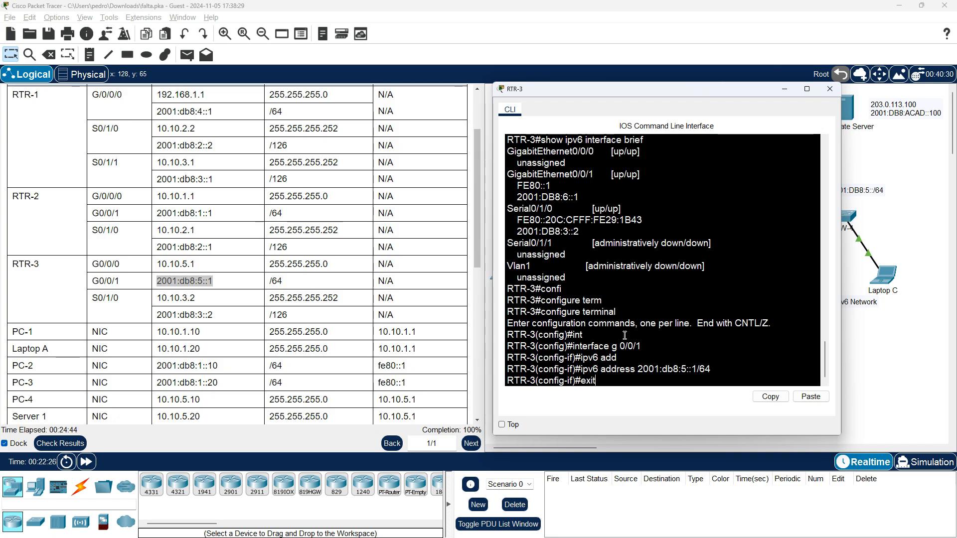
key(Return)
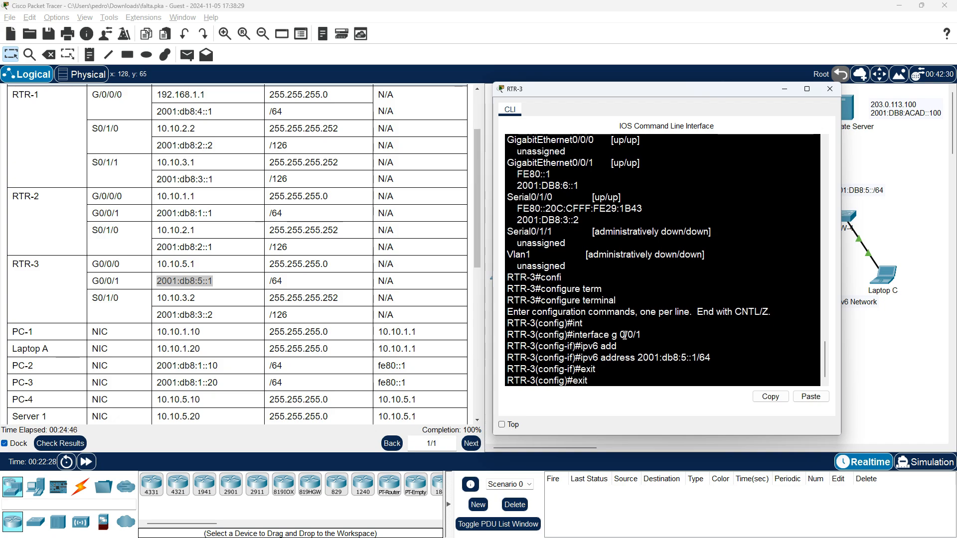
text(exit)
key(Return)
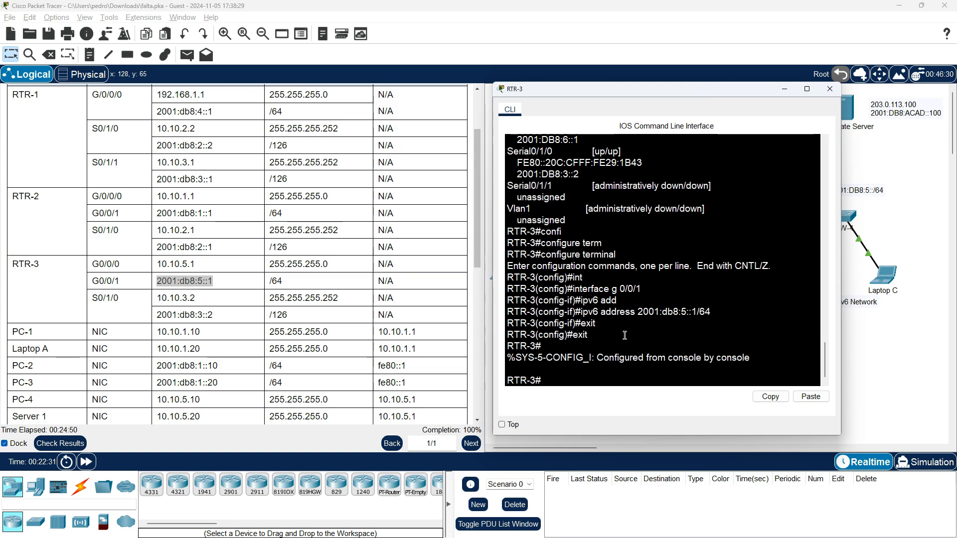
Save RTR-3's running configuration with copy running-config startup-config, accepting the default destination filename
text(copy ru)
key(Tab)
text(sta)
key(Tab)
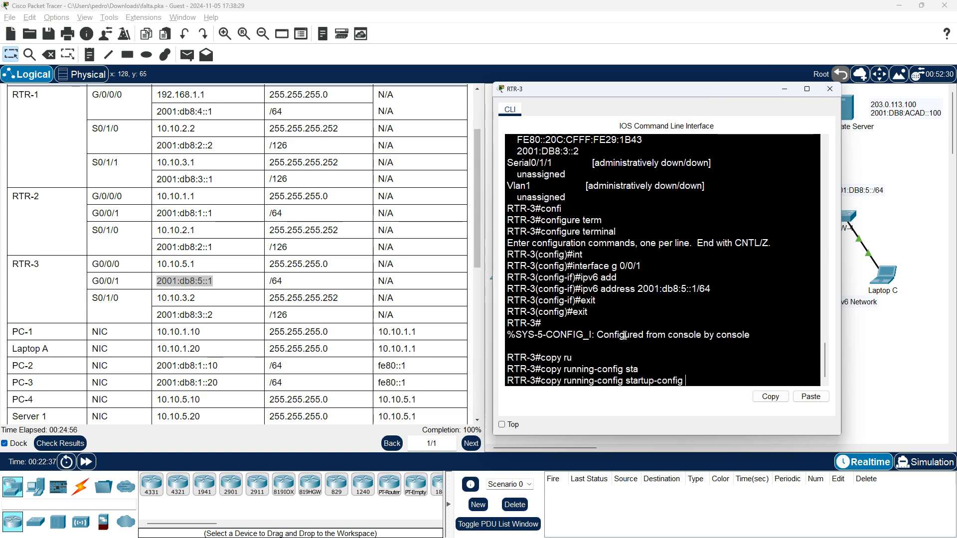
key(Return)
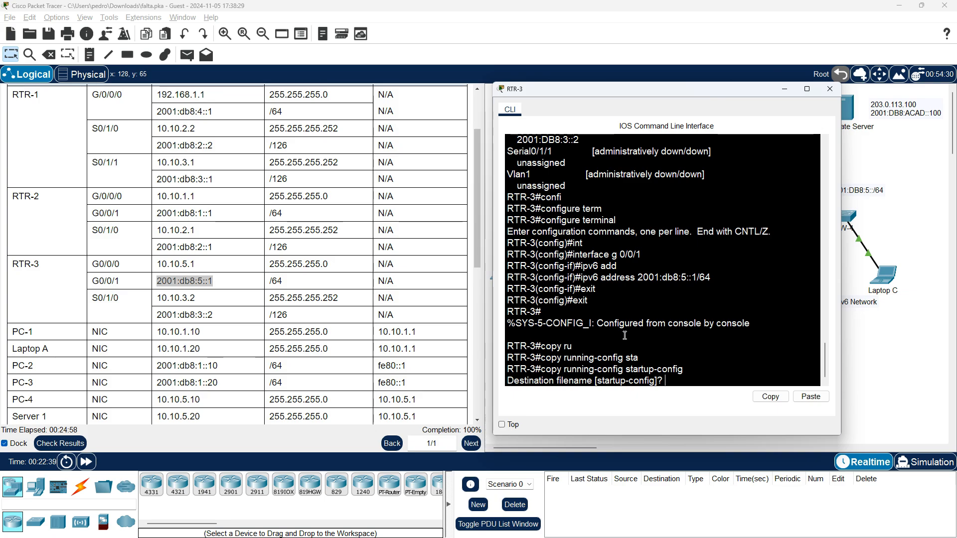
key(Return)
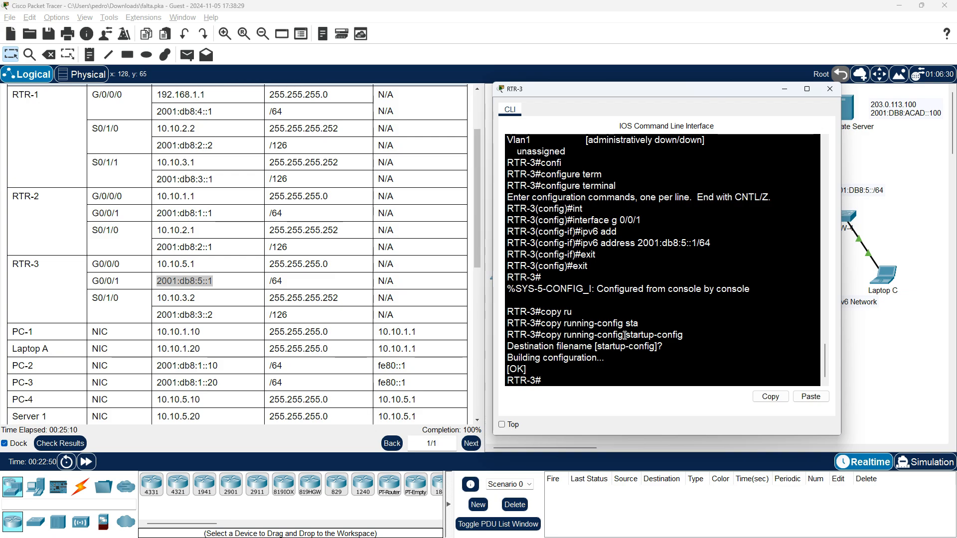
List RTR-3's IPv6 interfaces with show ipv6 interface brief, examine the addresses on GigabitEthernet0/0/1, and close the router's window
key(Up)
key(Up)
key(Up)
key(Up)
key(Up)
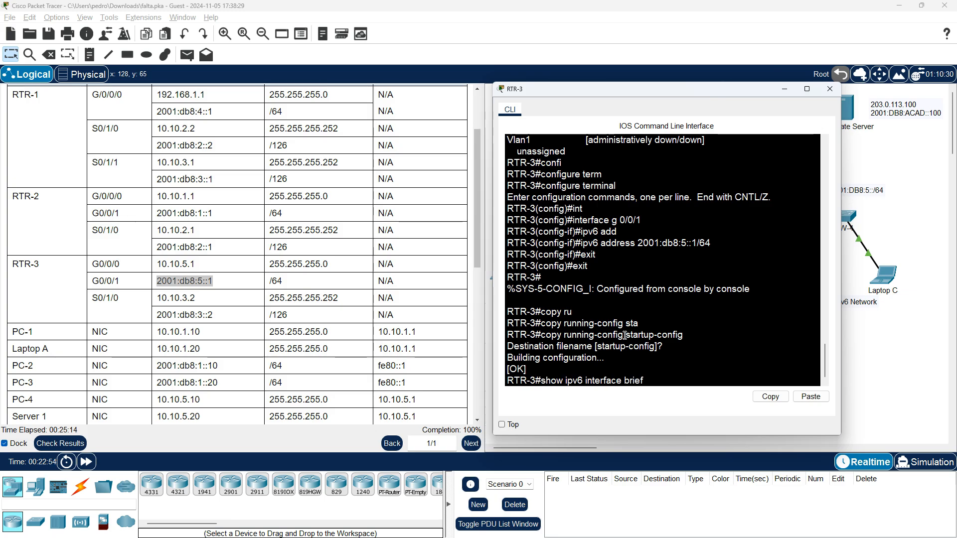
key(Return)
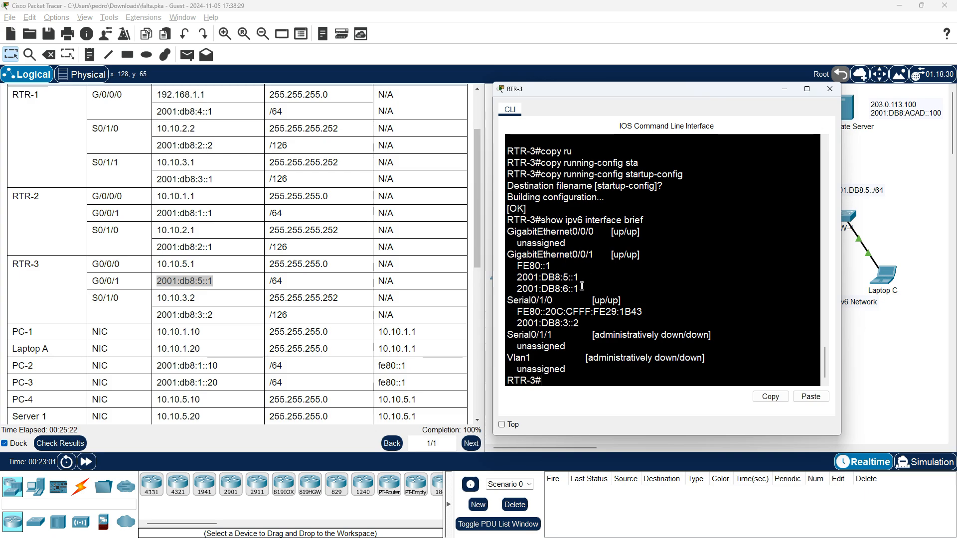
drag(582, 288, 509, 288)
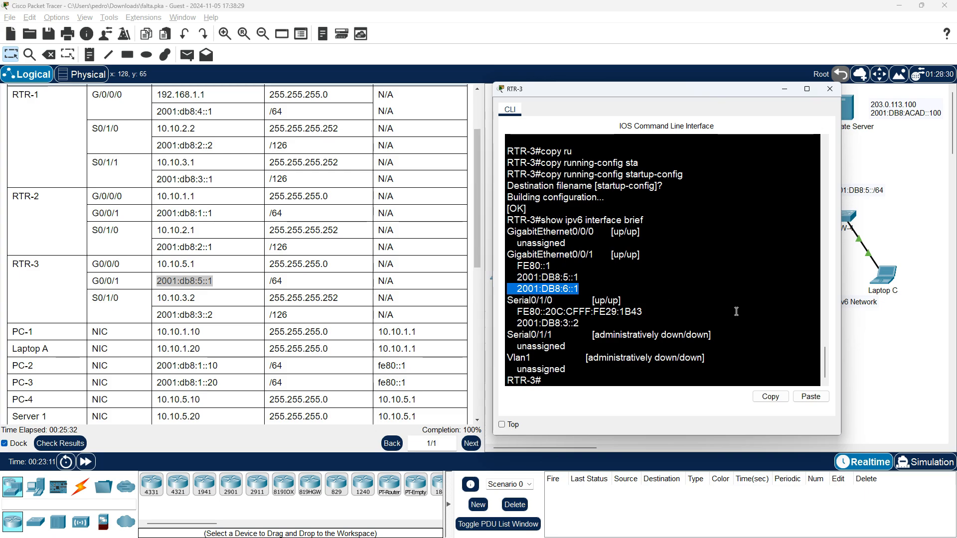
click(831, 92)
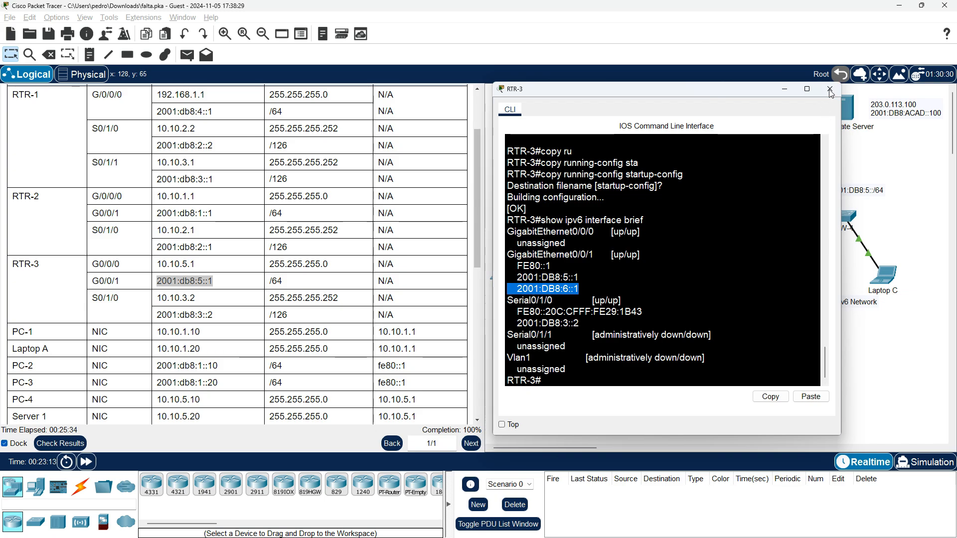
Open PC-2 and Laptop B and place PC-2's window beside Laptop B's command prompt
click(615, 275)
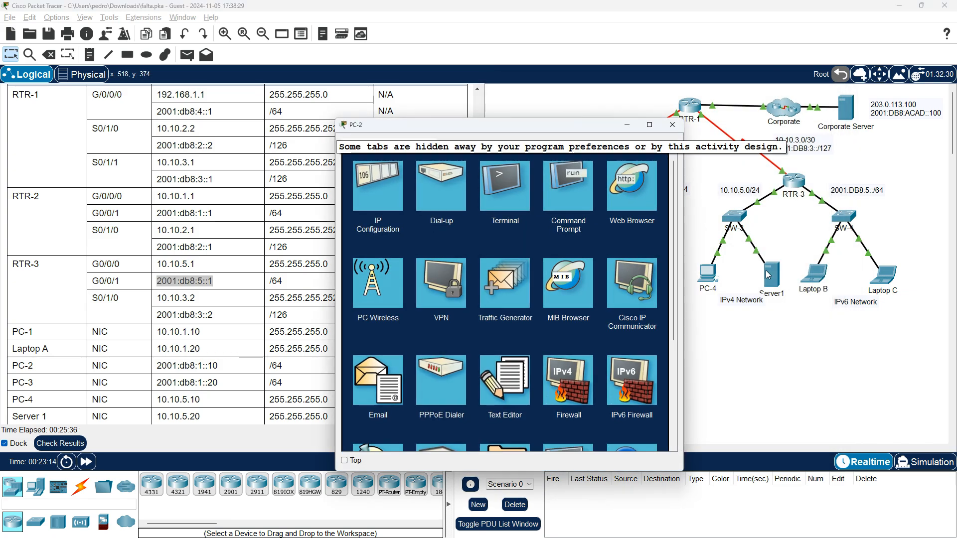
click(823, 277)
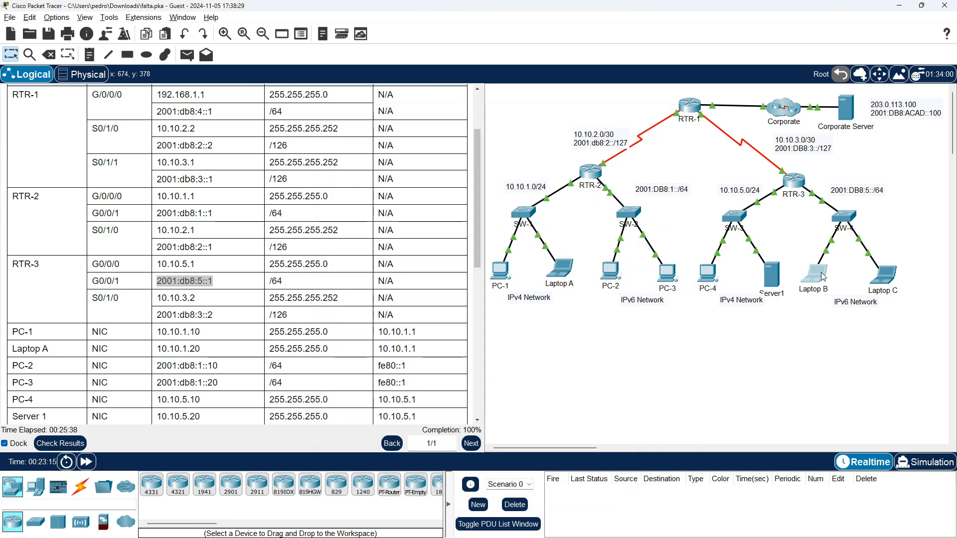
click(578, 206)
drag(553, 128, 810, 103)
key(alt+Tab)
key(alt+Tab)
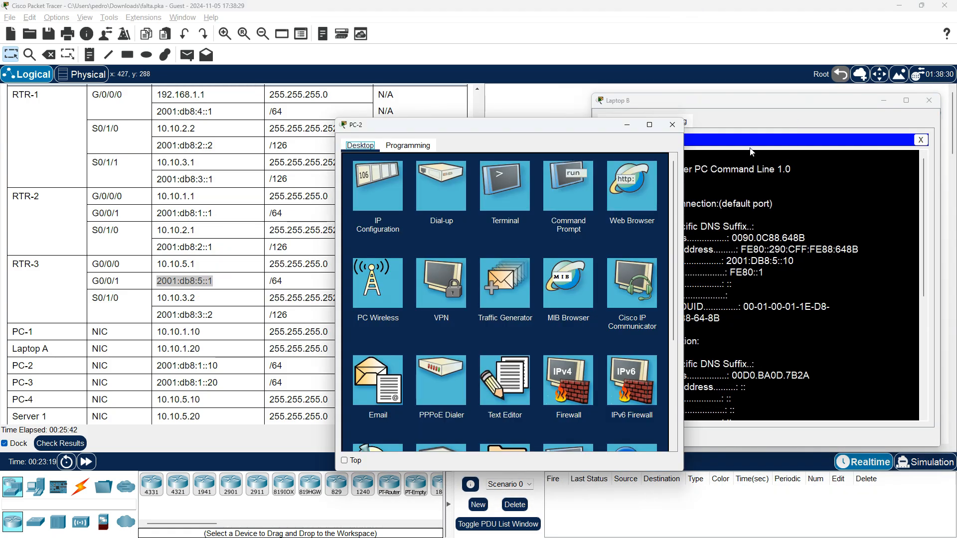
drag(397, 132, 414, 106)
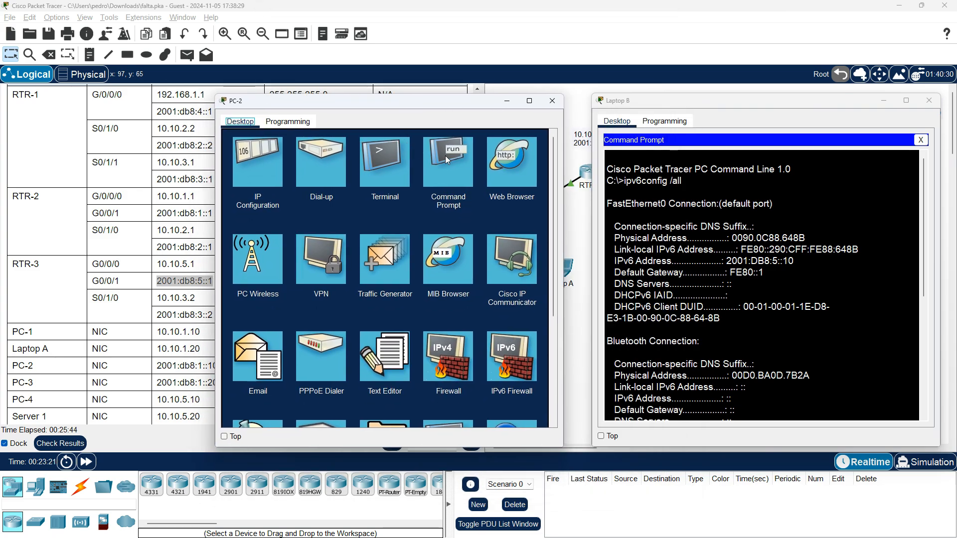
Trace the route from PC-2's command prompt to Laptop B with tracert 2001:DB8:5::10
click(444, 156)
key(Up)
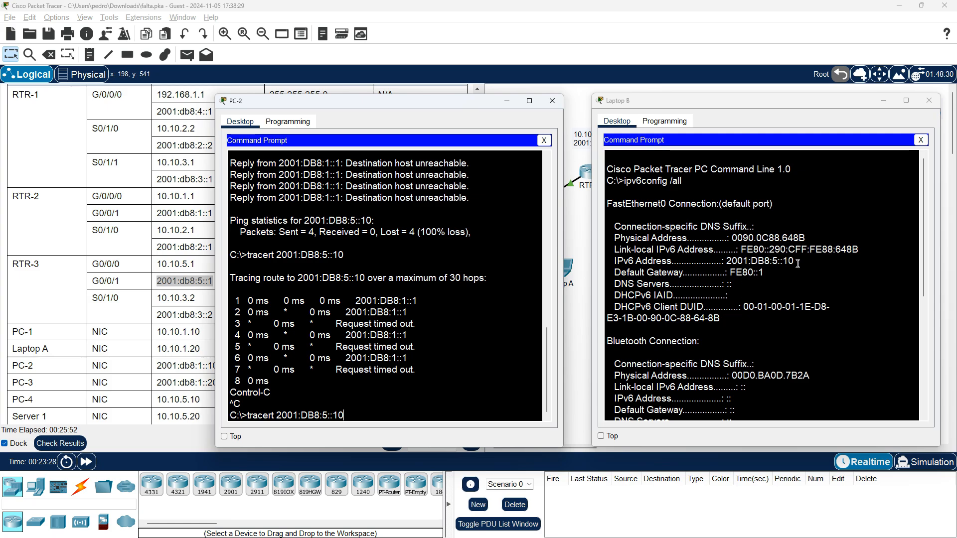
click(463, 403)
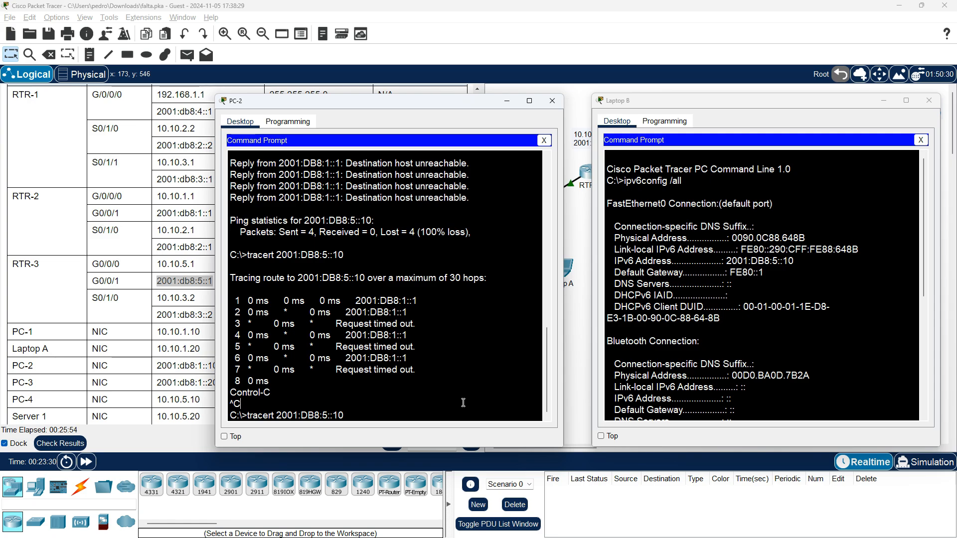
key(Return)
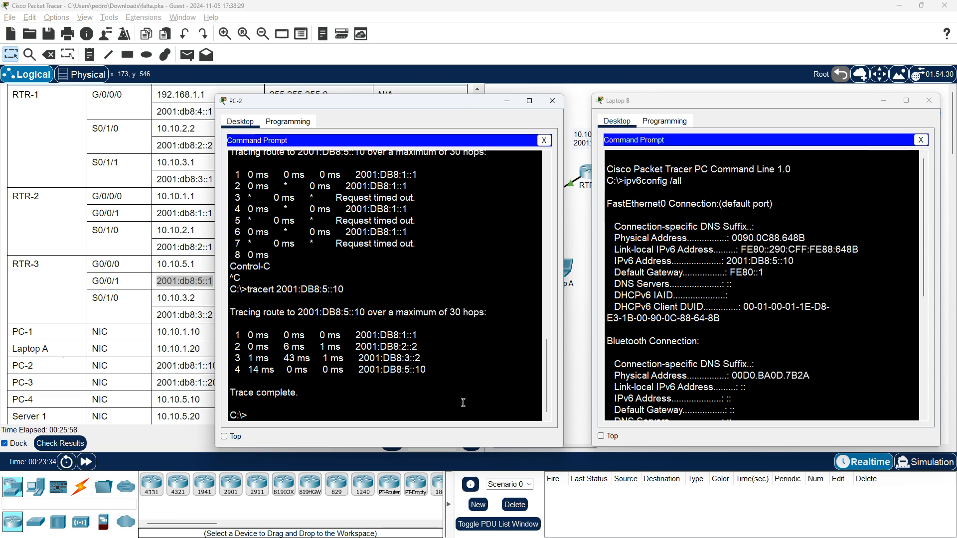
Ping Laptop B at 2001:DB8:5::10 from PC-2, reusing the address of the last trace command
key(Up)
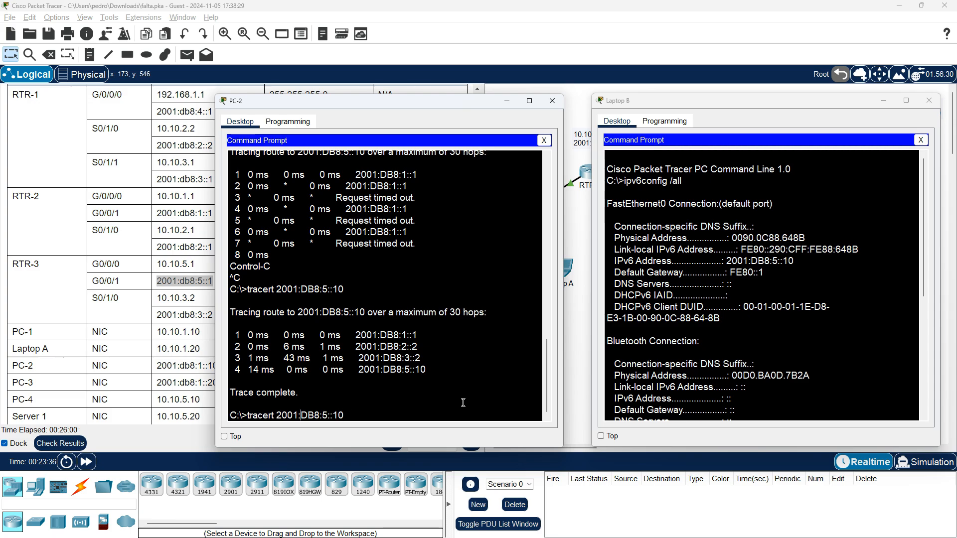
key(Left)
key(Left)
key(Left)
key(Left)
key(Left)
key(Left)
key(Left)
key(Left)
key(Left)
key(Left)
key(Left)
key(Left)
key(Left)
key(Left)
key(Left)
key(BackSpace)
key(BackSpace)
key(BackSpace)
key(BackSpace)
key(BackSpace)
key(BackSpace)
key(BackSpace)
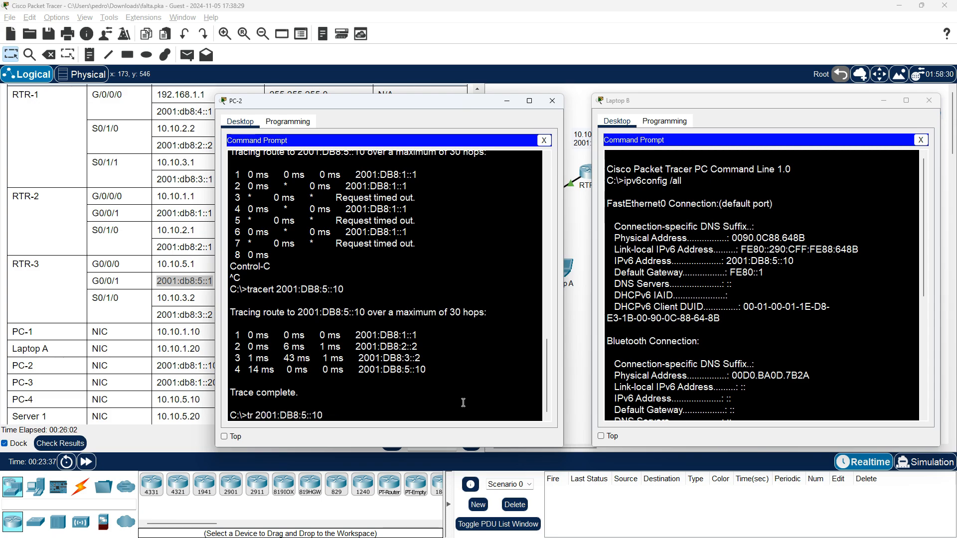
text(ping)
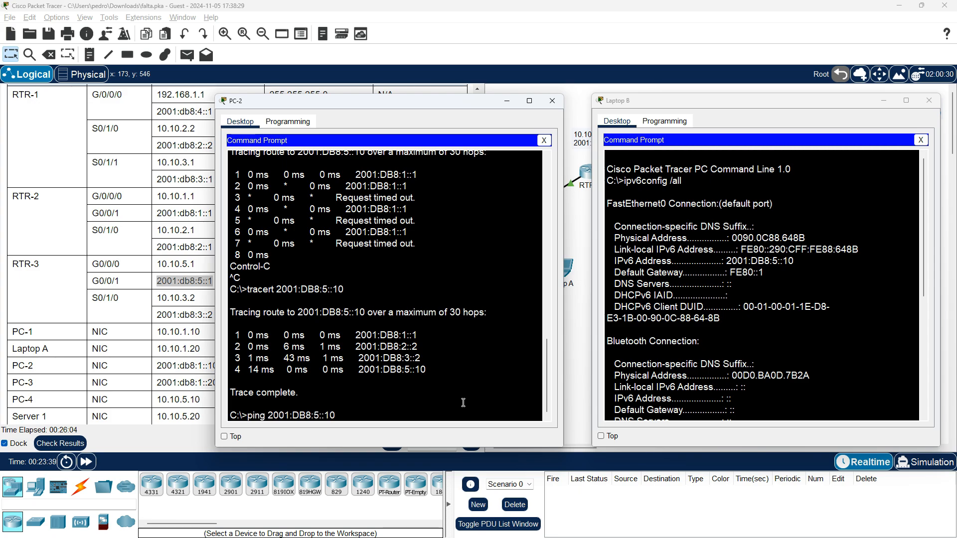
key(Return)
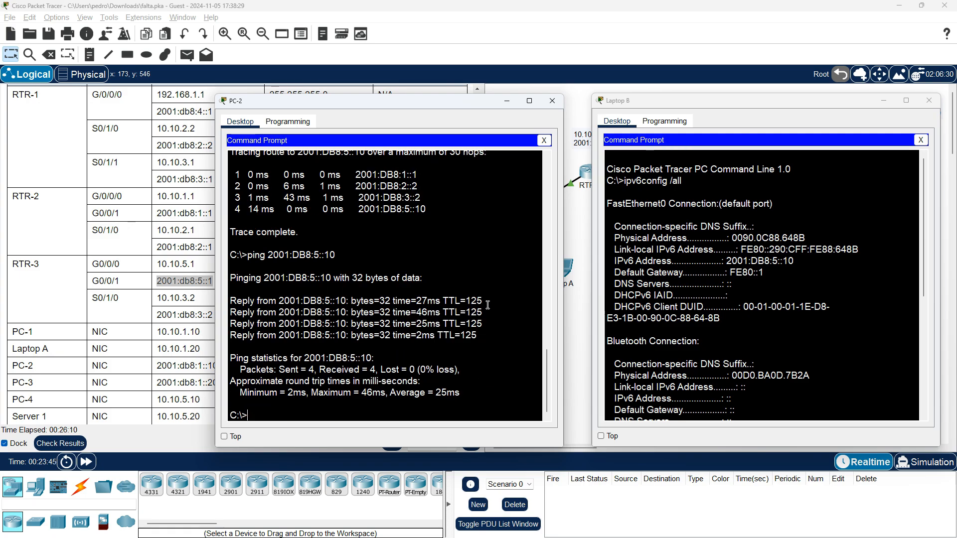
Minimize Laptop B and copy the Corporate Server's IPv6 address 2001:db8:acad::100 from the addressing table
click(884, 104)
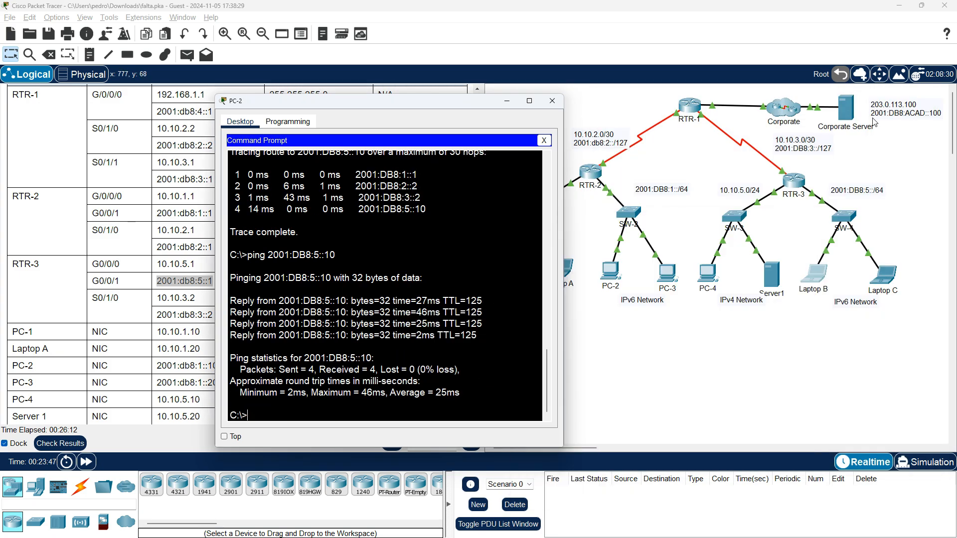
drag(362, 104, 391, 135)
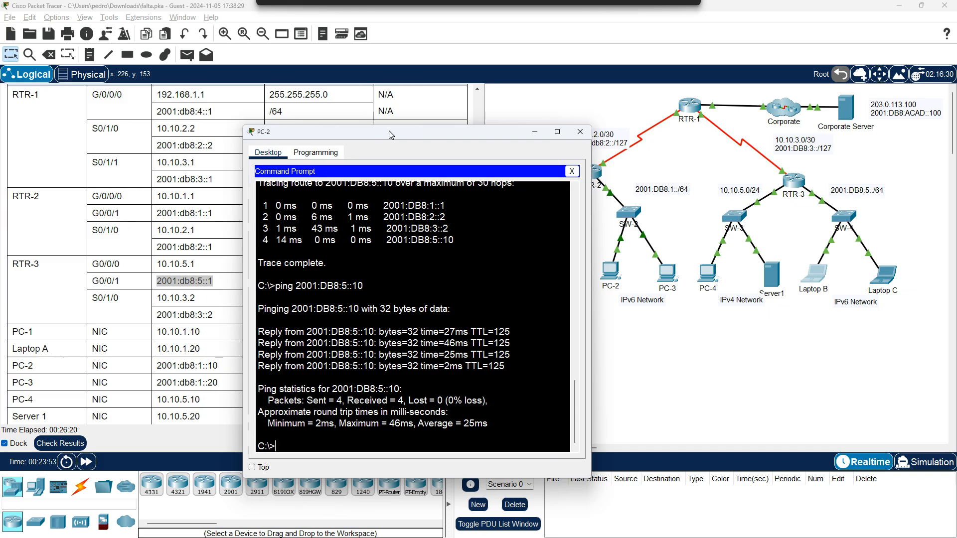
drag(392, 135, 665, 111)
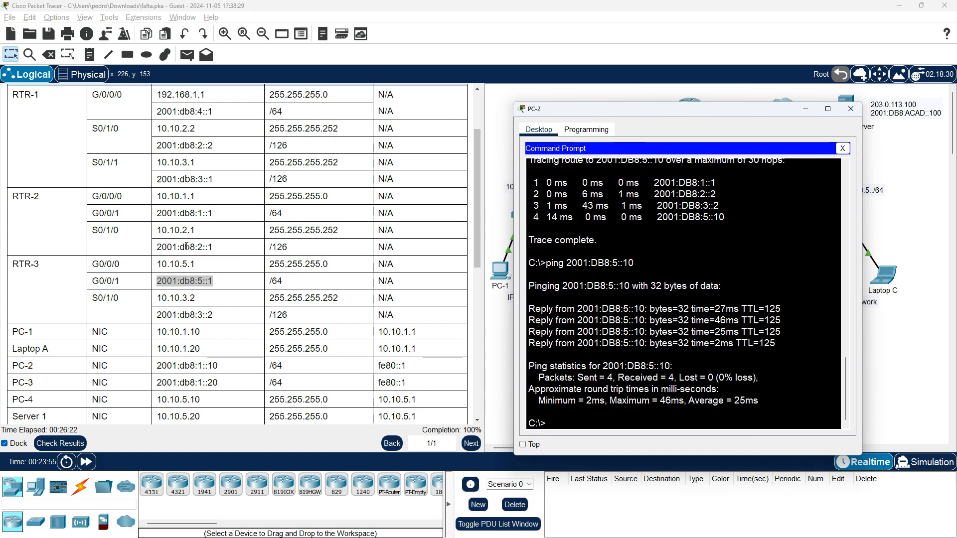
scroll(84, 374, down, 4)
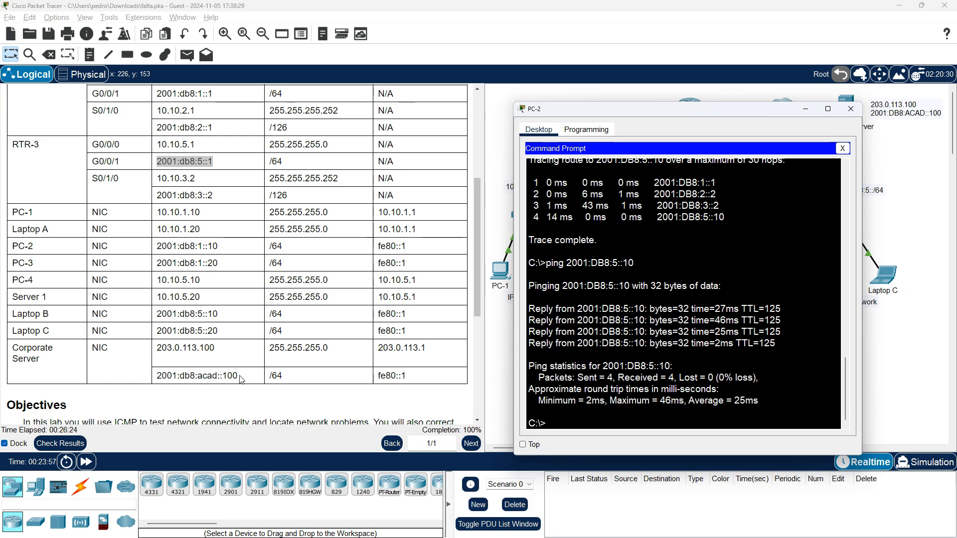
drag(238, 377, 156, 377)
key(ctrl+c)
right_click(172, 376)
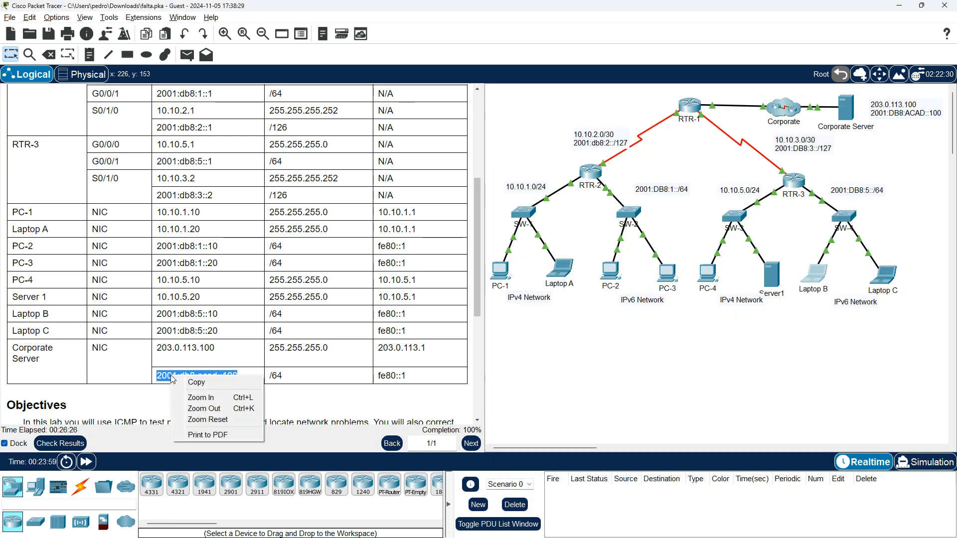
click(206, 383)
Ping the Corporate Server at 2001:db8:acad::100 from PC-2's command prompt, and close PC-2
key(alt+Tab)
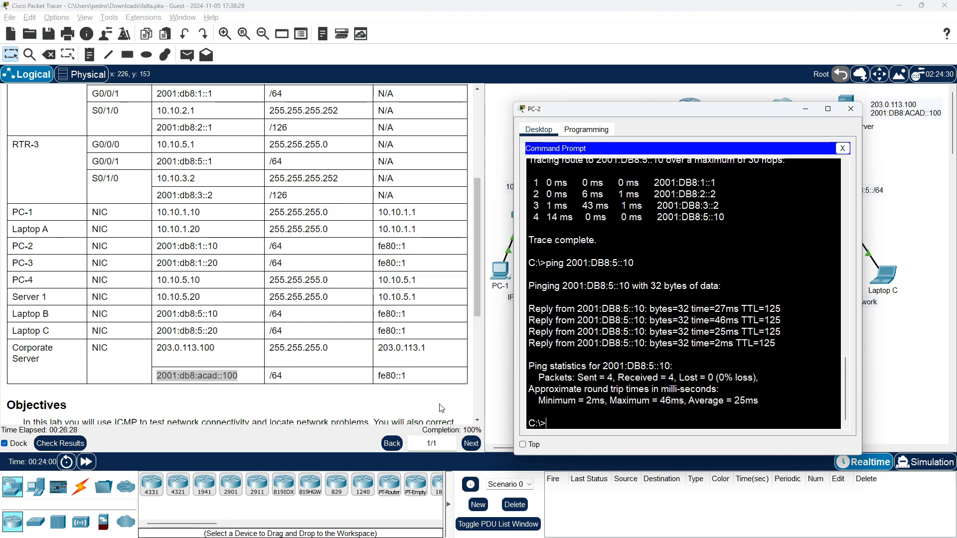
drag(648, 104, 437, 99)
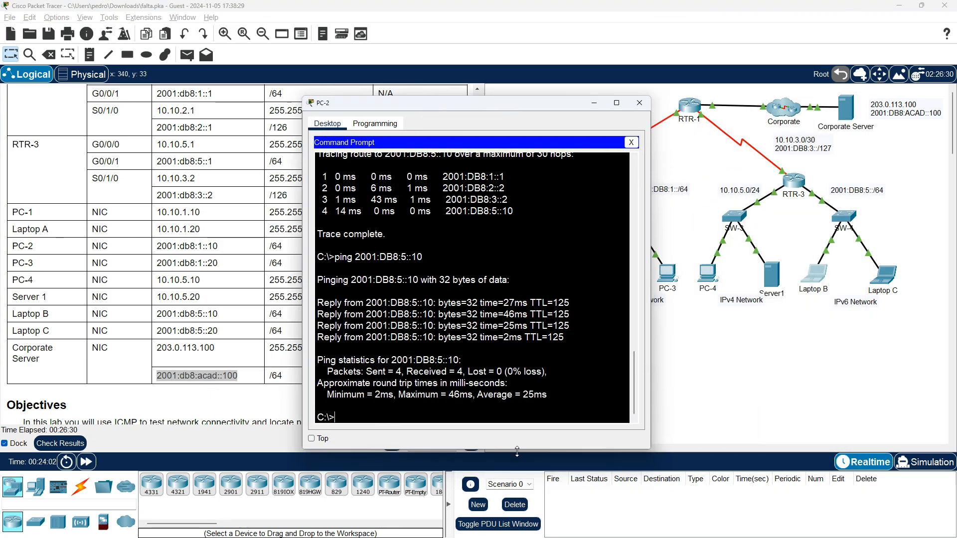
text(ping)
right_click(456, 413)
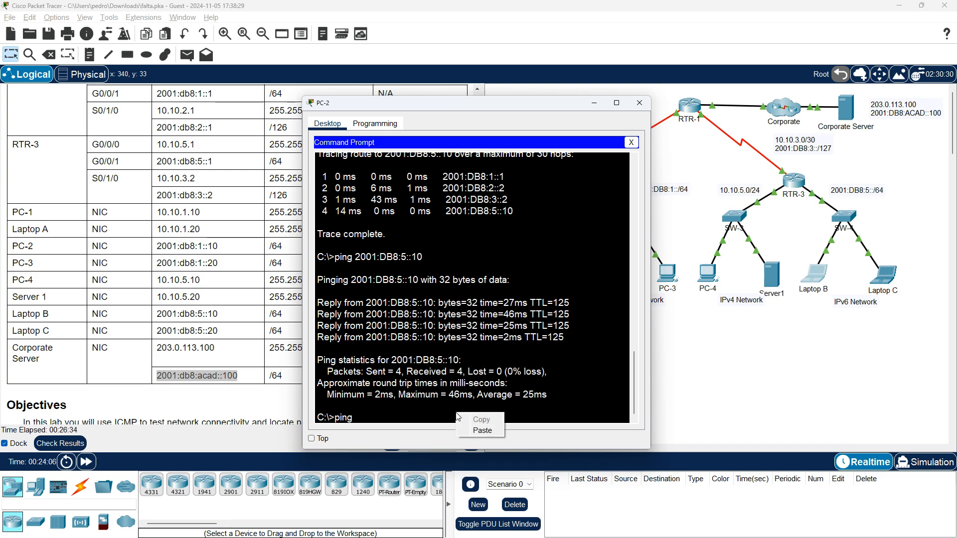
click(478, 430)
key(Return)
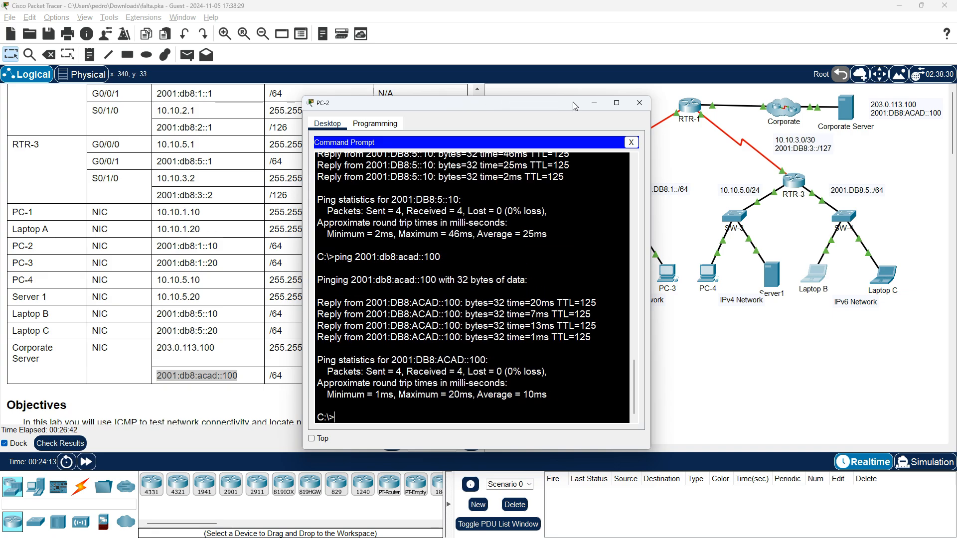
click(637, 103)
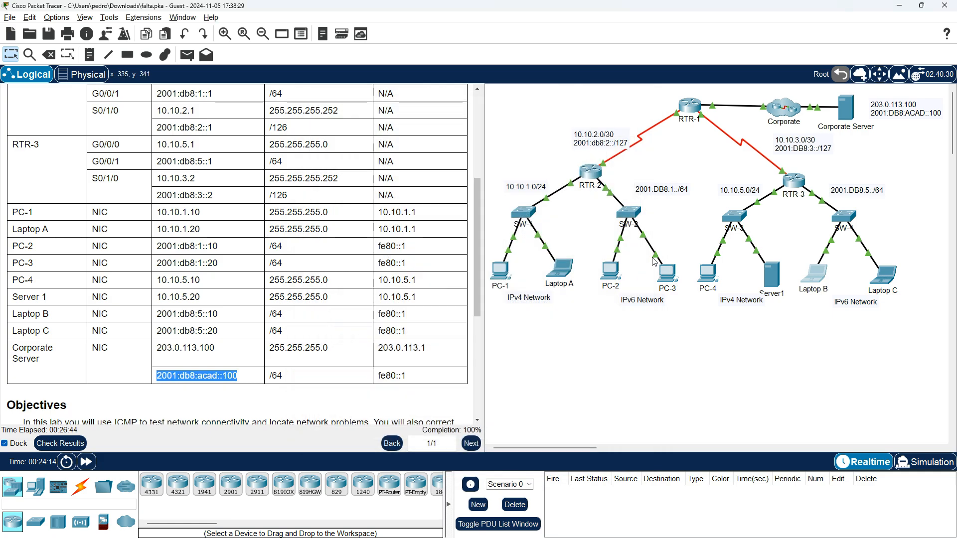
Ping the Corporate Server at 2001:db8:acad::100 from PC-3's command prompt, and close PC-3
click(674, 273)
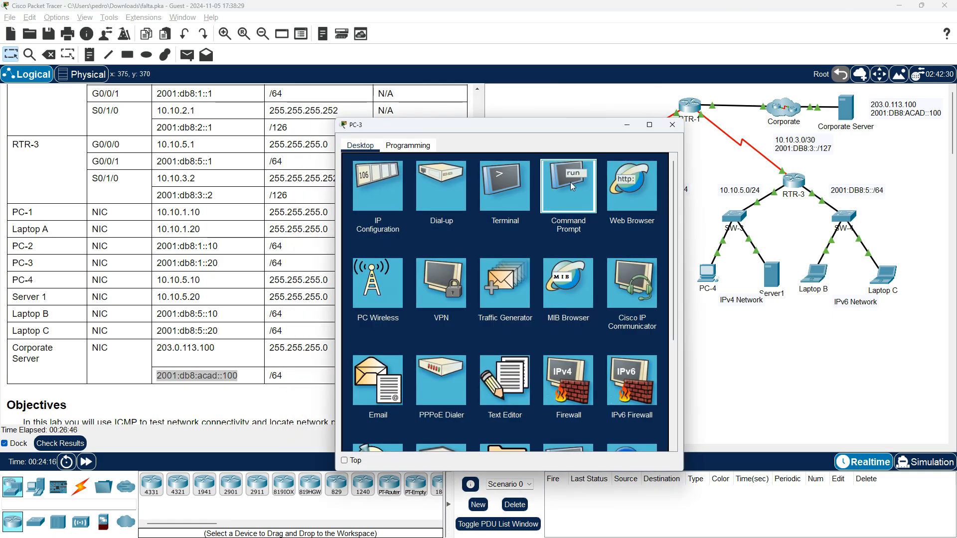
click(571, 185)
key(Up)
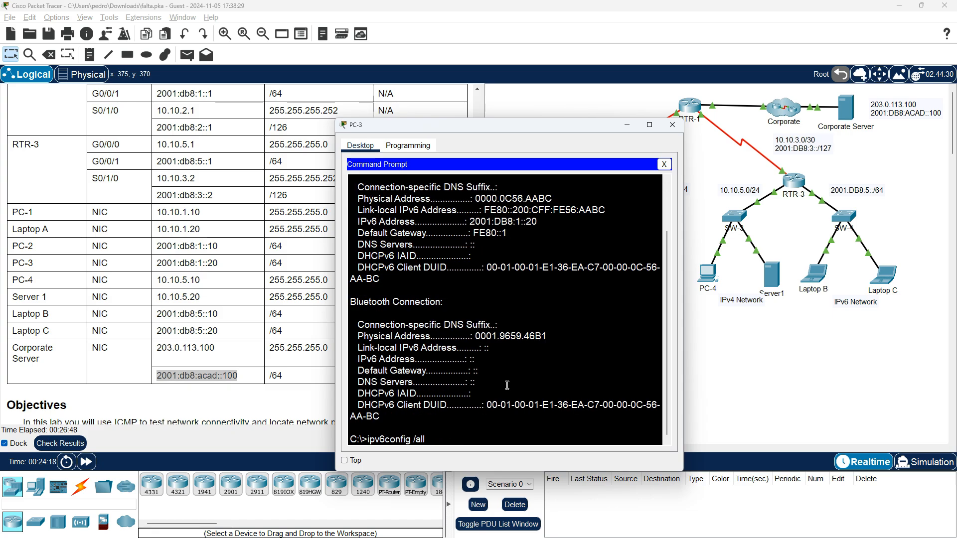
key(BackSpace)
key(BackSpace)
key(BackSpace)
key(BackSpace)
key(BackSpace)
key(BackSpace)
key(BackSpace)
key(BackSpace)
key(BackSpace)
key(BackSpace)
key(BackSpace)
key(BackSpace)
key(BackSpace)
key(BackSpace)
key(BackSpace)
text(ping)
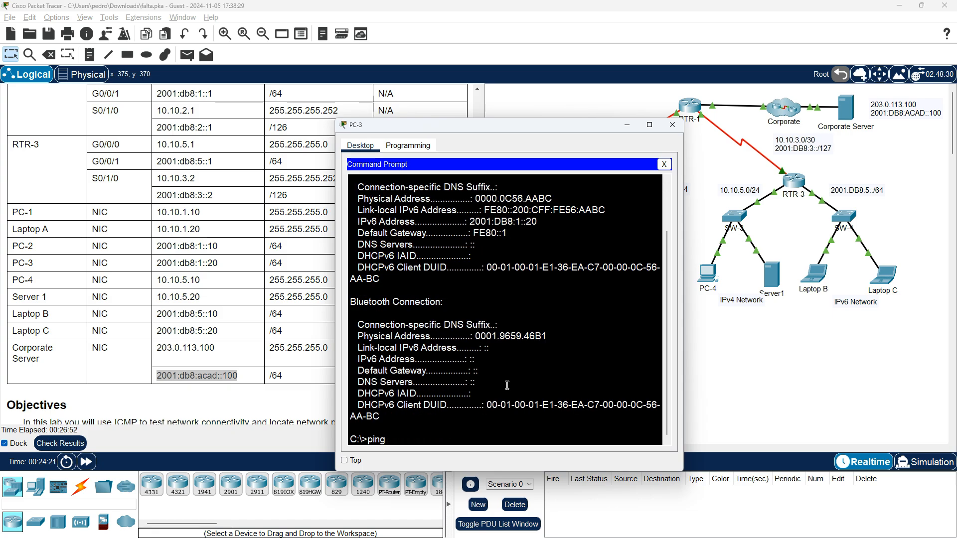
right_click(507, 385)
click(526, 403)
key(Return)
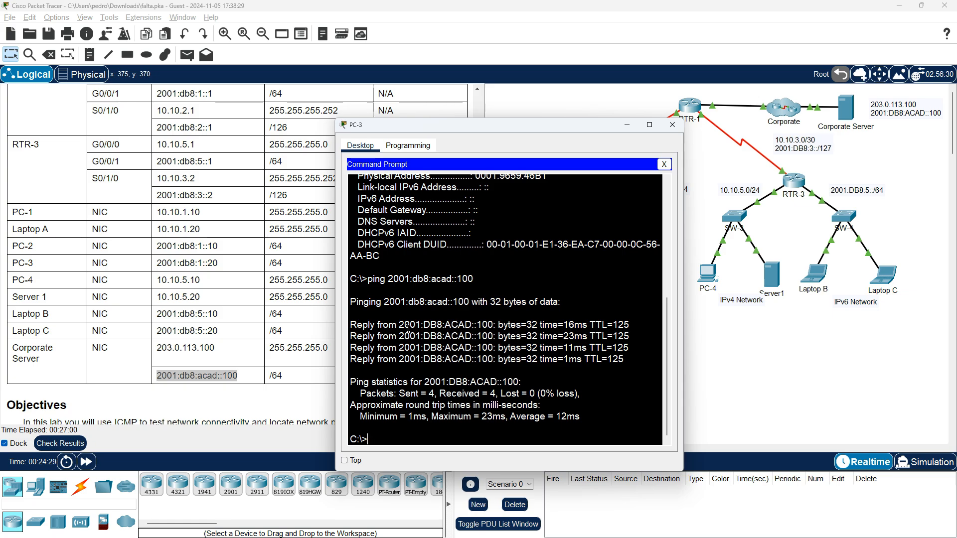
click(671, 127)
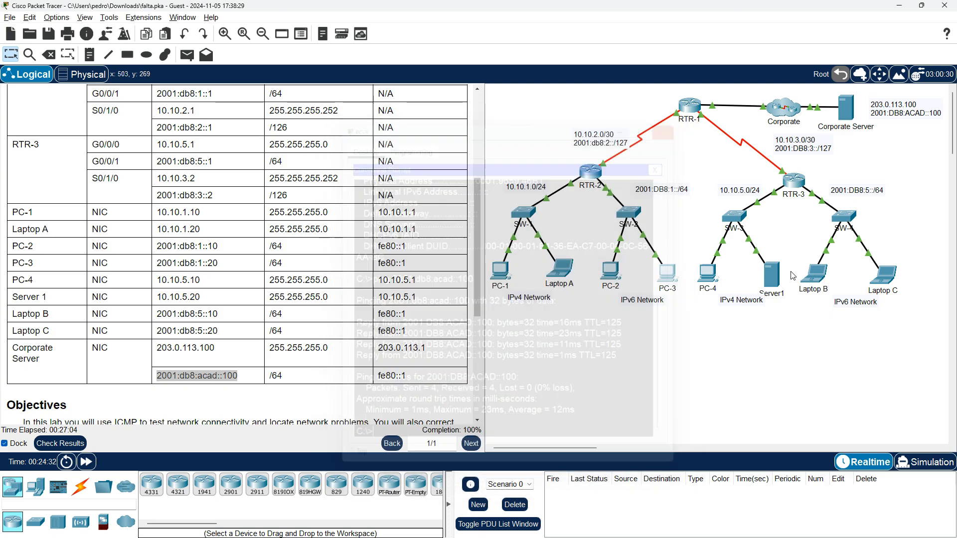
Ping the Corporate Server at 2001:db8:acad::100 from Laptop B's command prompt, and close Laptop B
click(823, 282)
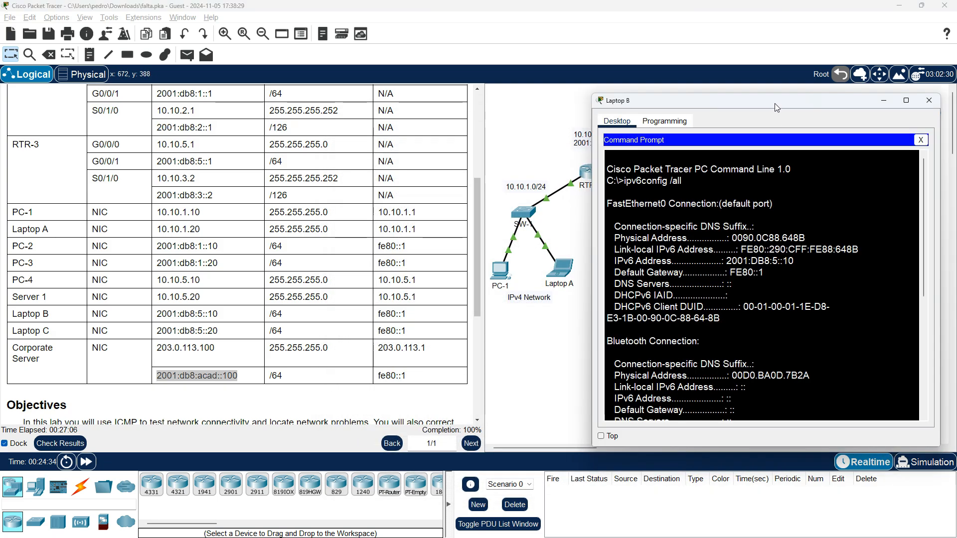
drag(774, 103, 430, 155)
scroll(468, 411, down, 7)
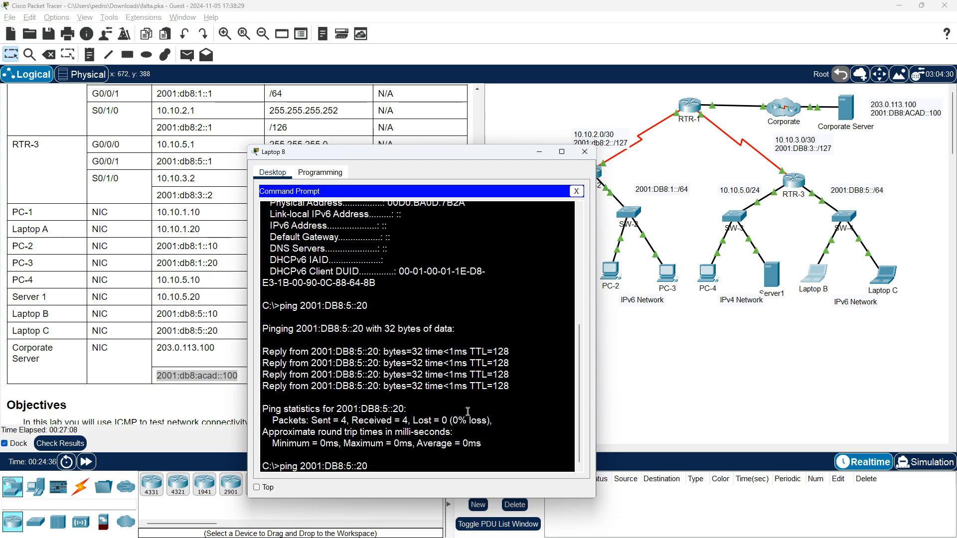
key(BackSpace)
key(BackSpace)
key(BackSpace)
key(BackSpace)
key(BackSpace)
key(BackSpace)
key(BackSpace)
key(BackSpace)
key(BackSpace)
key(BackSpace)
key(BackSpace)
key(BackSpace)
key(BackSpace)
right_click(450, 379)
click(476, 397)
key(Return)
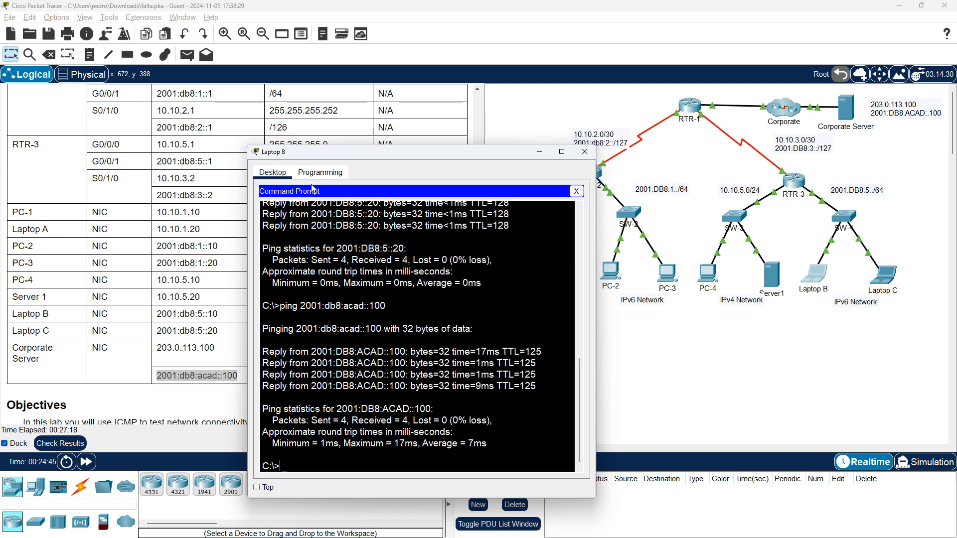
click(593, 154)
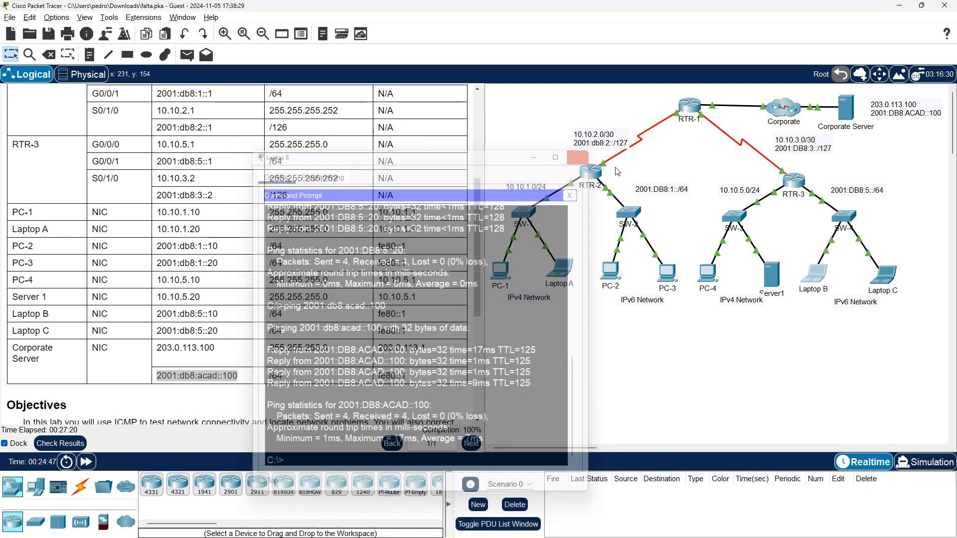
Ping the Corporate Server at 2001:db8:acad::100 from Laptop C's command prompt, and close Laptop C
click(880, 277)
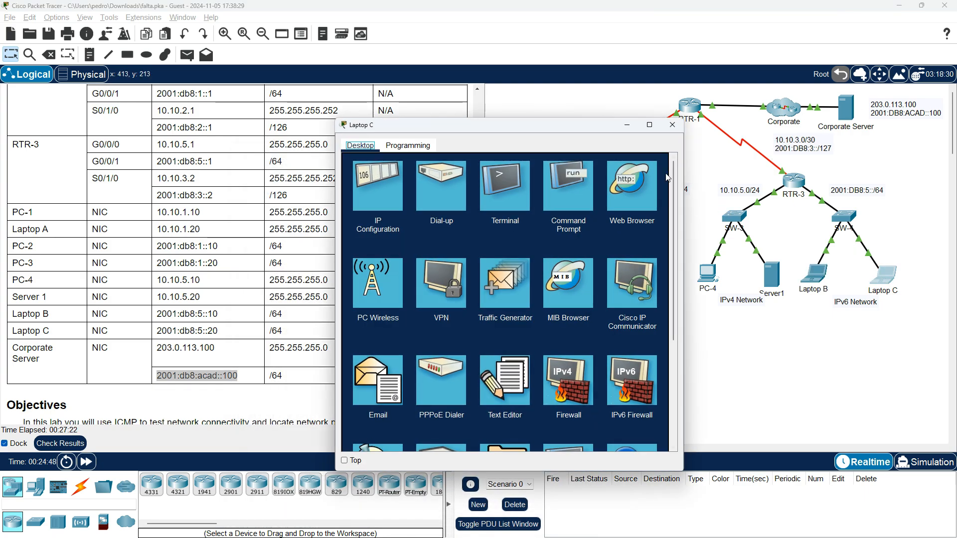
drag(590, 125, 518, 114)
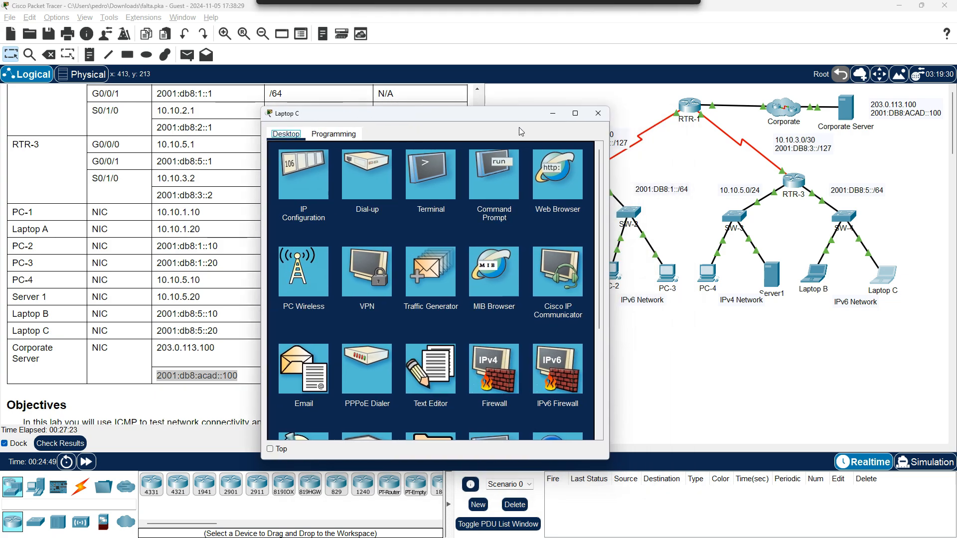
click(481, 184)
key(Up)
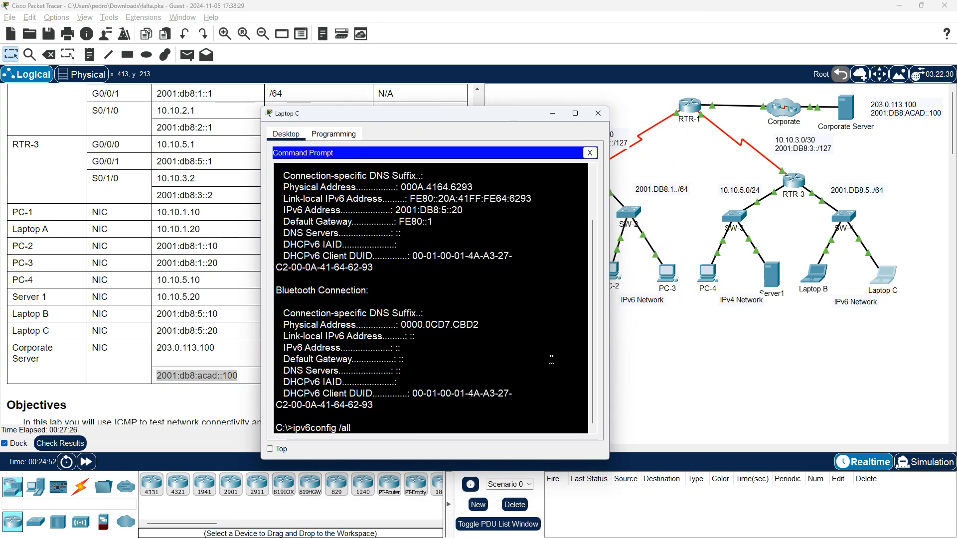
key(BackSpace)
key(BackSpace)
key(BackSpace)
key(BackSpace)
key(BackSpace)
key(BackSpace)
key(BackSpace)
key(BackSpace)
key(BackSpace)
key(BackSpace)
key(BackSpace)
key(BackSpace)
key(BackSpace)
key(BackSpace)
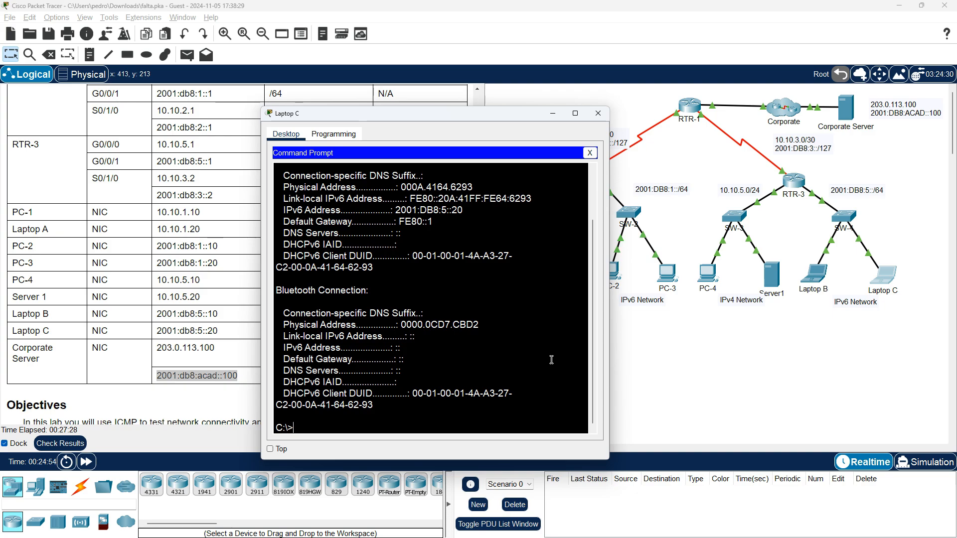
text(ping)
right_click(554, 360)
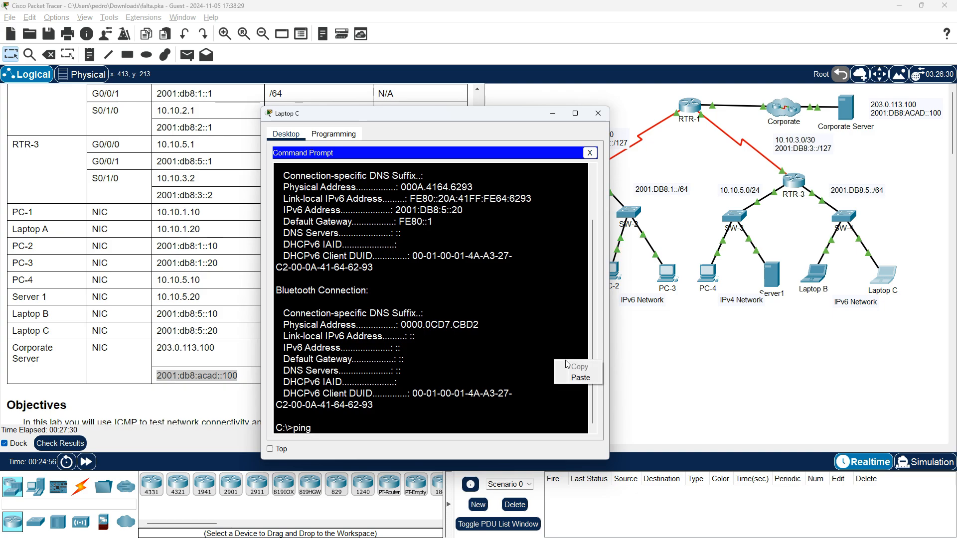
click(586, 377)
key(Return)
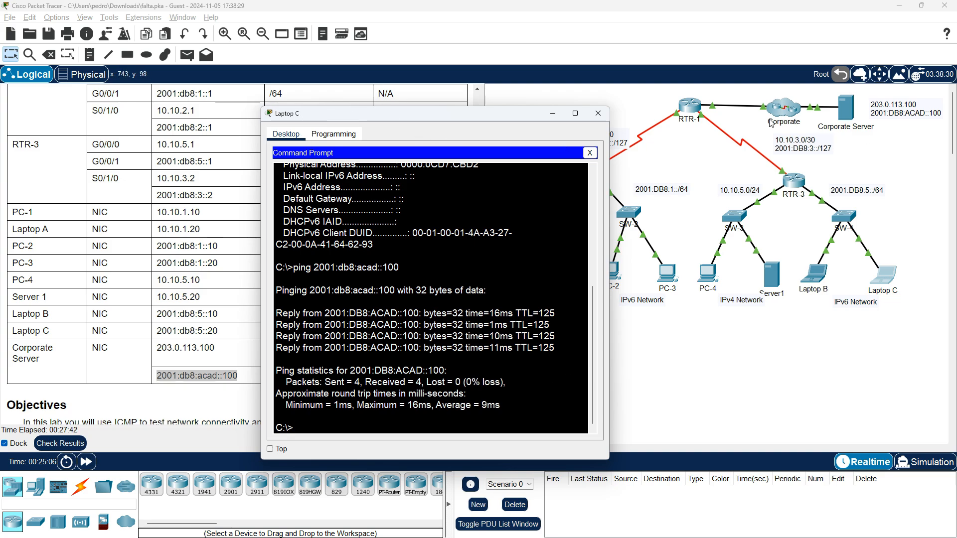
click(596, 116)
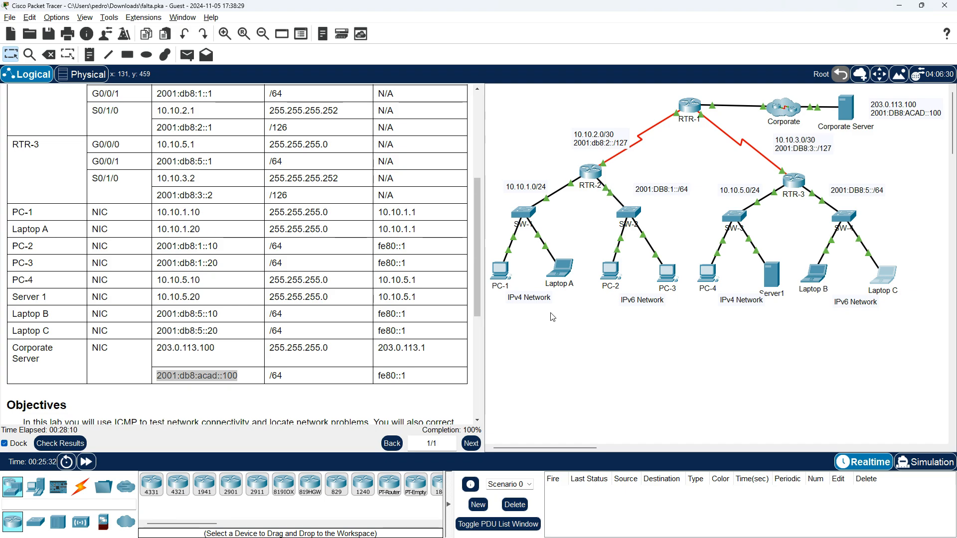
scroll(420, 278, up, 8)
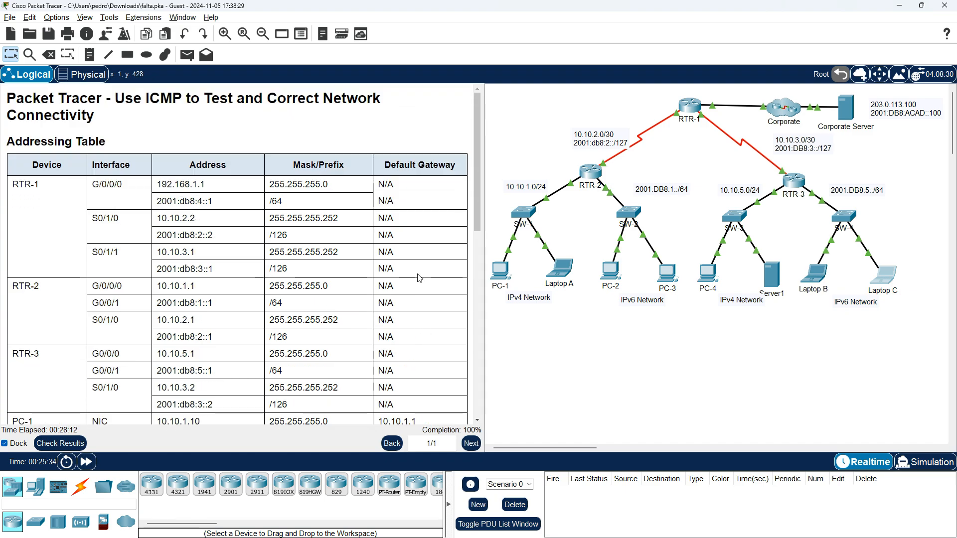
drag(476, 192, 466, 330)
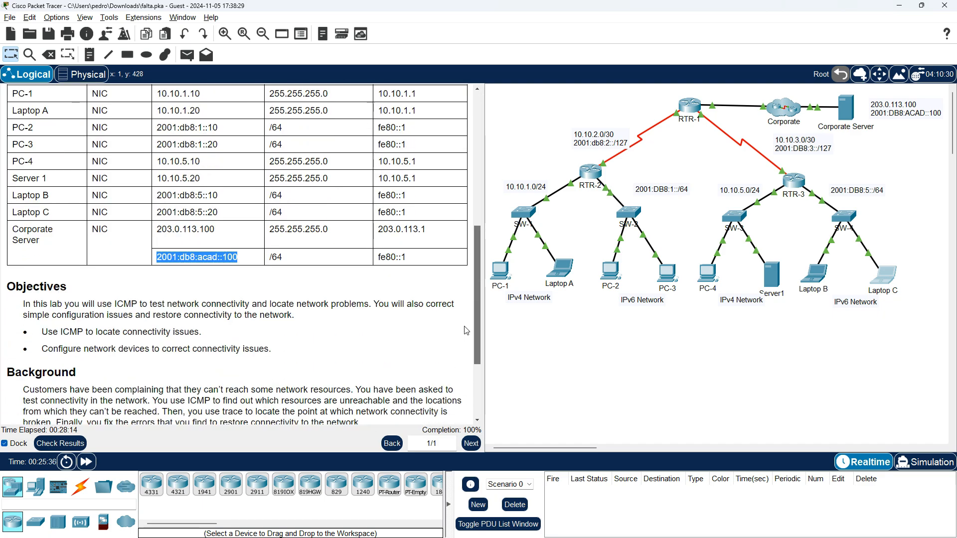
scroll(467, 331, down, 3)
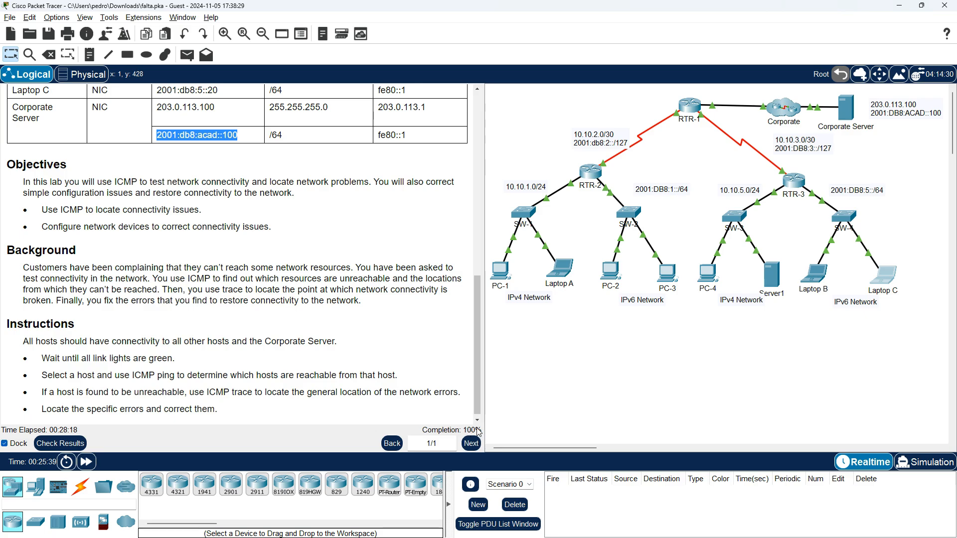
drag(478, 319, 492, 134)
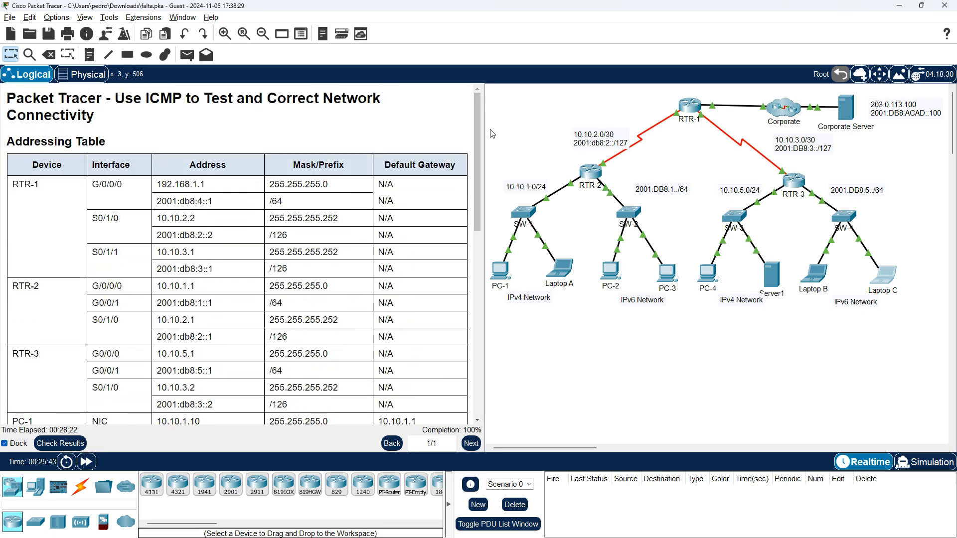